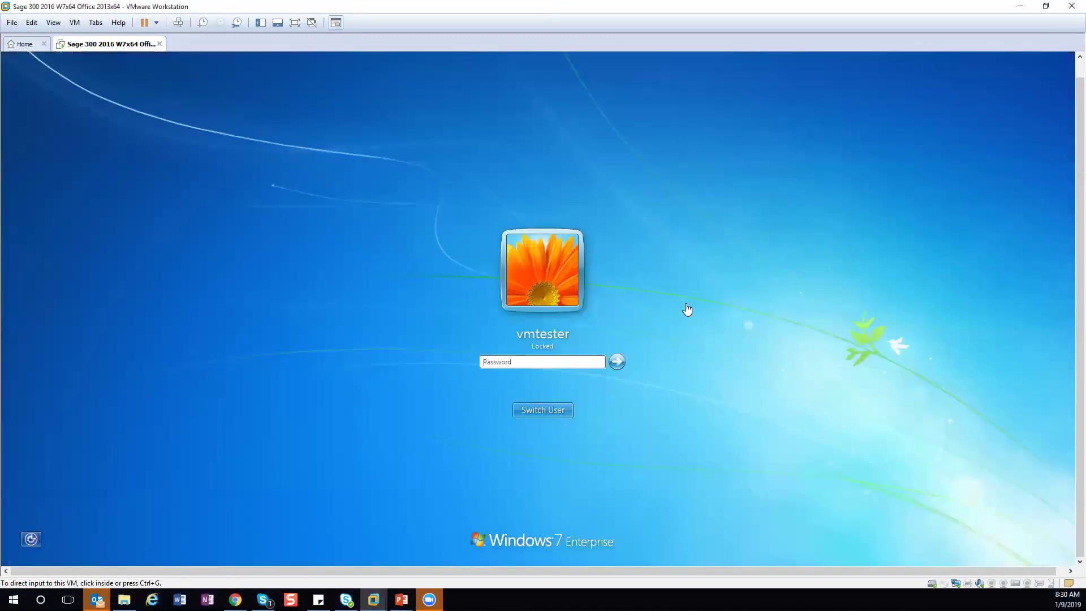
- Unlock the Windows 7 virtual machine by entering the account password
click(528, 362)
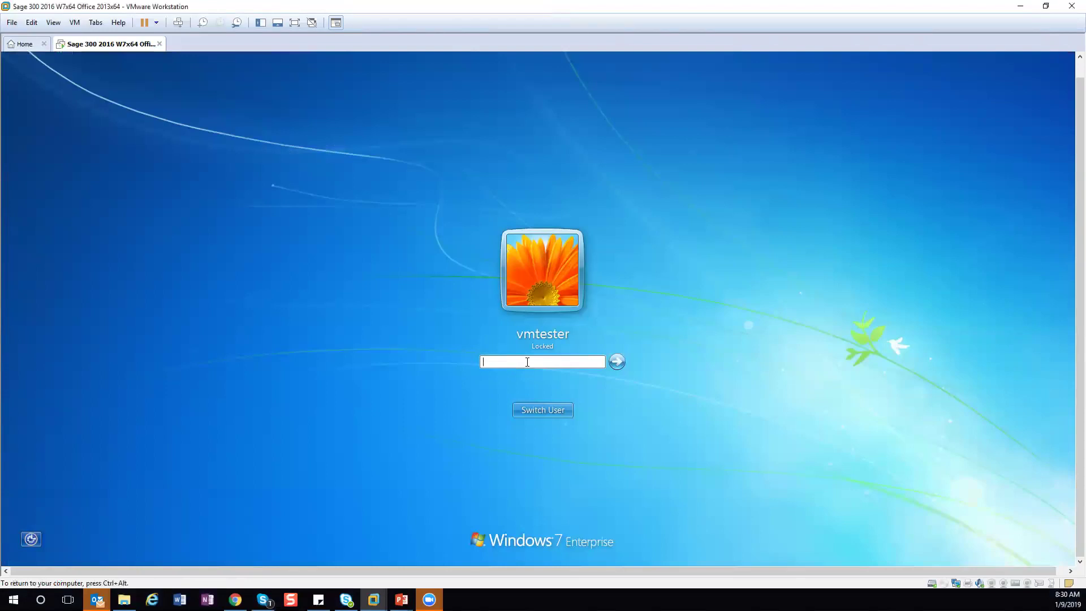
text(*******)
key(Return)
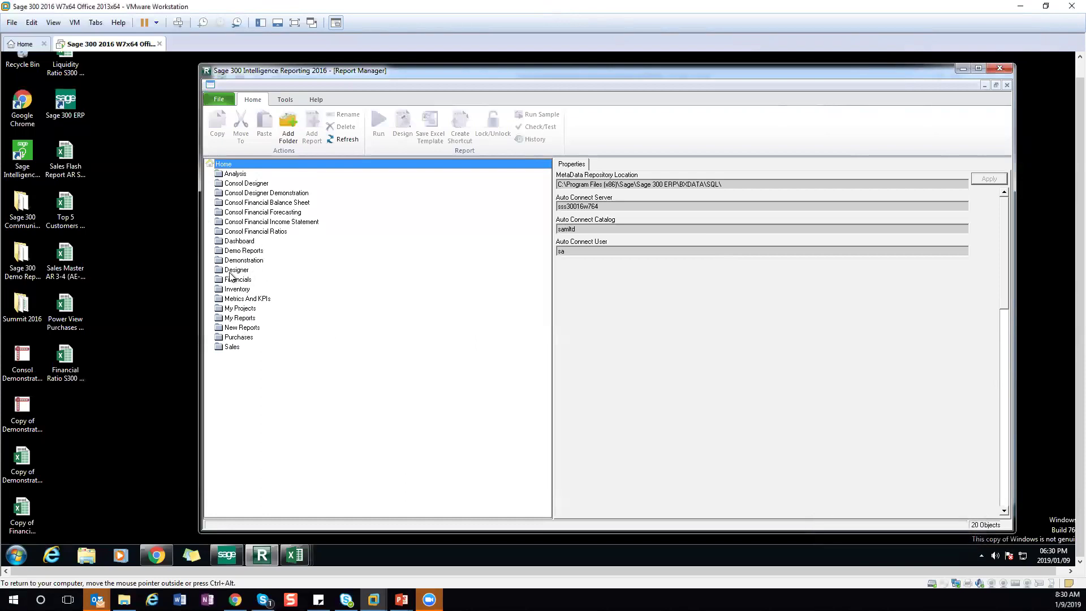
- Expand the Designer, Inventory and New Reports folders to view the reports they contain
key(F5)
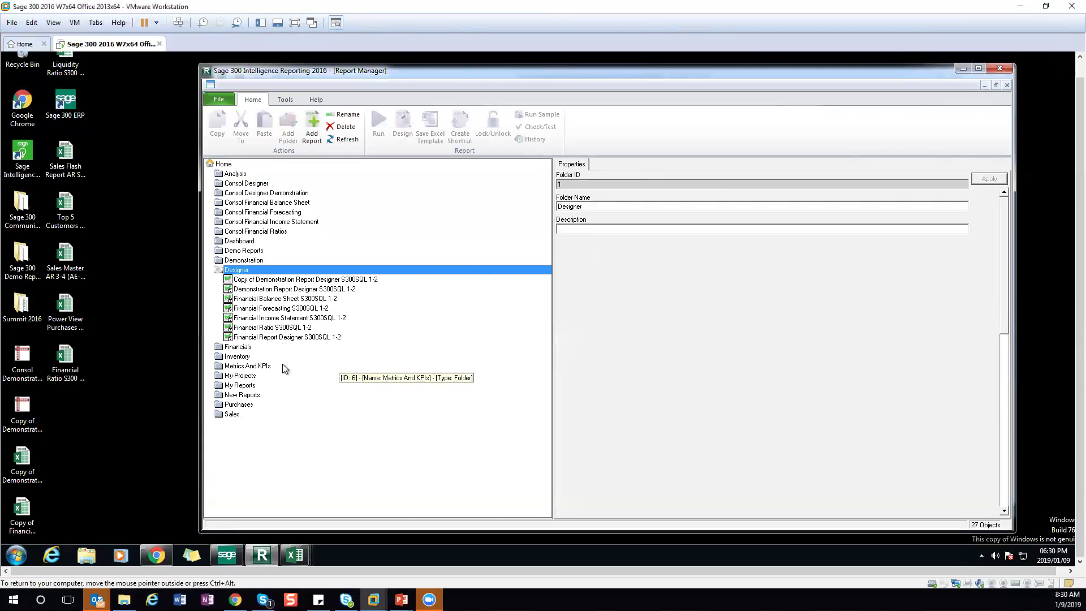
double_click(235, 356)
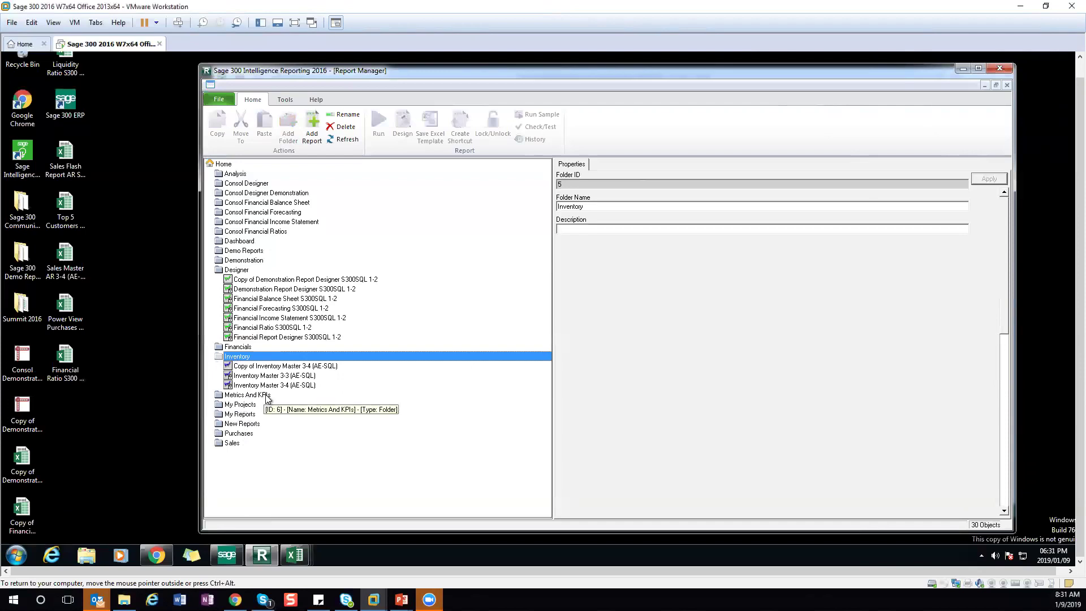
click(242, 424)
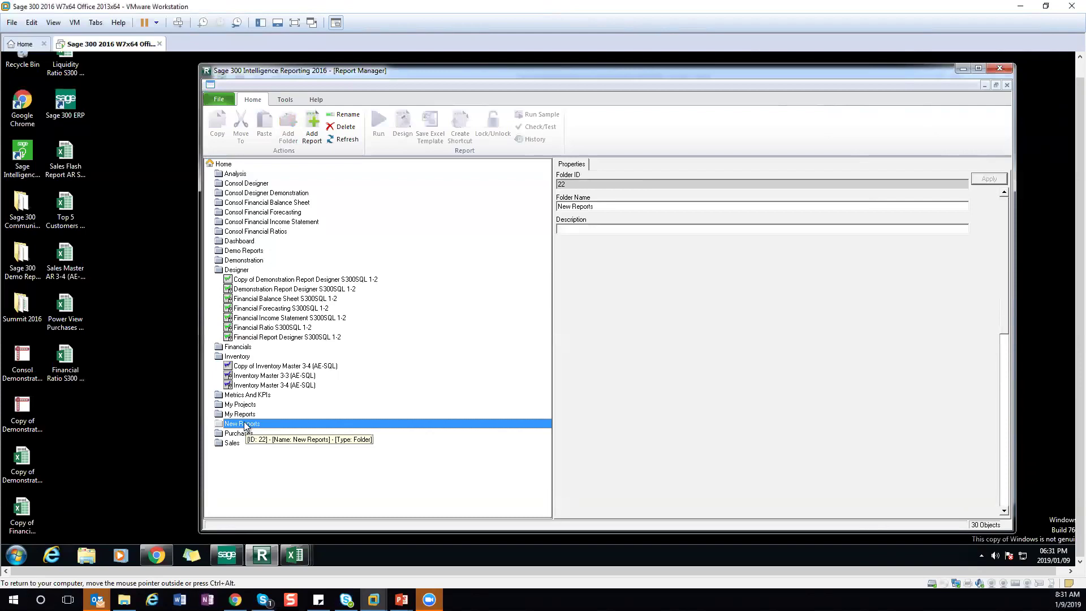
double_click(244, 426)
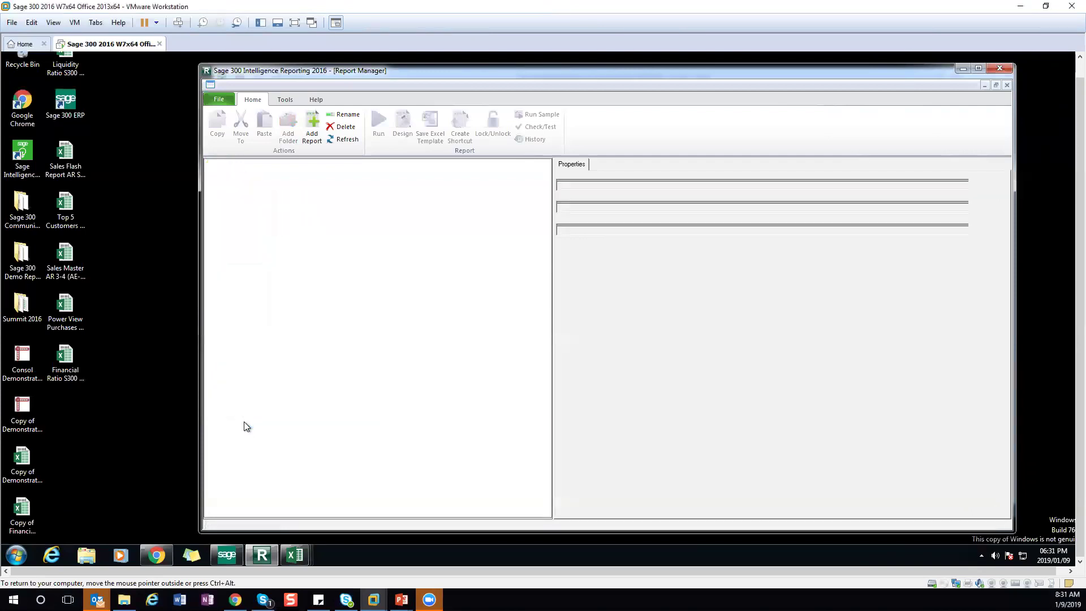
scroll(293, 425, down, 1)
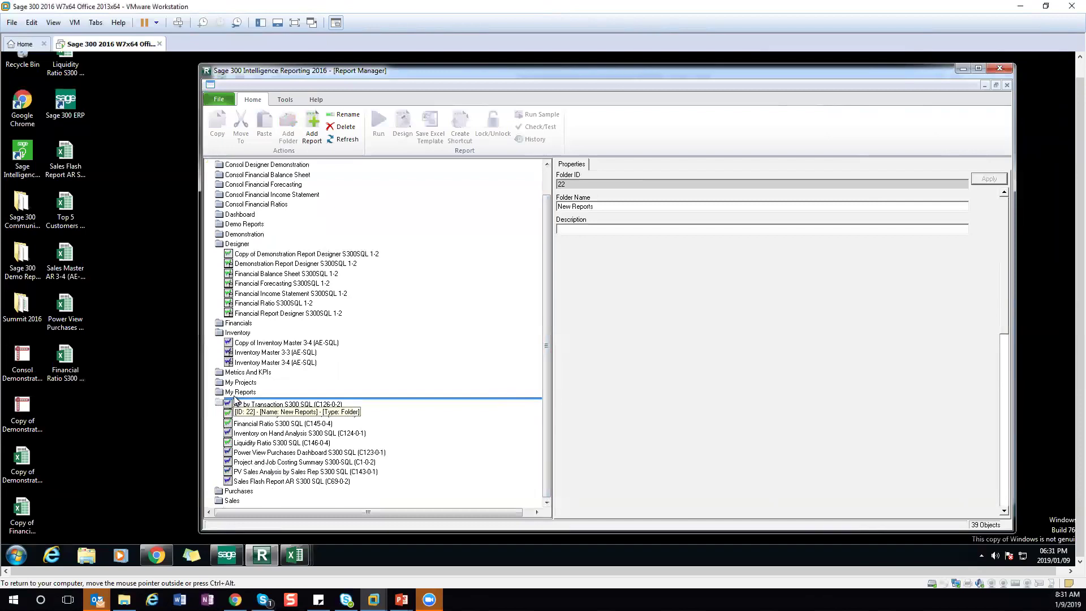
- Compare the properties of Copy of Demonstration Report Designer S300SQL 1-2 with those of the original Demonstration Report Designer report
click(304, 254)
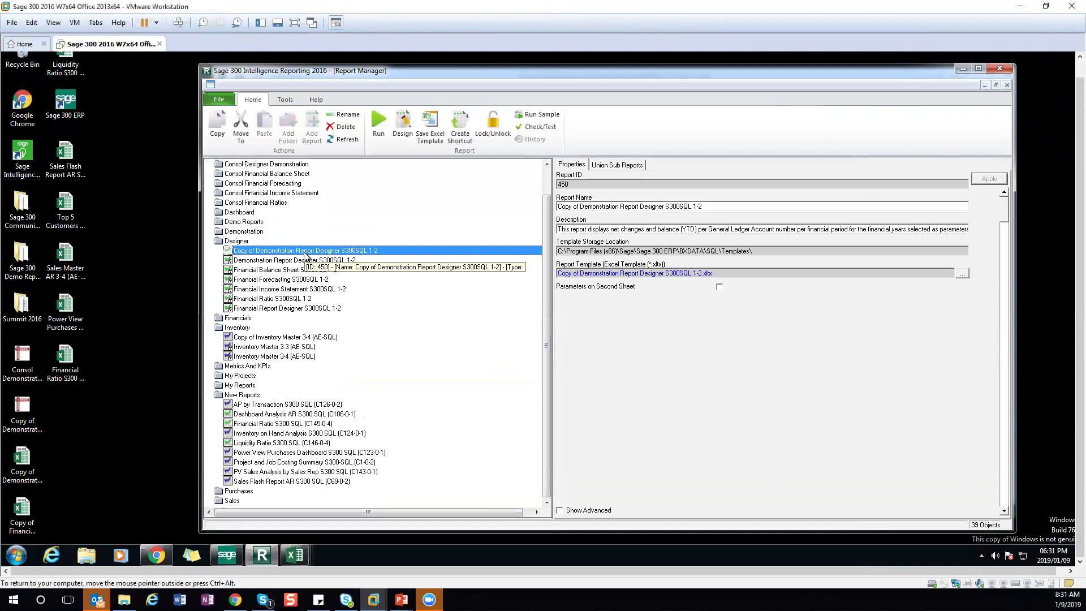
click(272, 260)
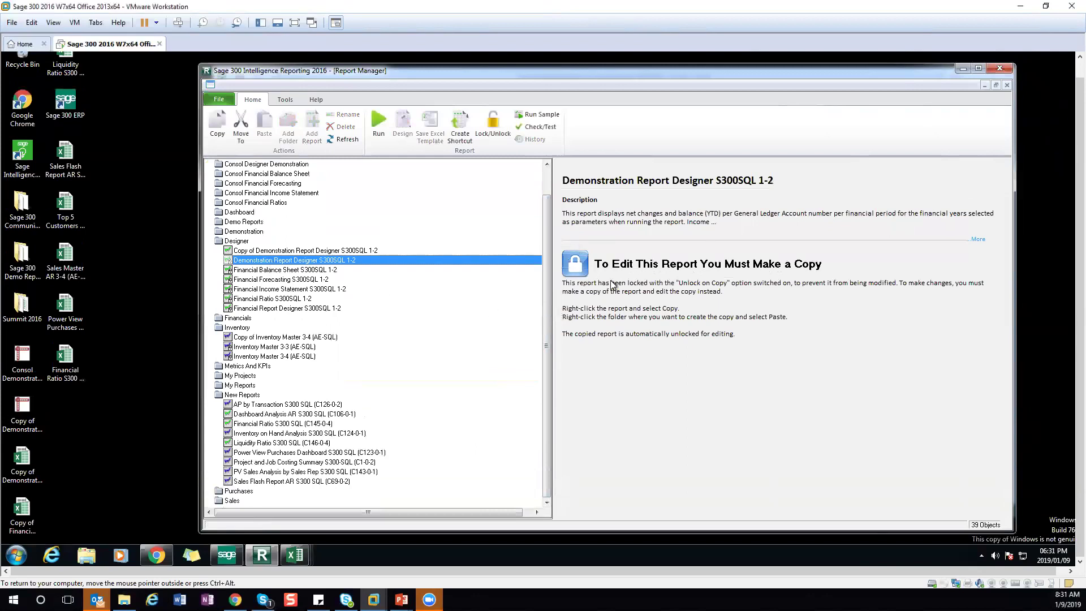
click(369, 250)
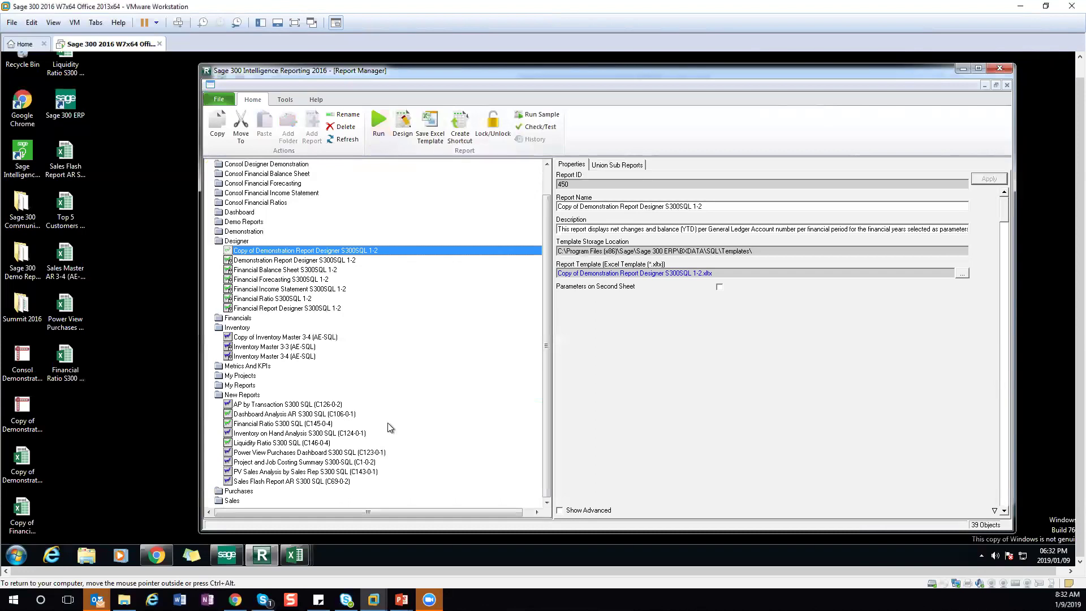
- Switch to the Copy of Demonstration Report Designer workbook in Excel, reposition its window slightly and widen the Financials pane
mouse_move(304, 560)
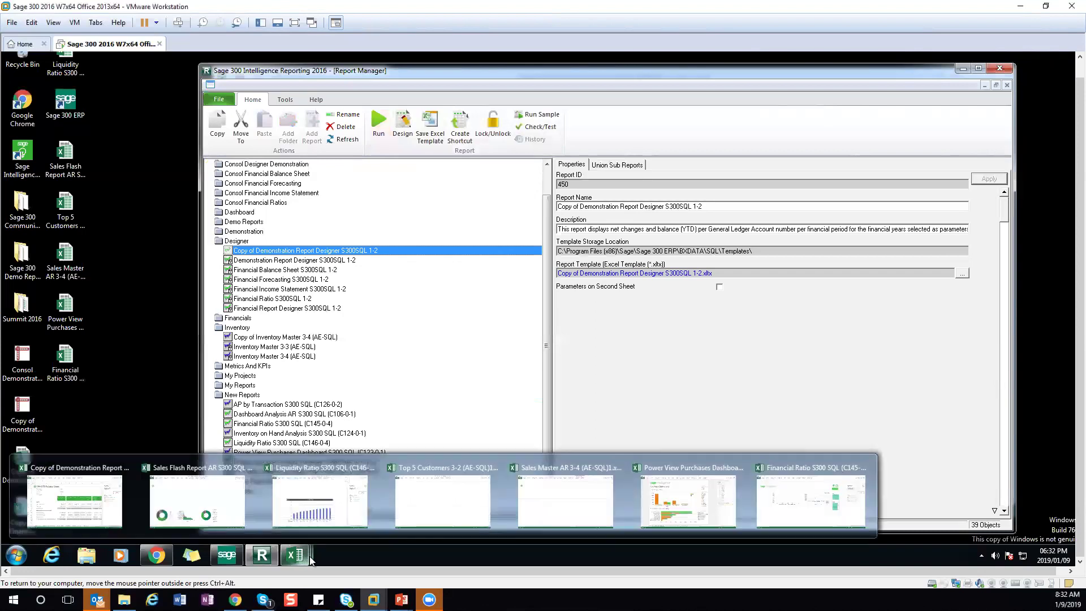
click(82, 500)
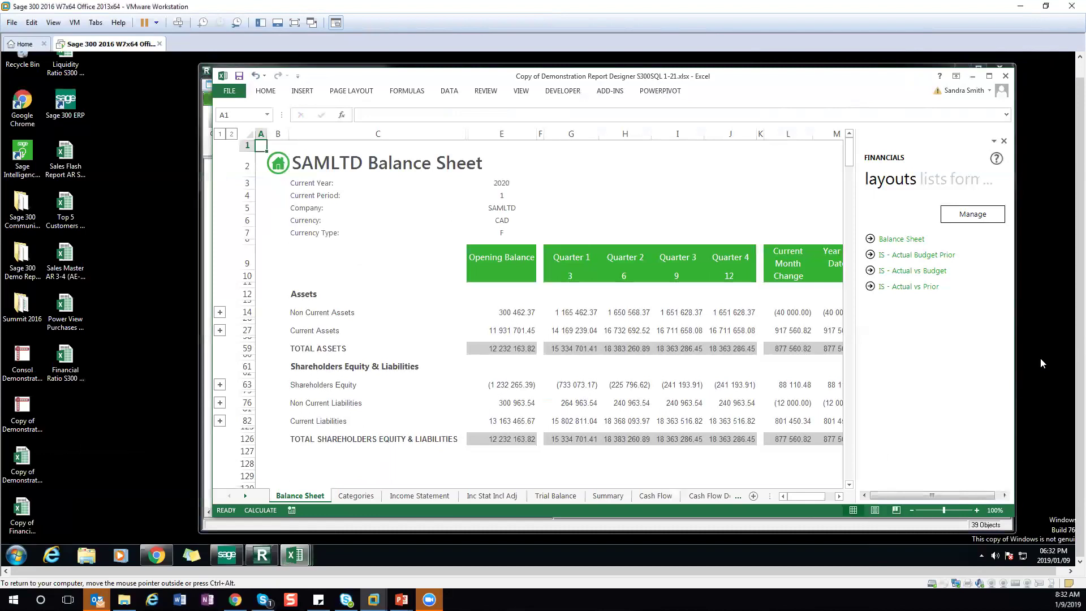
drag(860, 69, 849, 72)
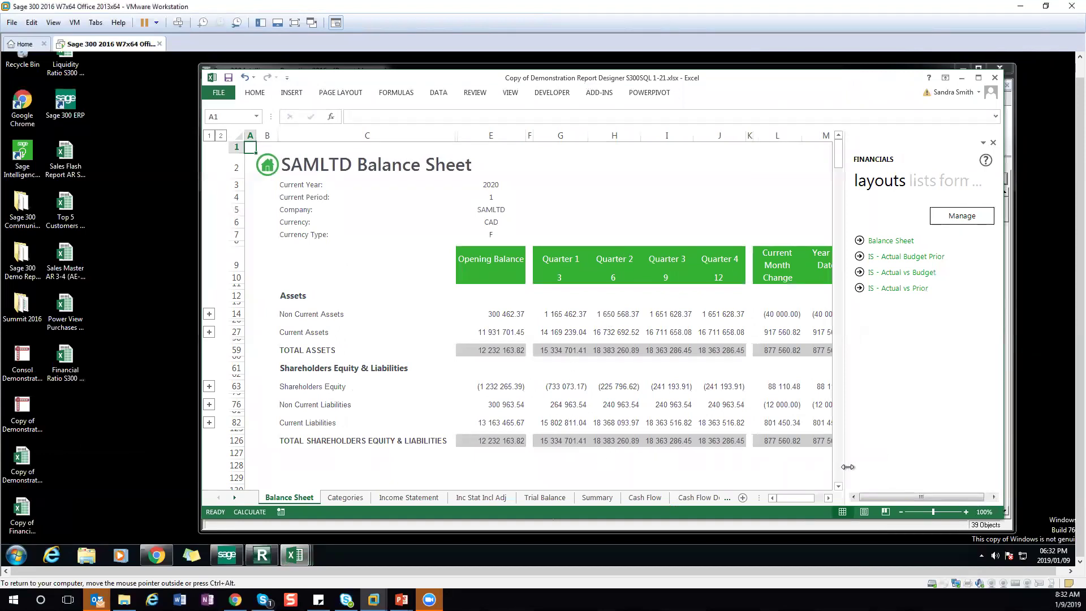
drag(858, 467, 840, 468)
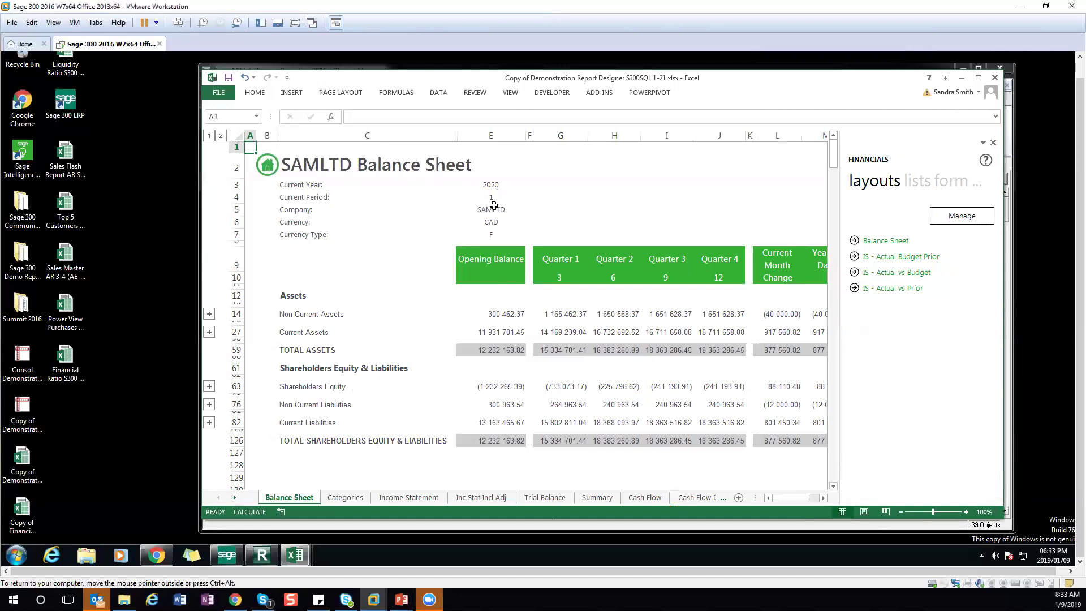
- Set the balance sheet's currency to USD and its currency type to E
click(494, 224)
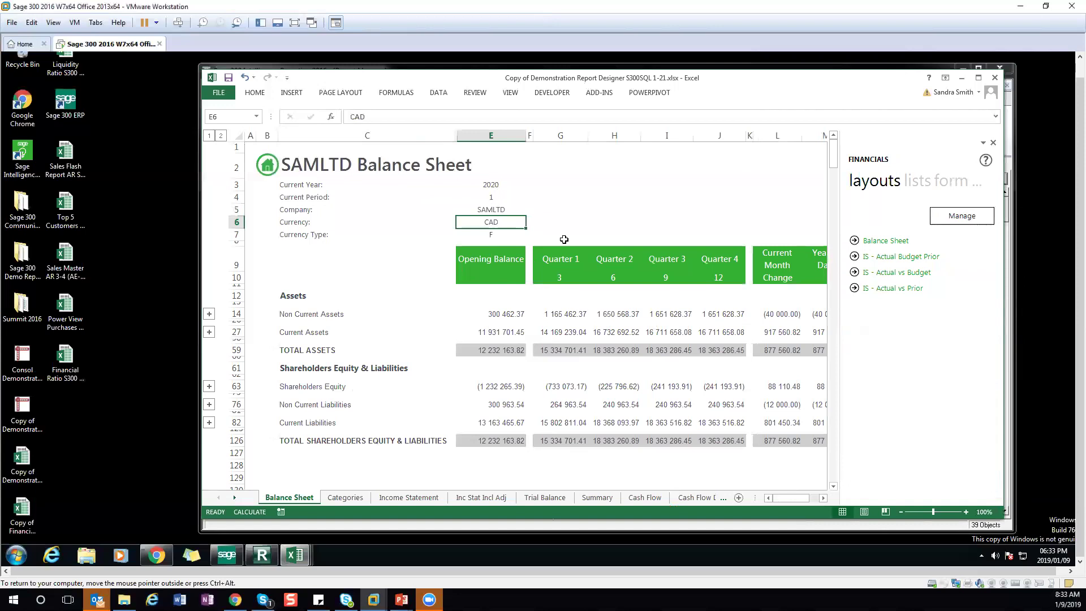
text(USD)
click(498, 235)
text(E)
key(Return)
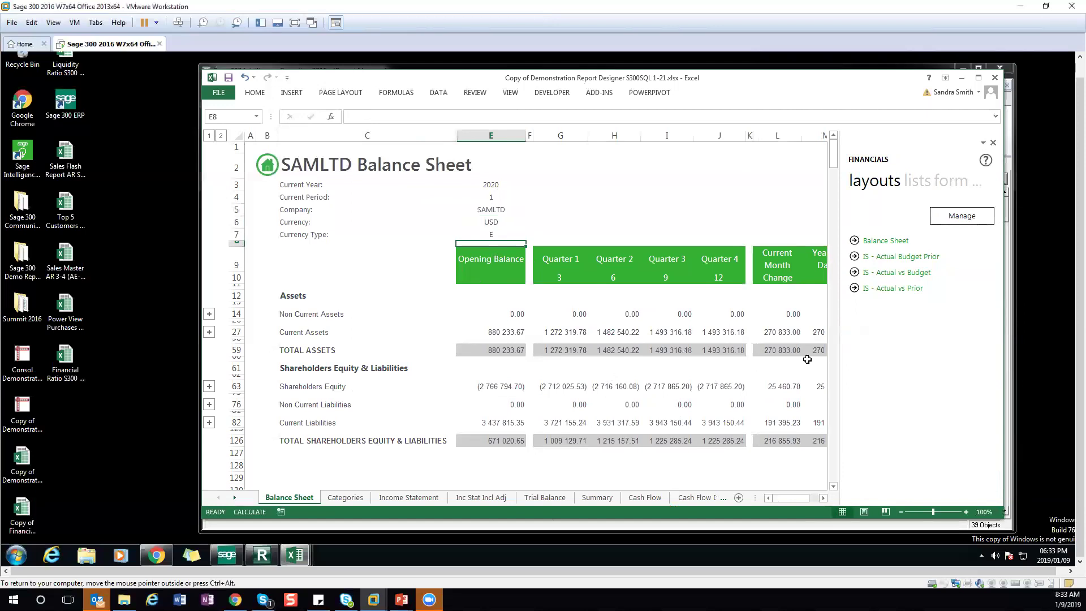
drag(789, 499, 766, 500)
click(767, 498)
- Expand the Non Current Assets group on the balance sheet and review its account rows
click(485, 220)
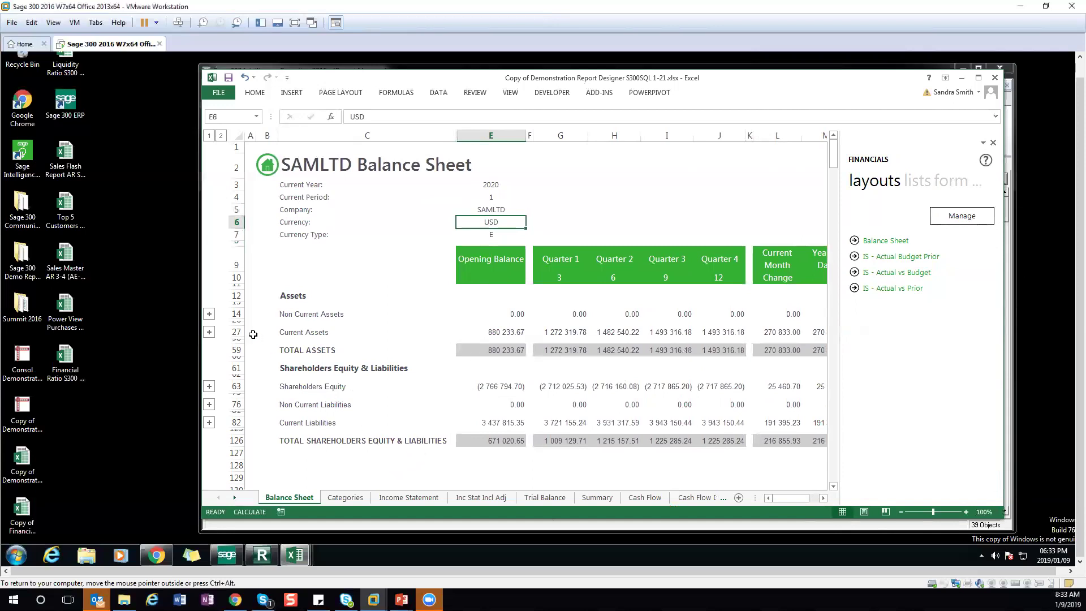
click(209, 314)
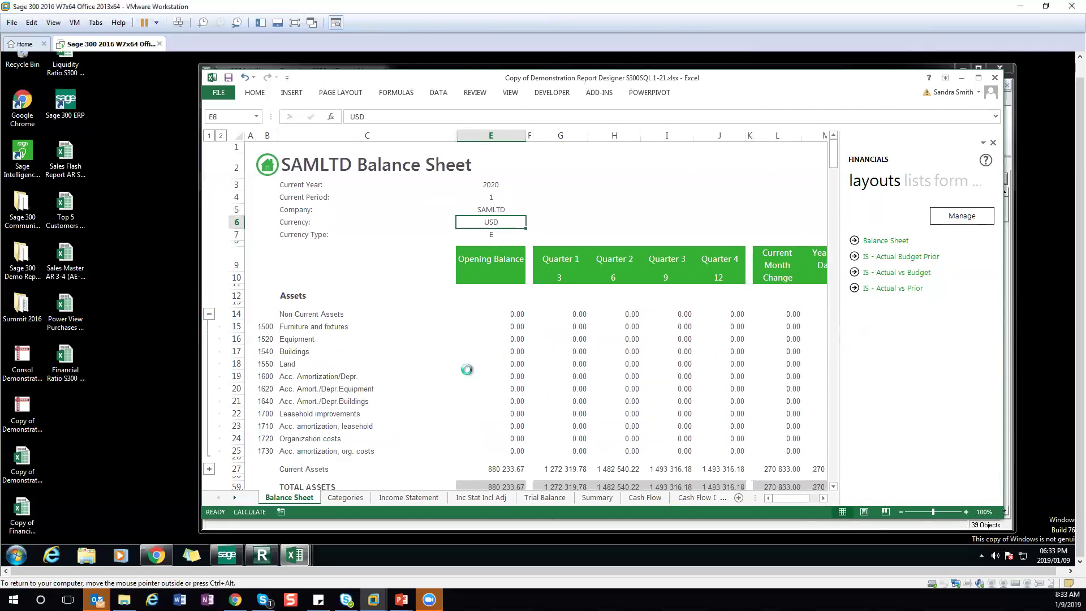
scroll(526, 380, down, 3)
scroll(527, 380, down, 1)
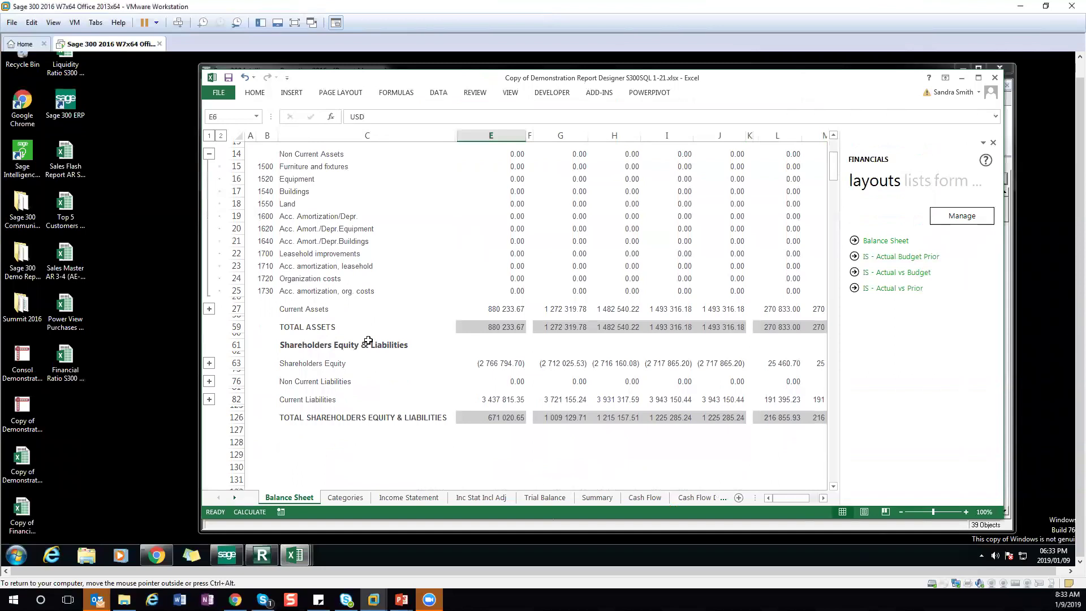
scroll(368, 341, up, 4)
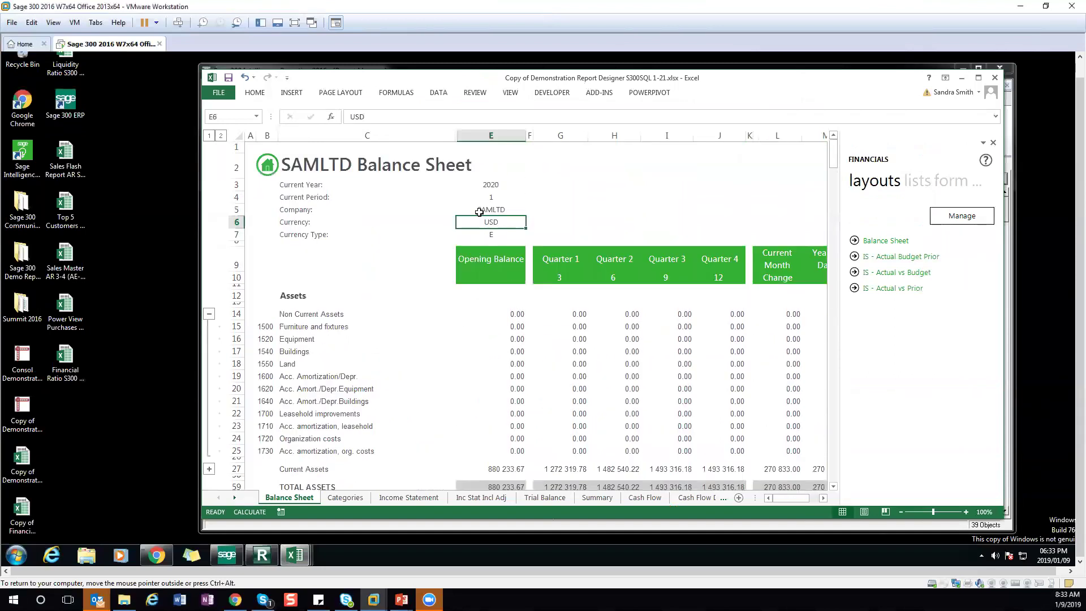
- Set the balance sheet's currency to CAD and its currency type to F
text(CAD)
key(Return)
text(F)
key(Return)
- Expand the Current Assets group to review its accounts, and collapse all balance sheet groups to the summary level
scroll(484, 310, down, 2)
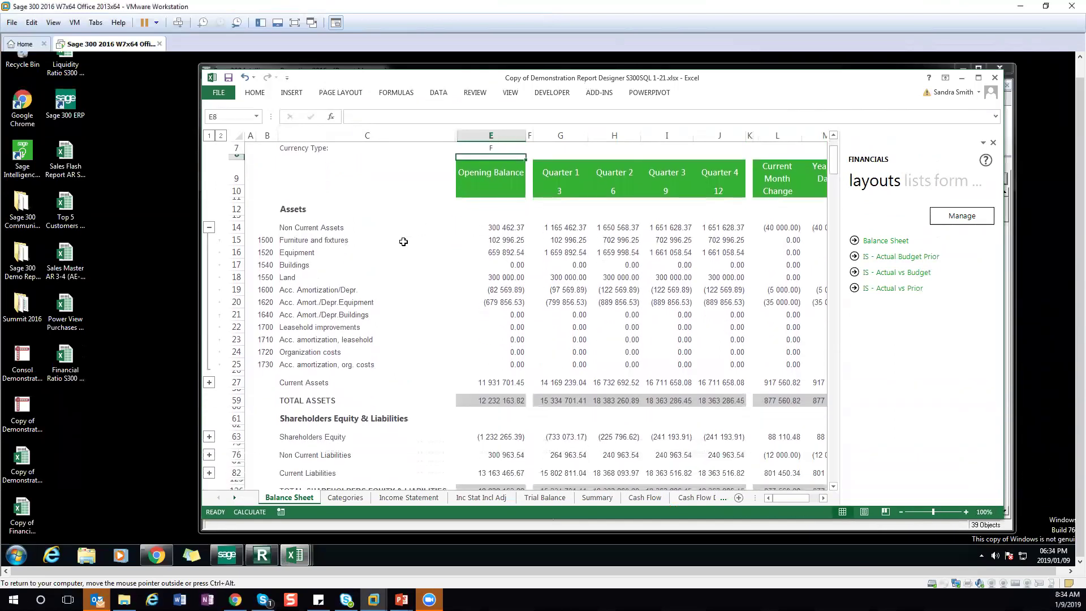
scroll(453, 254, down, 2)
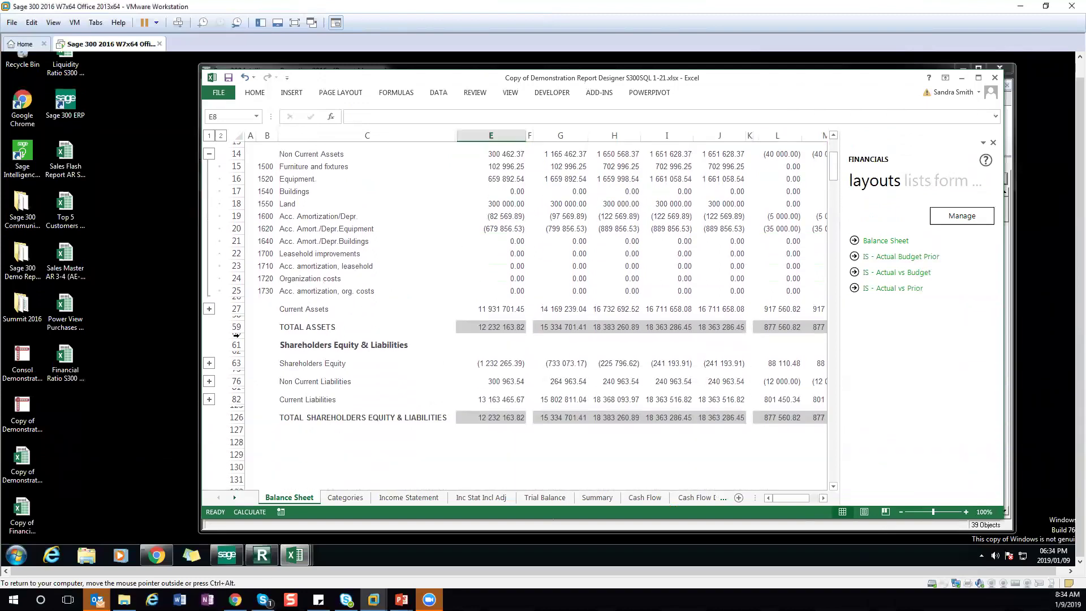
click(208, 309)
scroll(572, 358, down, 4)
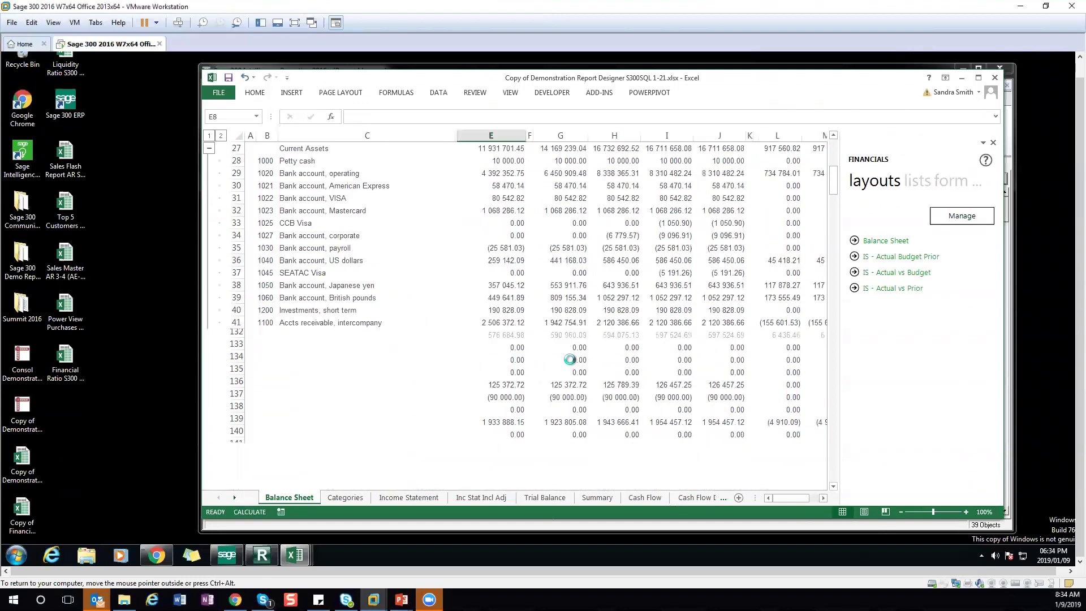
scroll(569, 361, down, 1)
scroll(569, 360, down, 3)
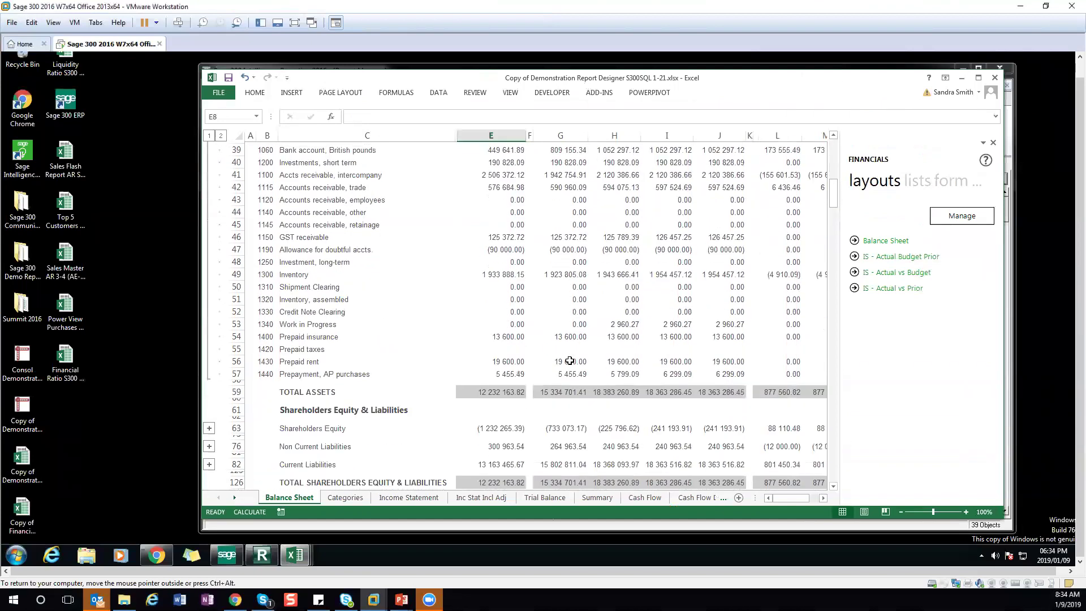
scroll(563, 352, up, 12)
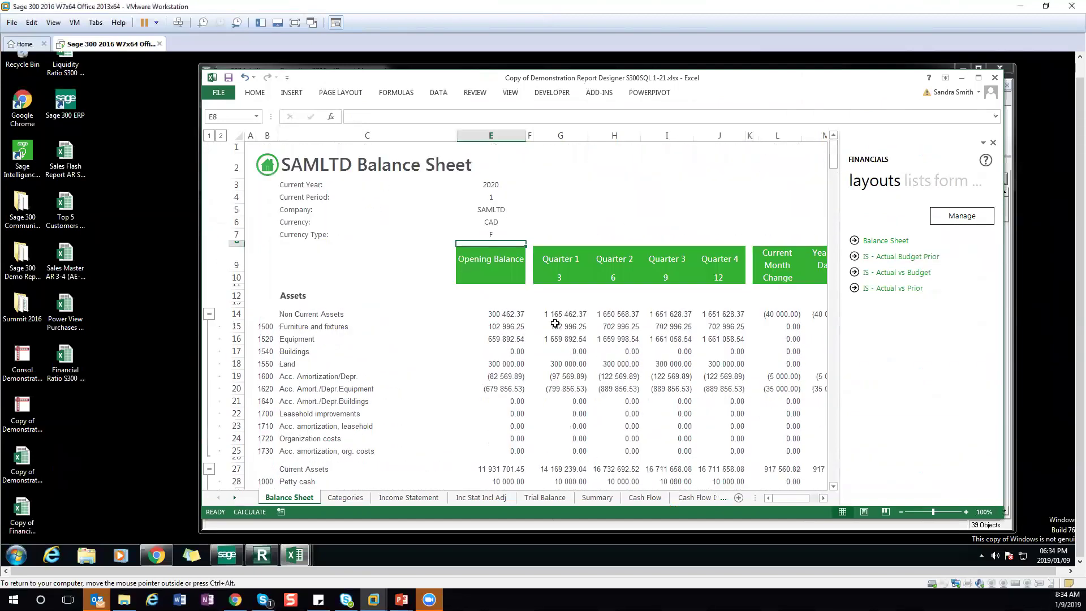
click(208, 135)
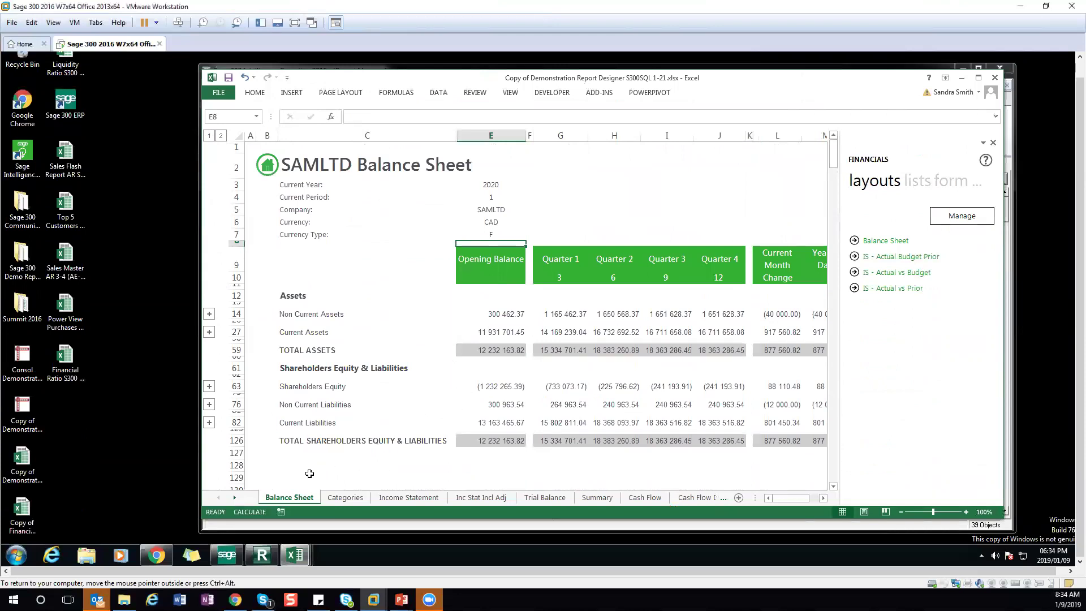
- View the Categories, Income Statement, Inc Stat Incl Adj and Trial Balance sheets in turn
click(331, 498)
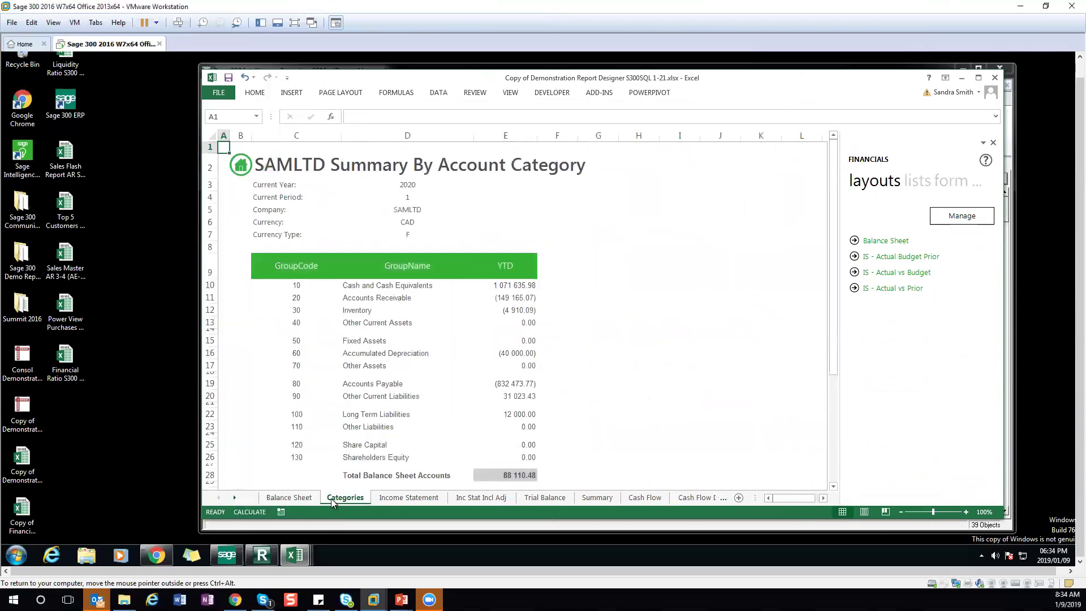
click(391, 500)
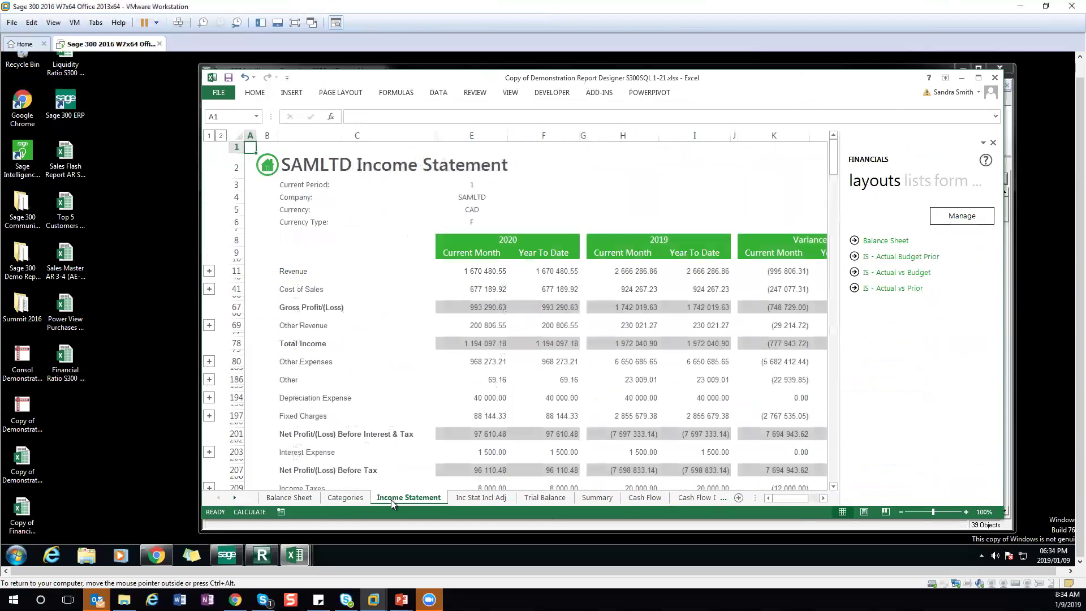
drag(786, 500, 481, 507)
click(458, 499)
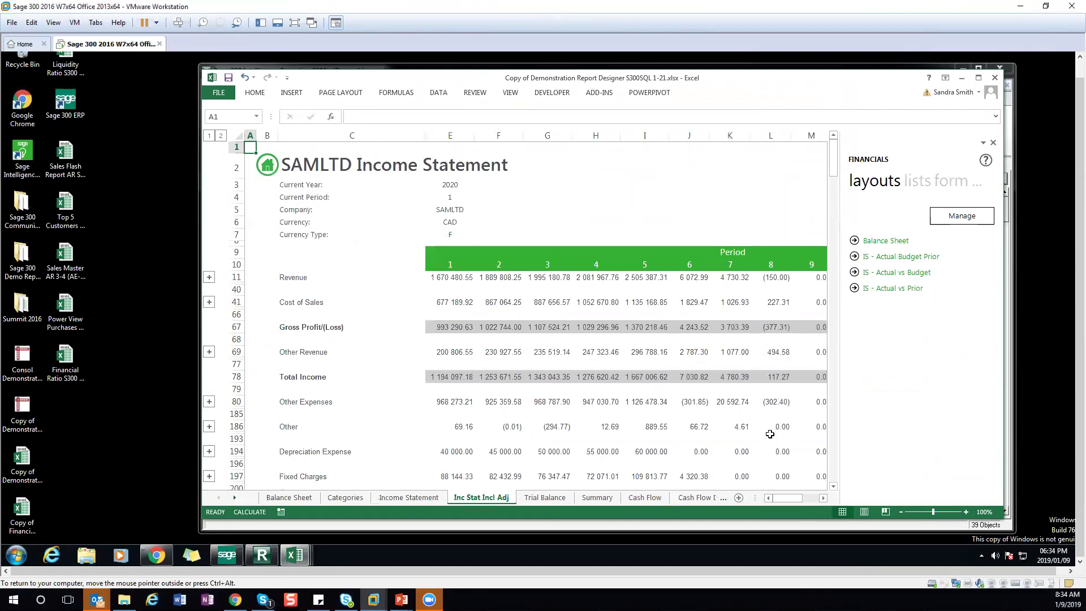
drag(799, 497, 766, 501)
click(545, 500)
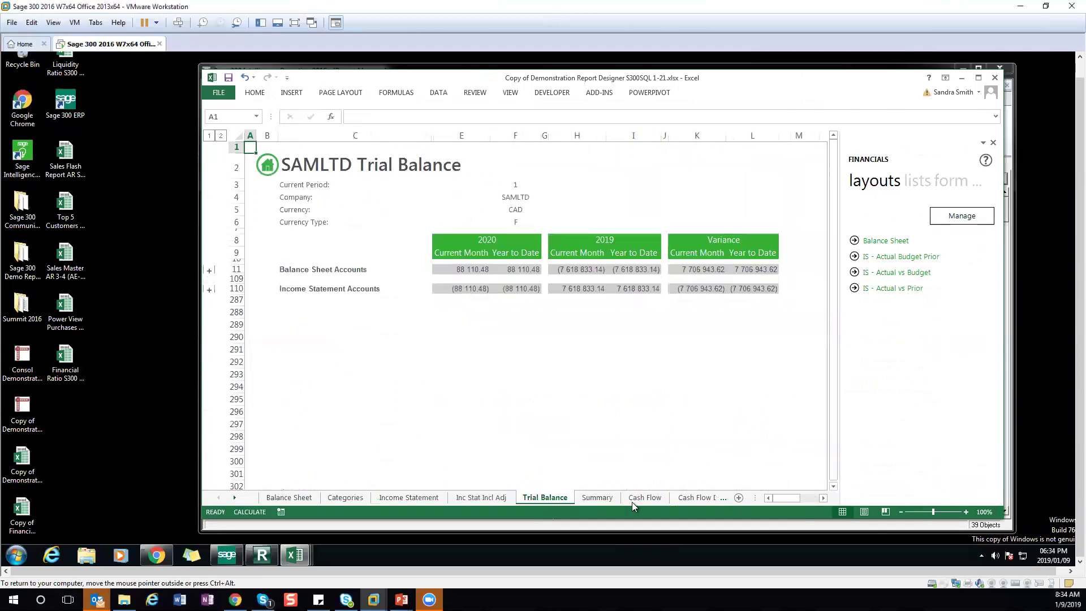
- View the Cash Flow, Cash Flow Detail and Divisional sheets, and return to the Cash Flow sheet
click(651, 499)
click(687, 500)
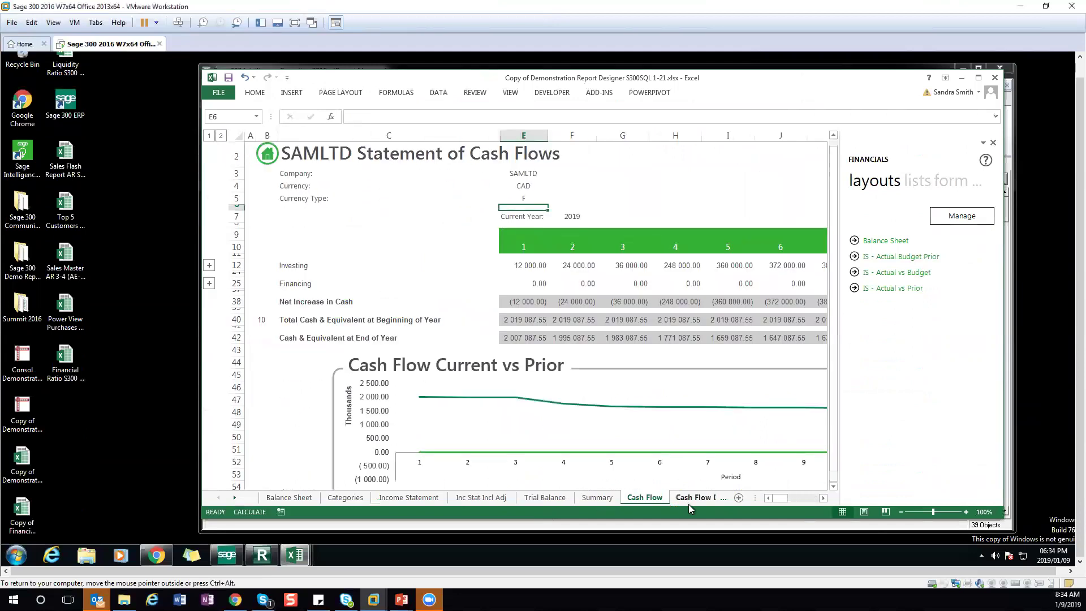
click(696, 503)
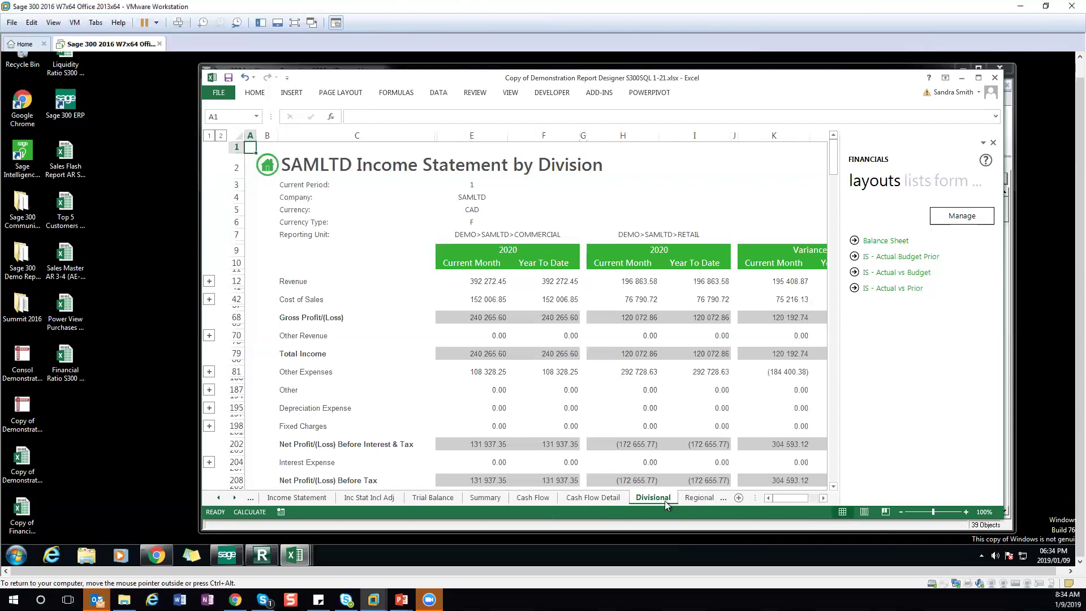
click(610, 498)
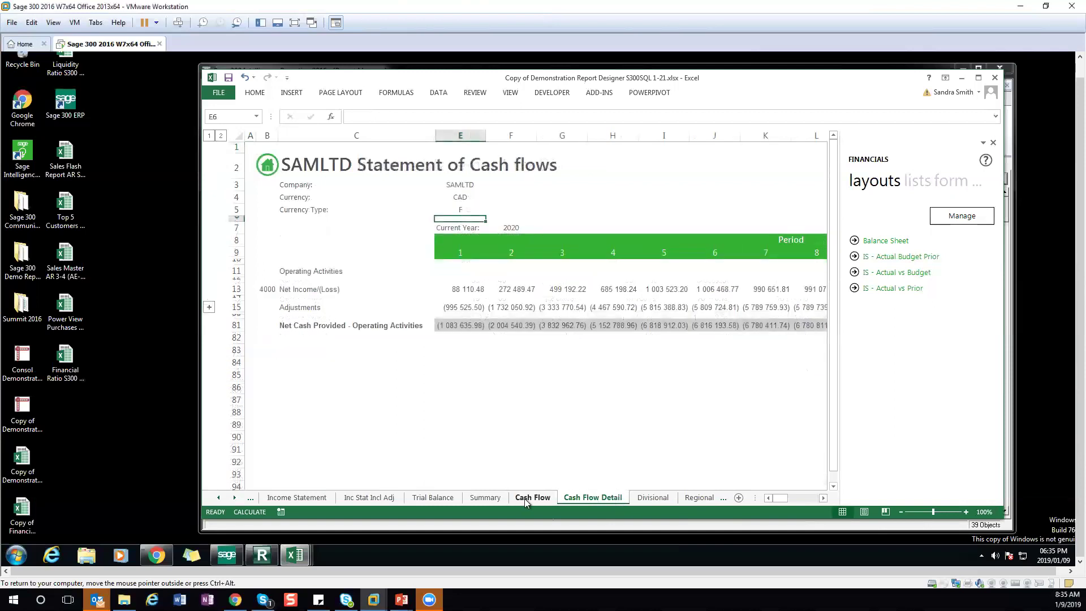
click(525, 498)
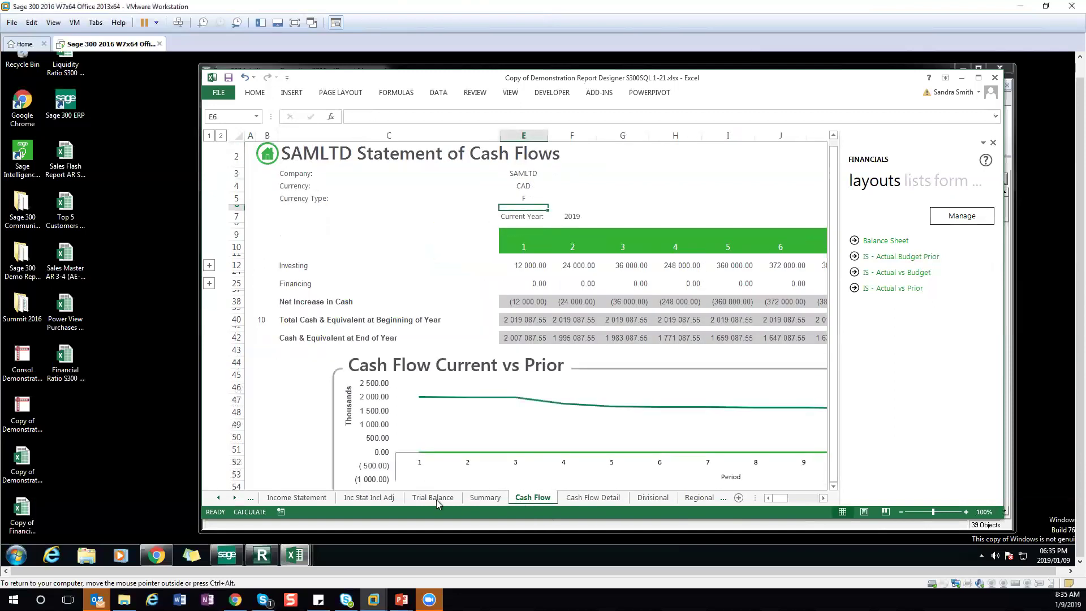
click(219, 499)
click(219, 499)
click(219, 498)
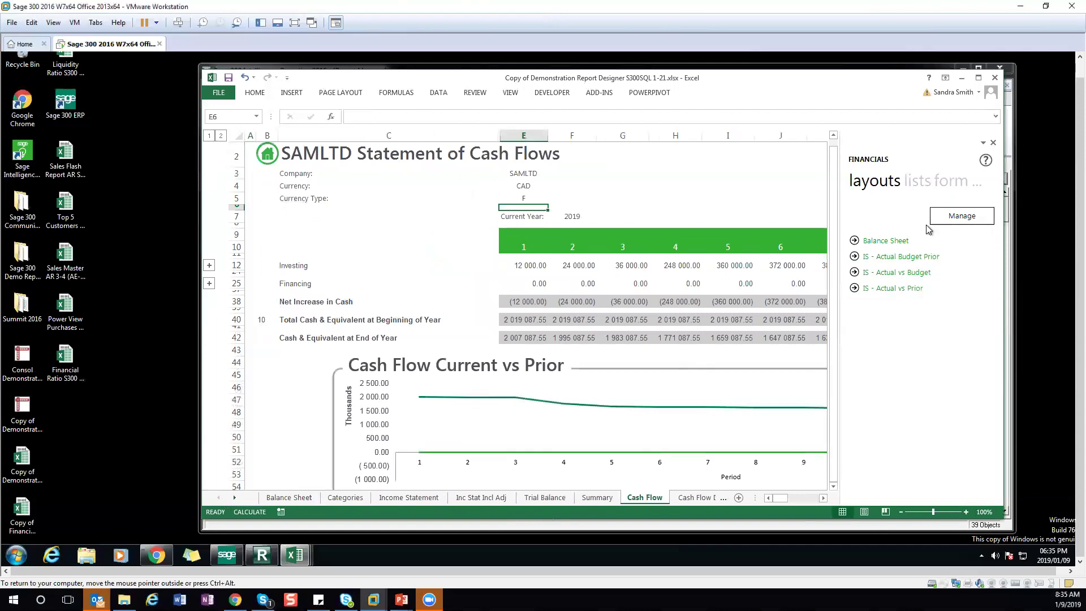
- Widen the Financials pane, browse its lists, formulas and trees, and expand the Demo reporting tree to the Commercial units
drag(842, 219, 811, 221)
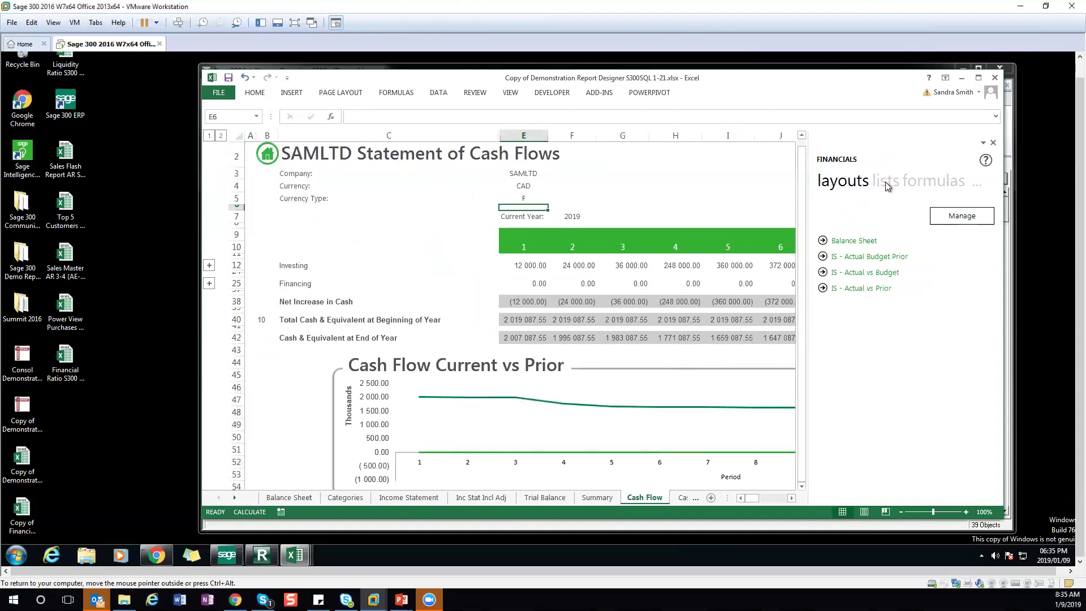
click(886, 183)
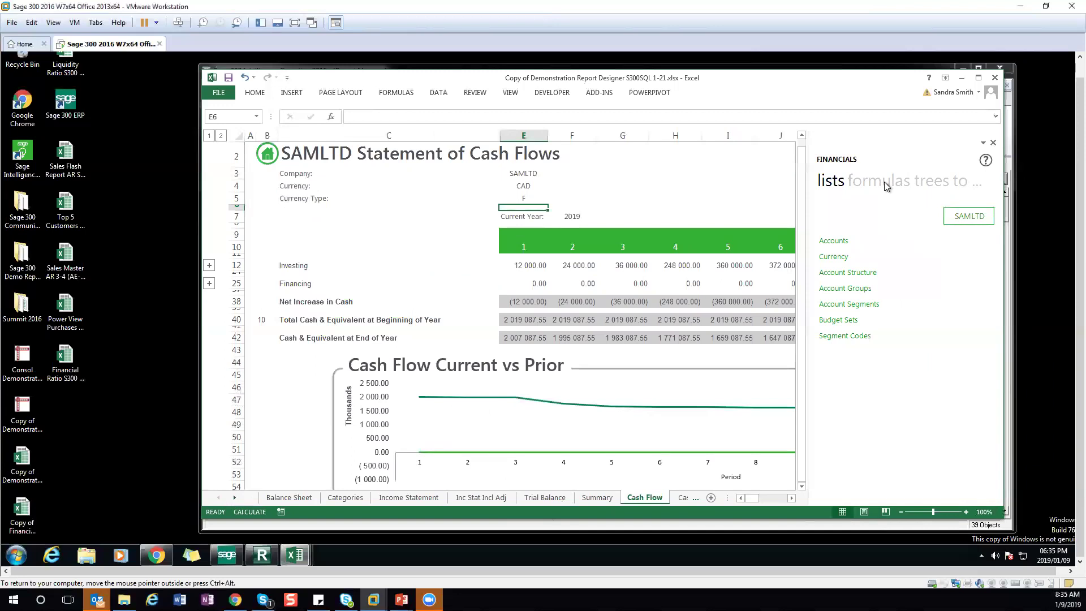
click(884, 182)
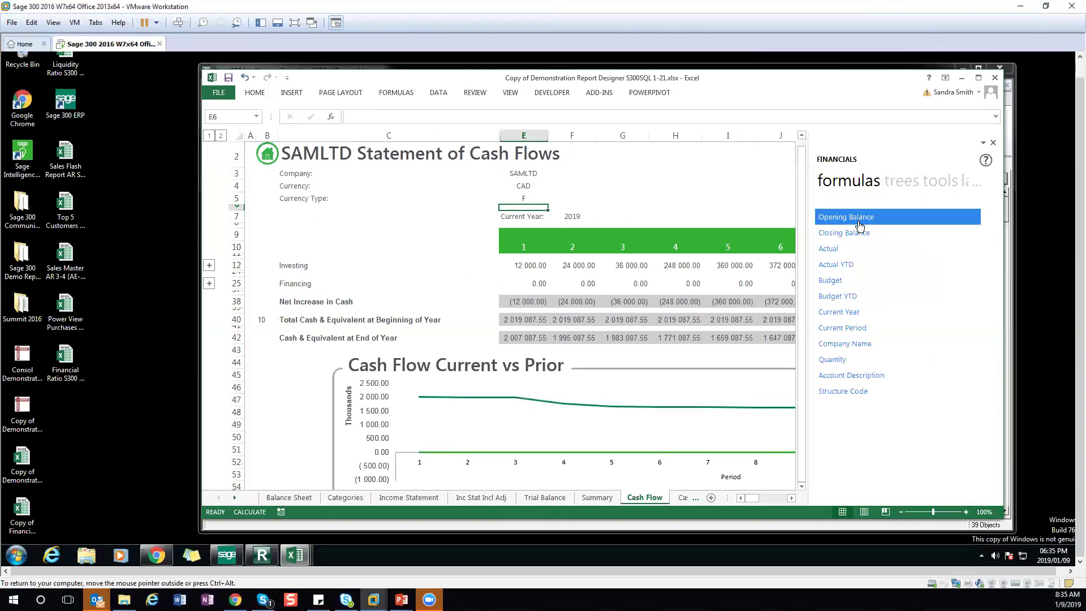
click(902, 181)
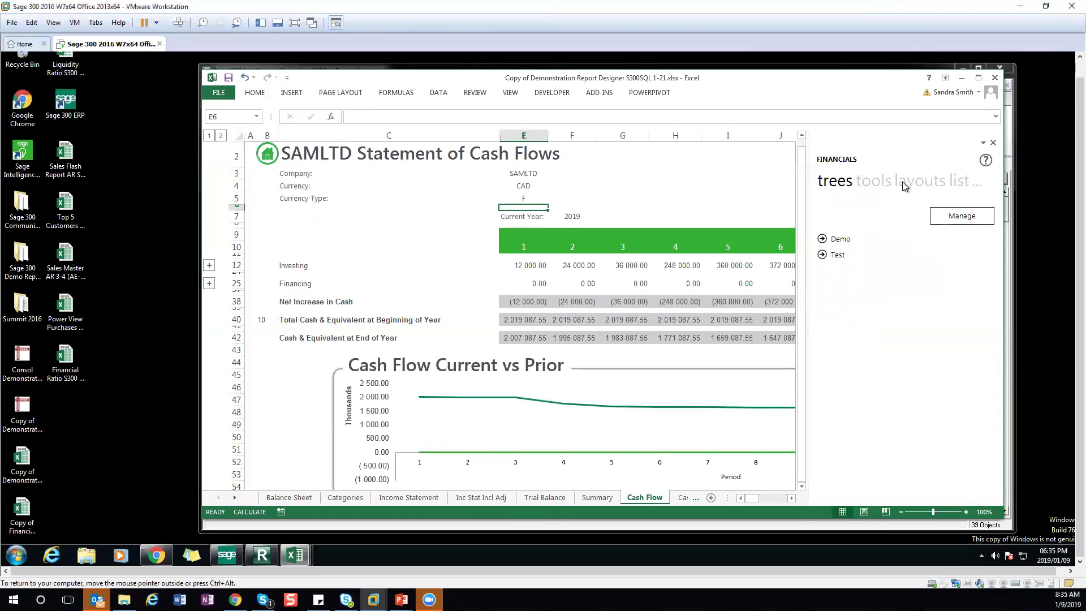
click(827, 240)
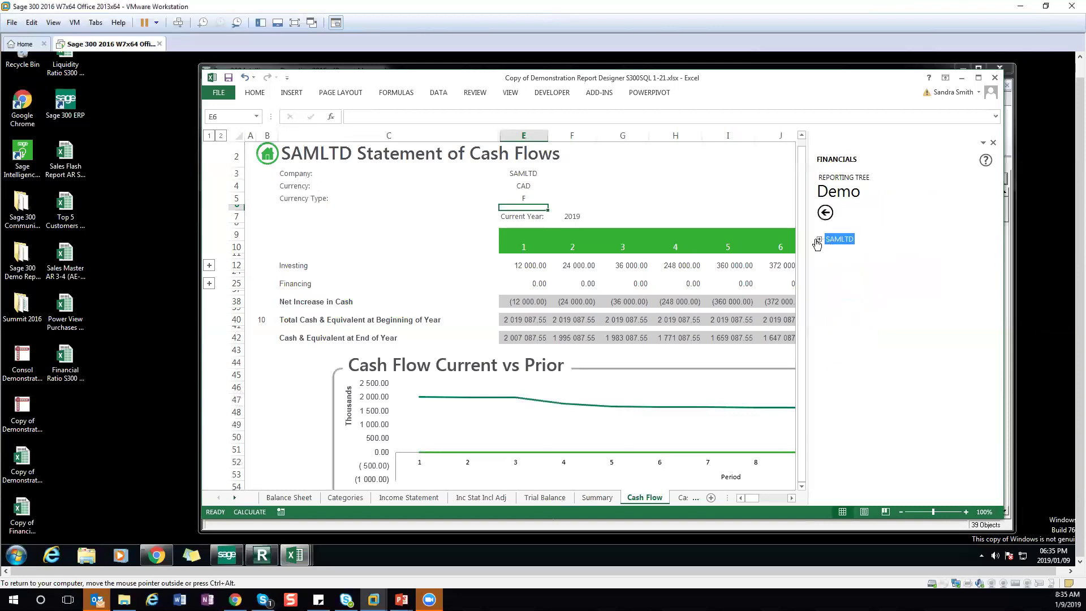
click(830, 250)
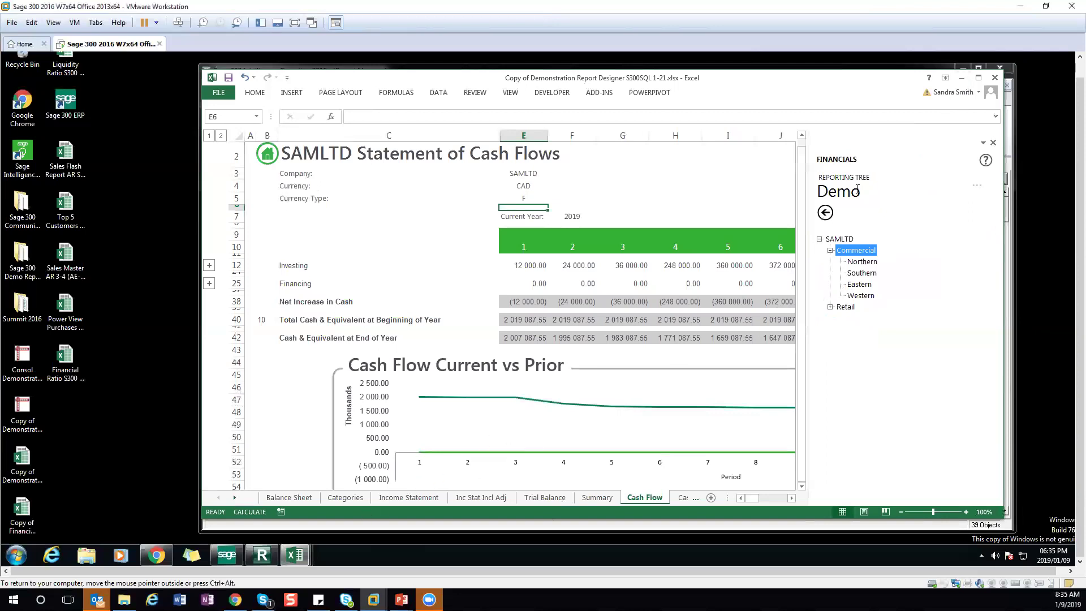
- Switch to the Sales Flash Report workbook and set the dashboard's daily sales date to 2019-01-30
click(961, 82)
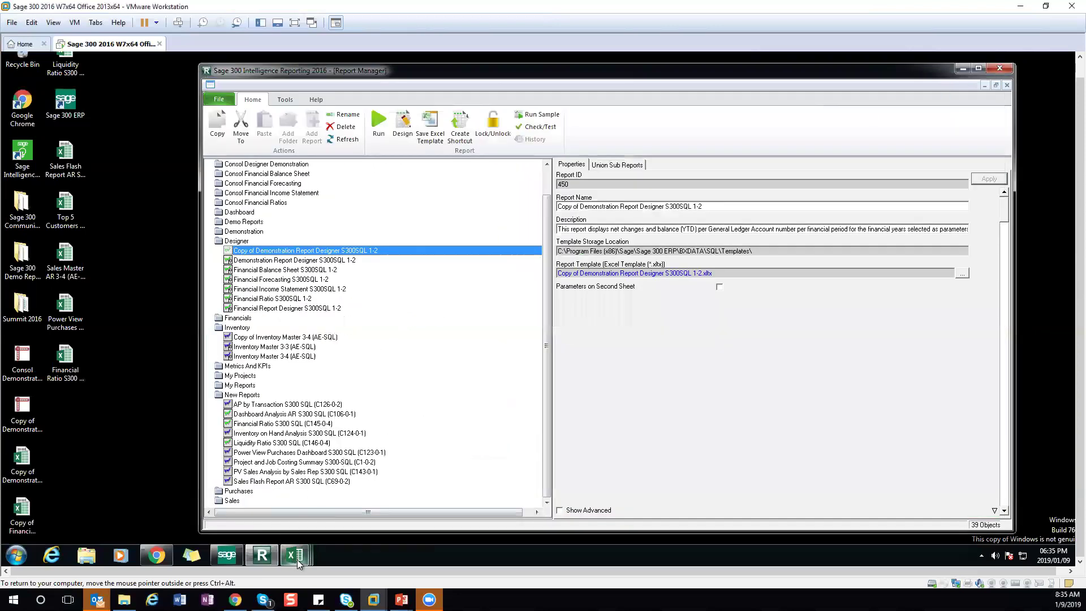
click(225, 507)
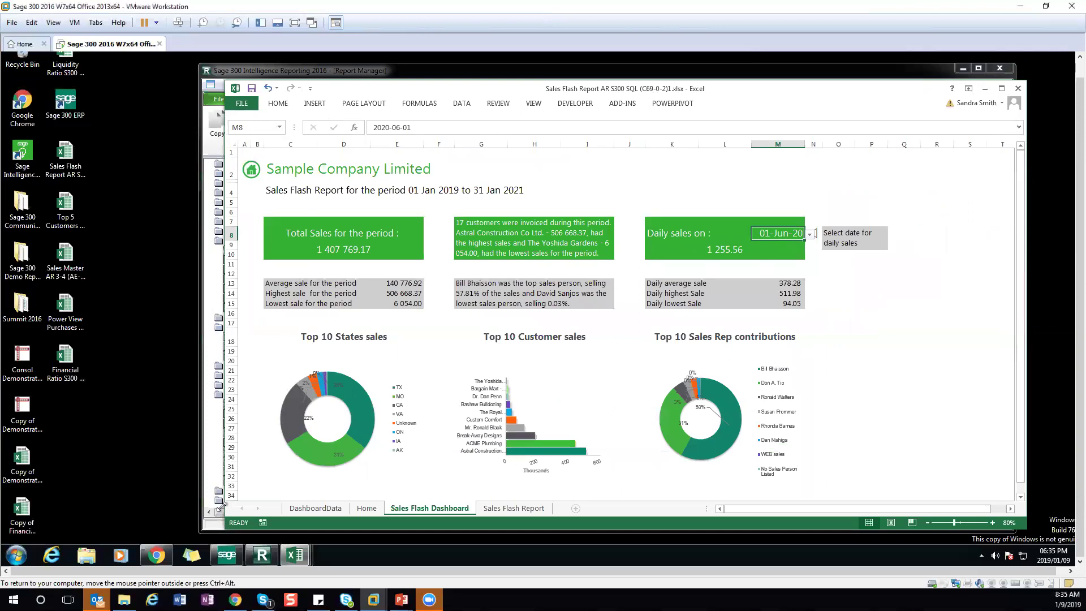
click(810, 235)
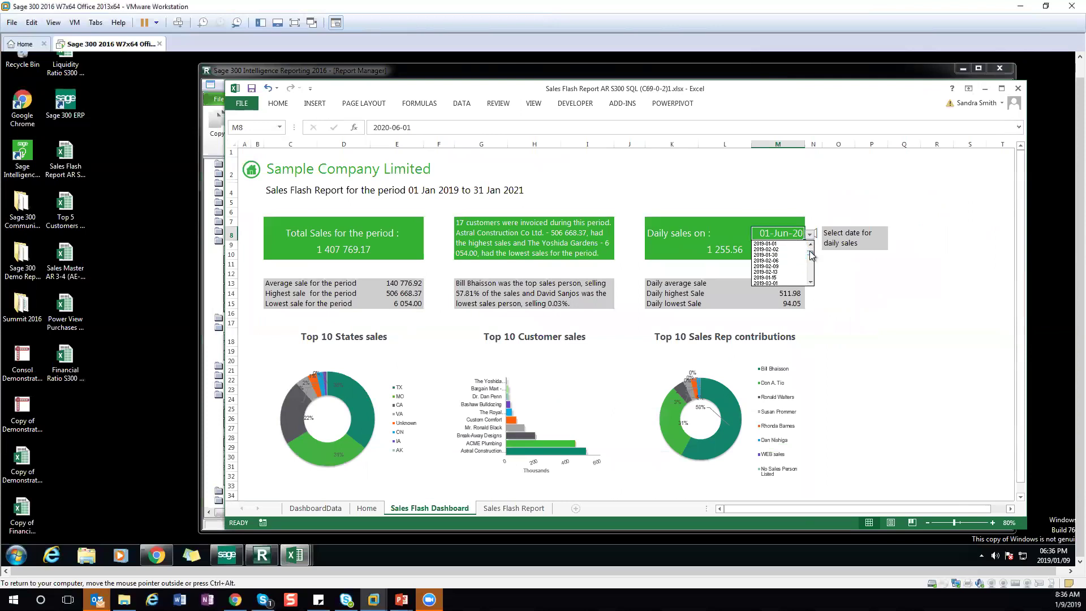
click(798, 261)
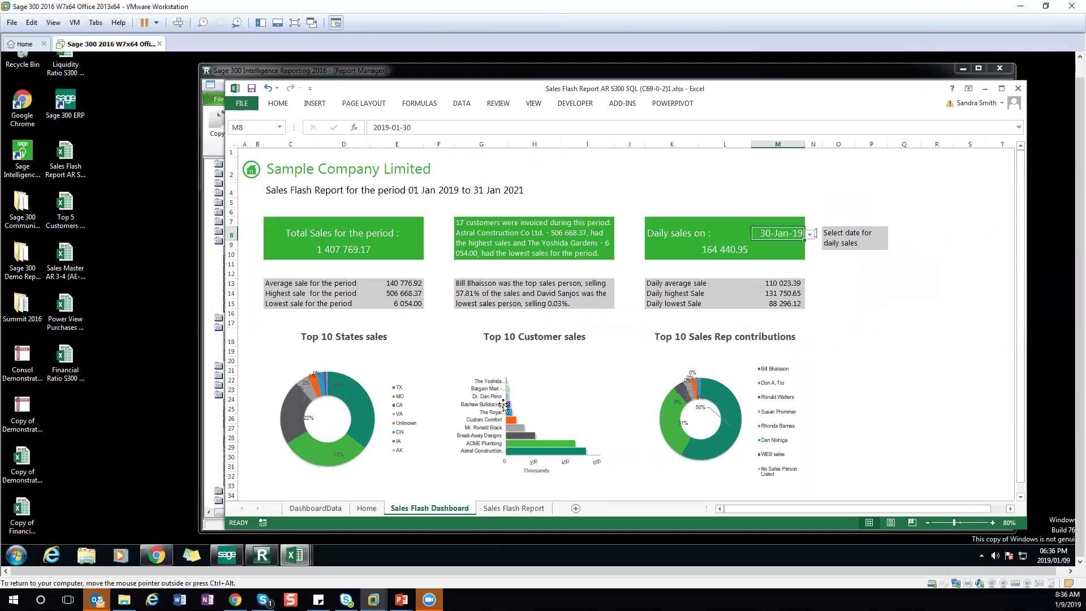
- View the customer sales pivot table on the Sales Flash Report sheet
click(512, 509)
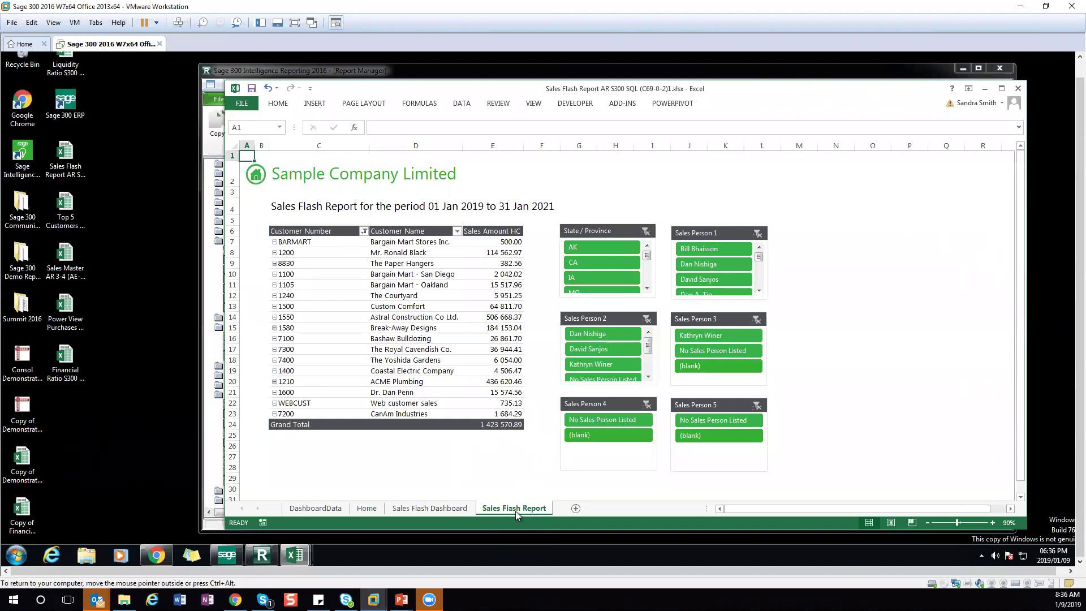
click(403, 333)
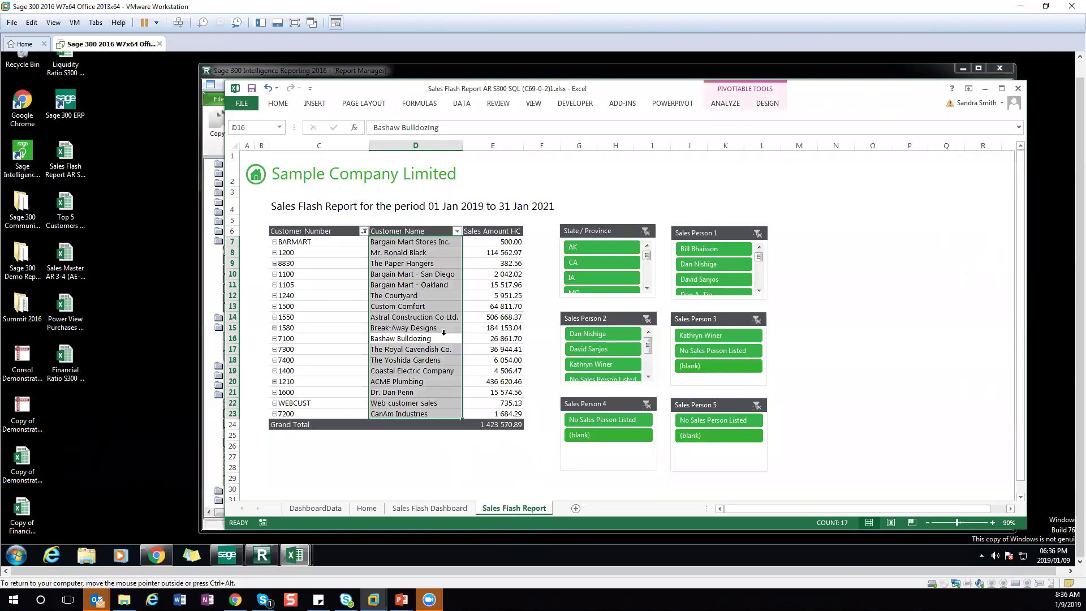
click(491, 328)
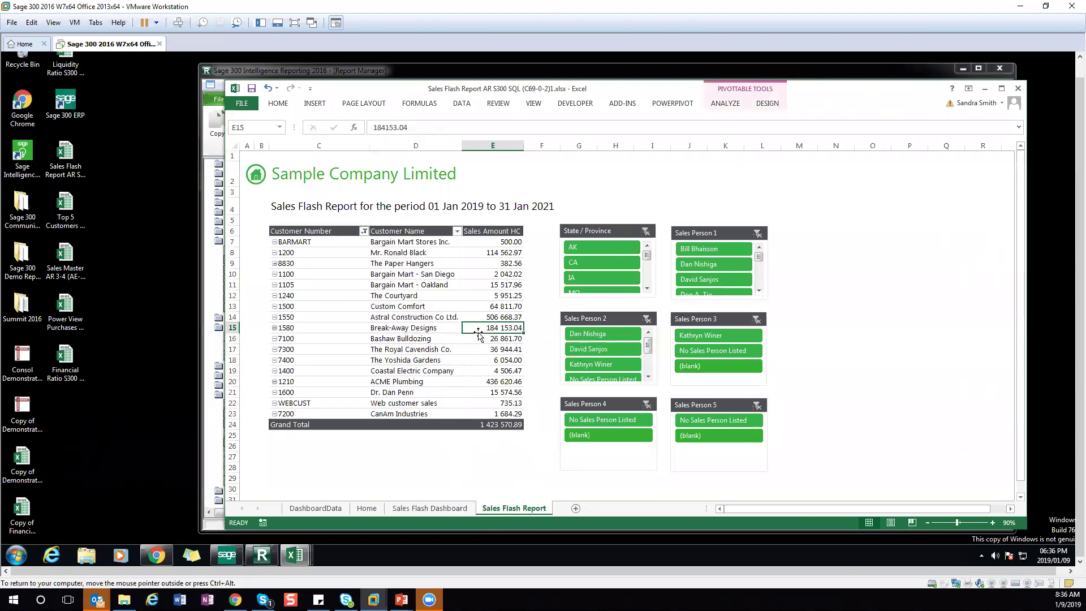
- Try to filter the customer sales pivot table to the state AK
click(601, 246)
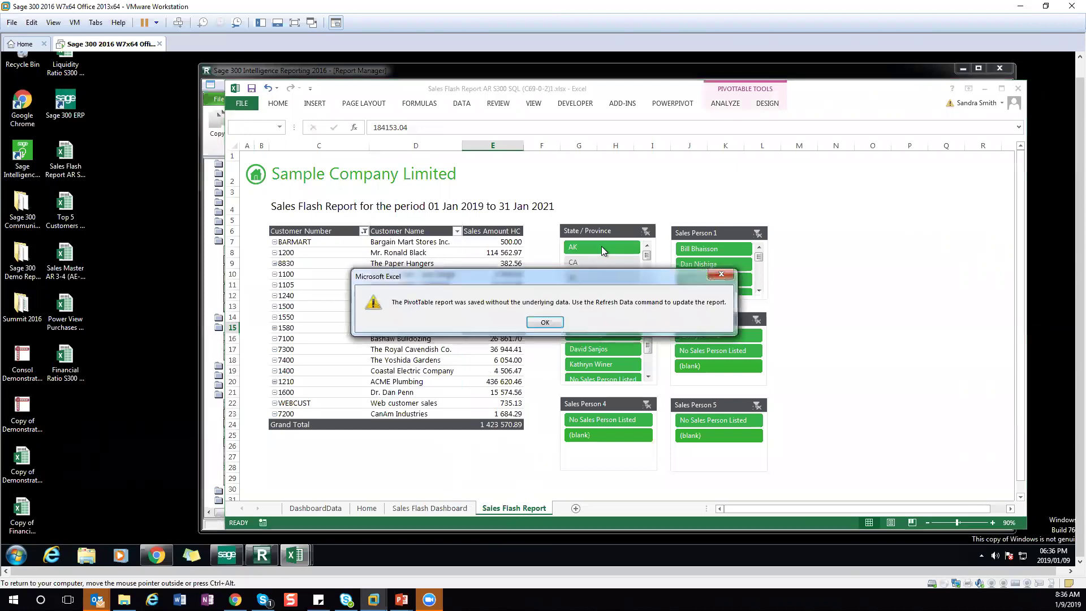
click(545, 322)
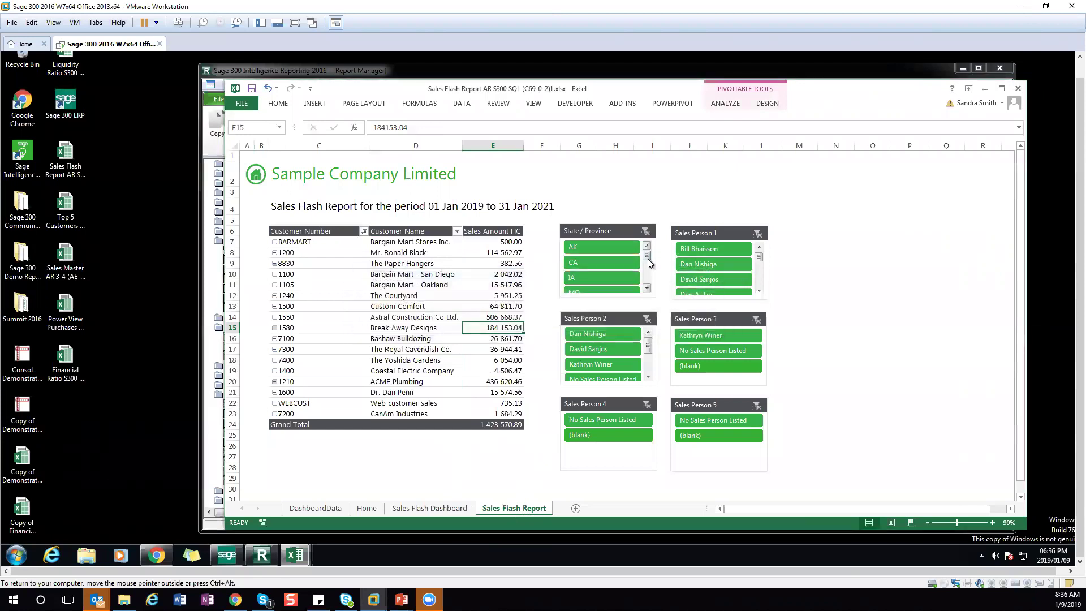
scroll(646, 259, down, 1)
- Examine the province, customer and sales person pivot tables on the DashboardData sheet, and return to the Sales Flash Dashboard
click(420, 508)
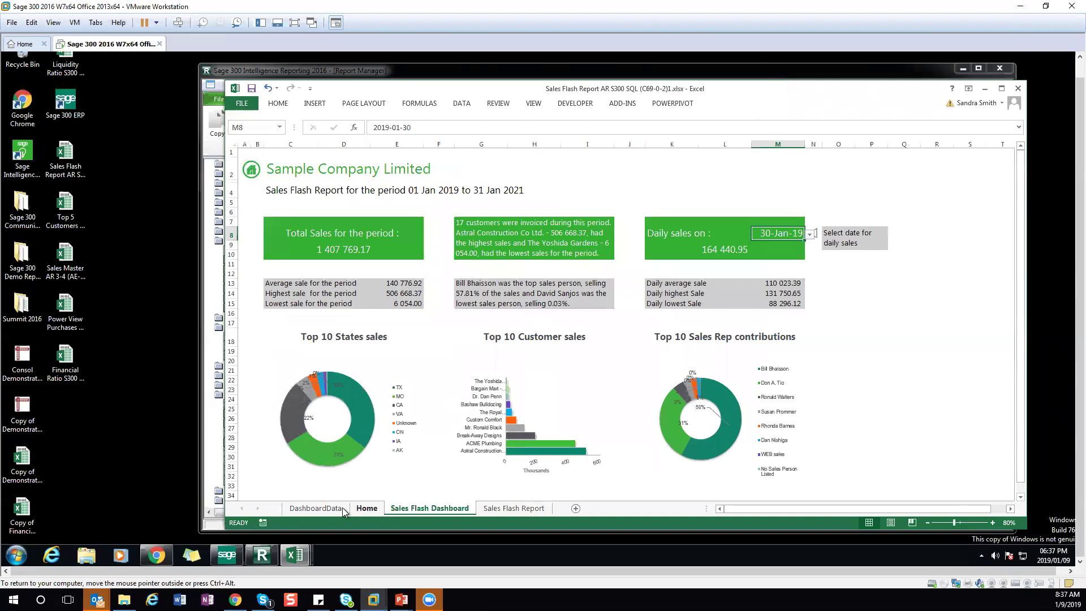
click(333, 509)
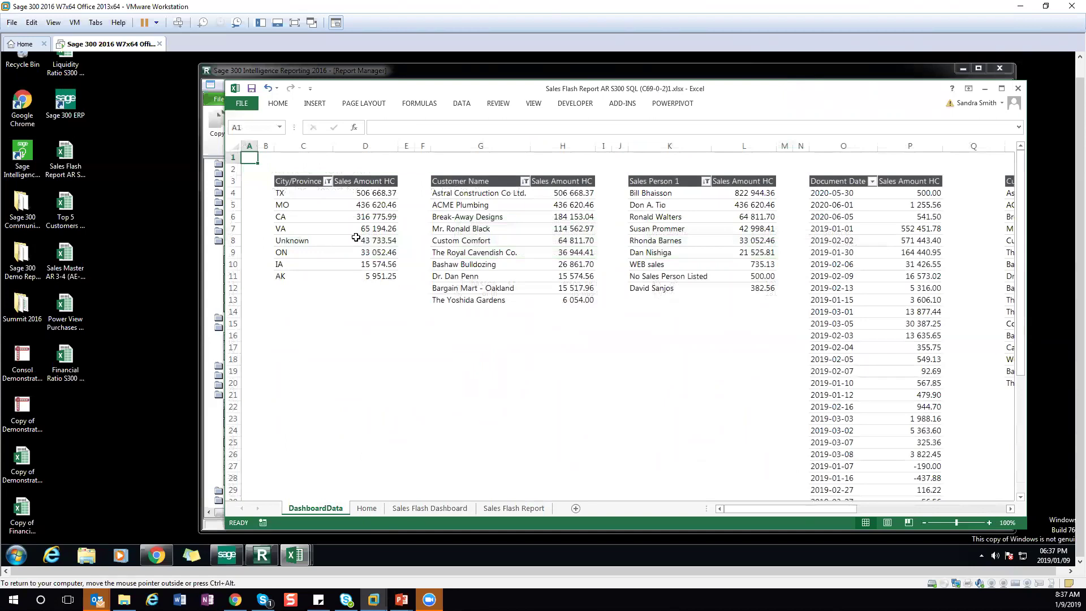
mouse_move(344, 228)
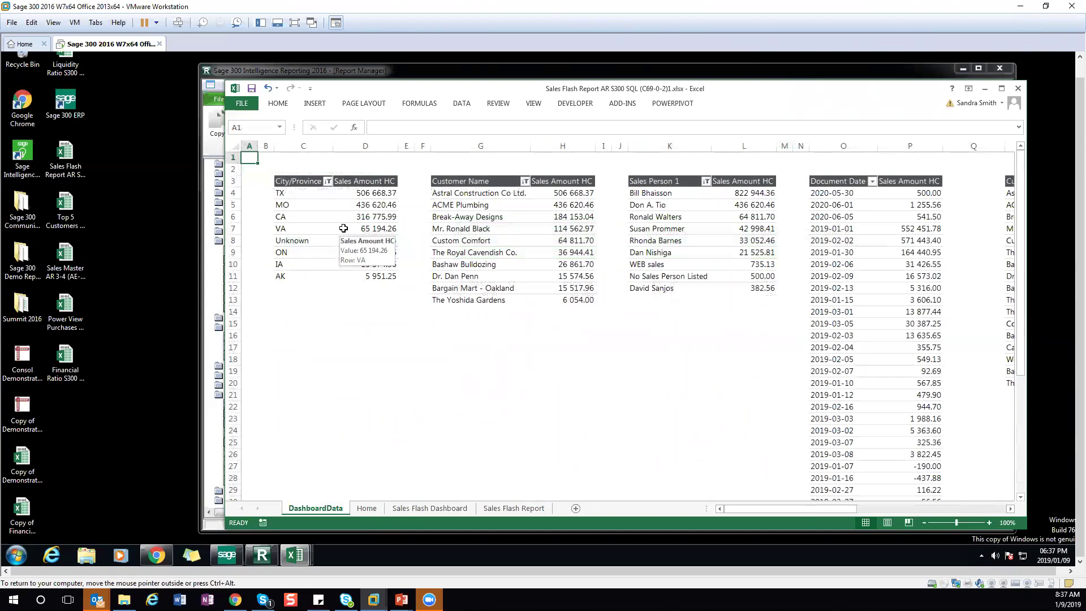
click(344, 228)
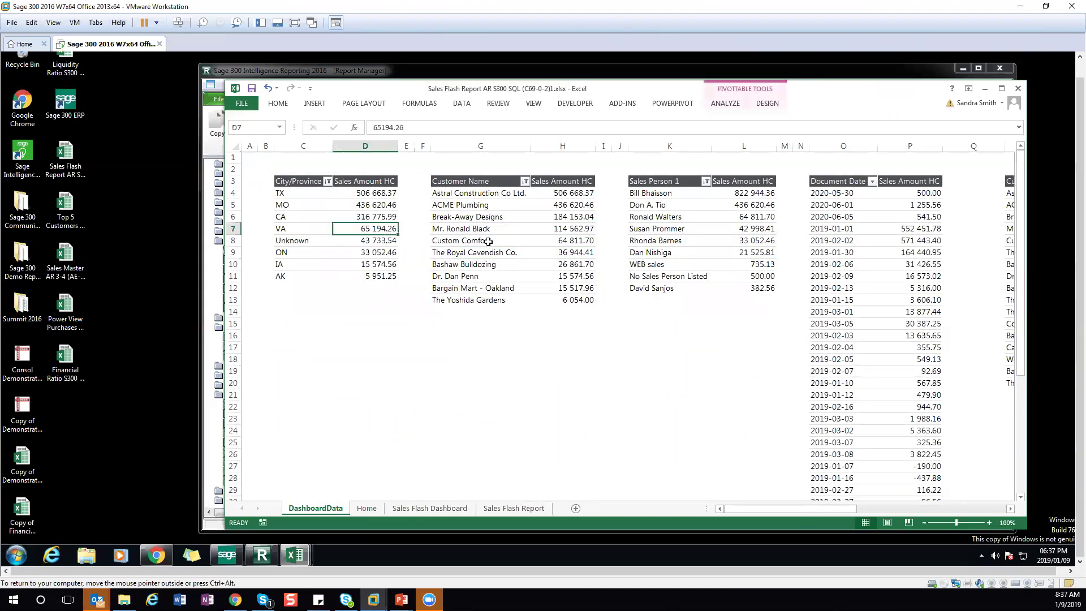
click(480, 241)
click(696, 234)
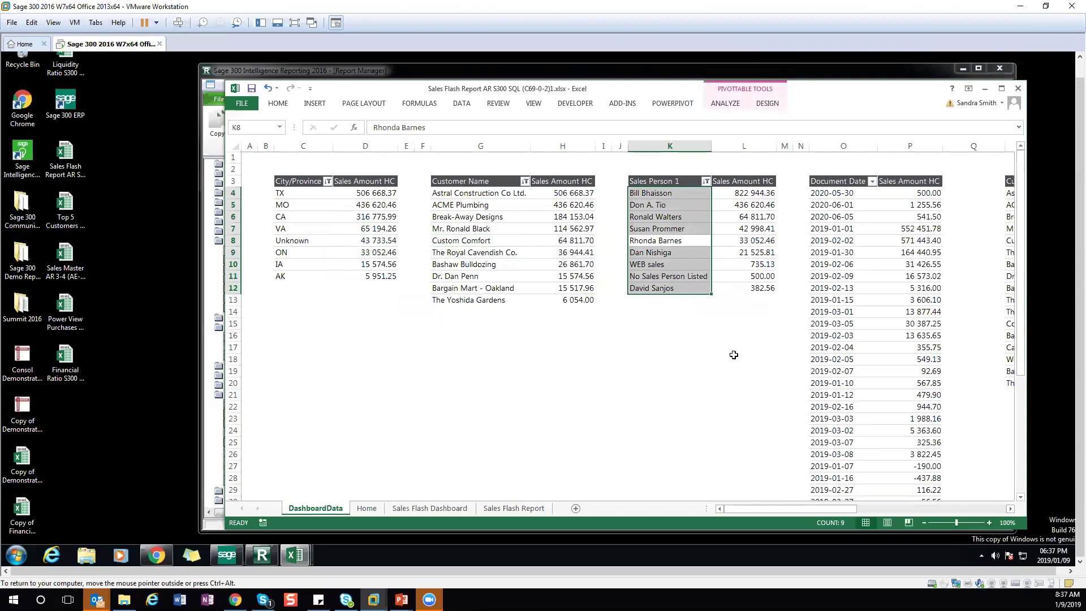
click(456, 508)
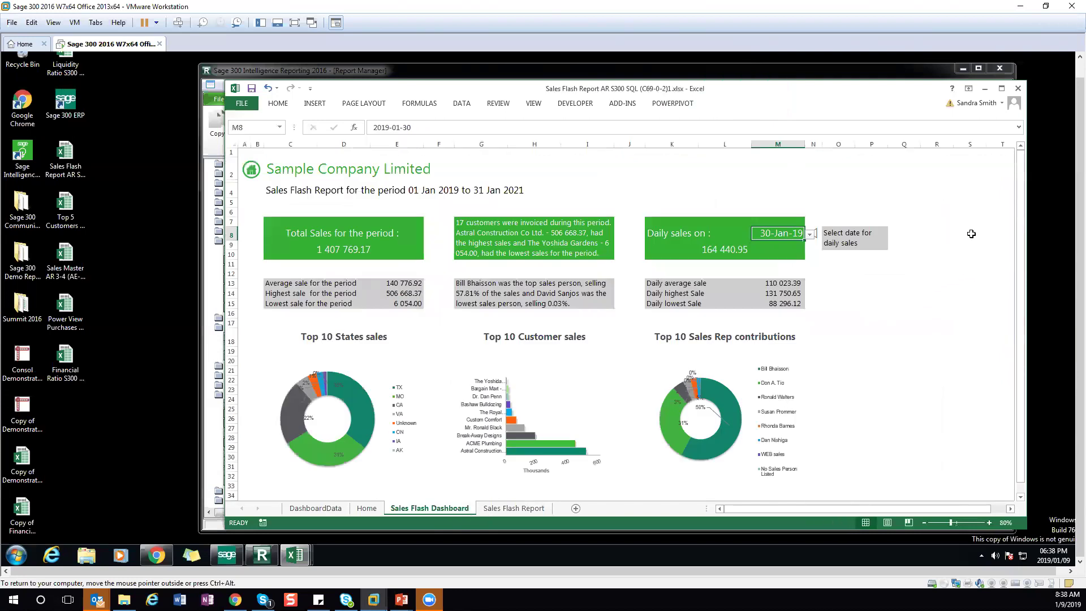
- Switch to the Liquidity Ratio workbook and review the Acid Test Ratio chart and its Year and Ratio Type slicers
click(984, 89)
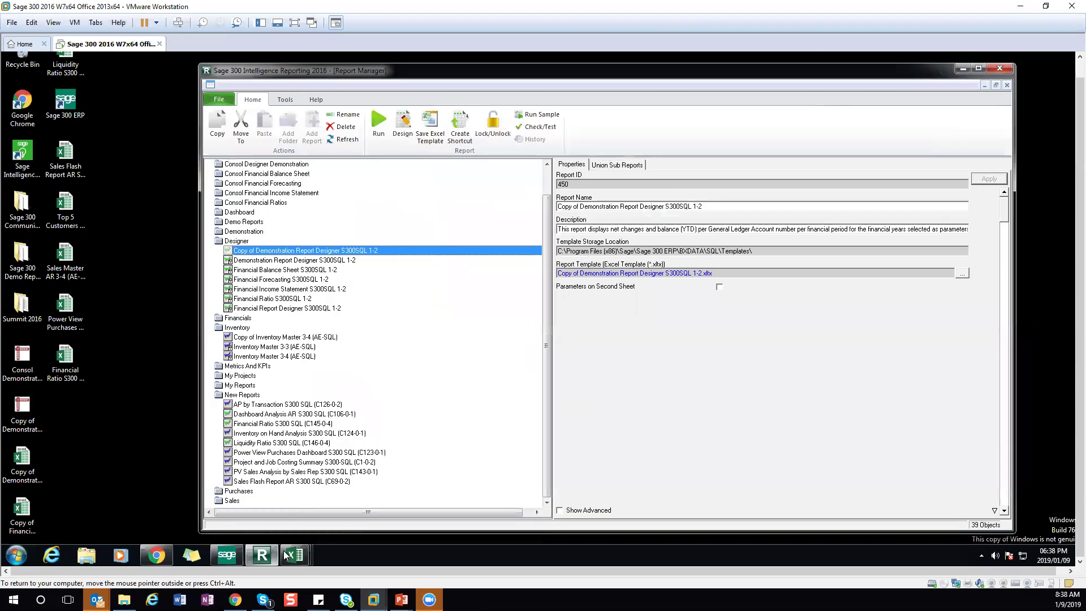
mouse_move(303, 558)
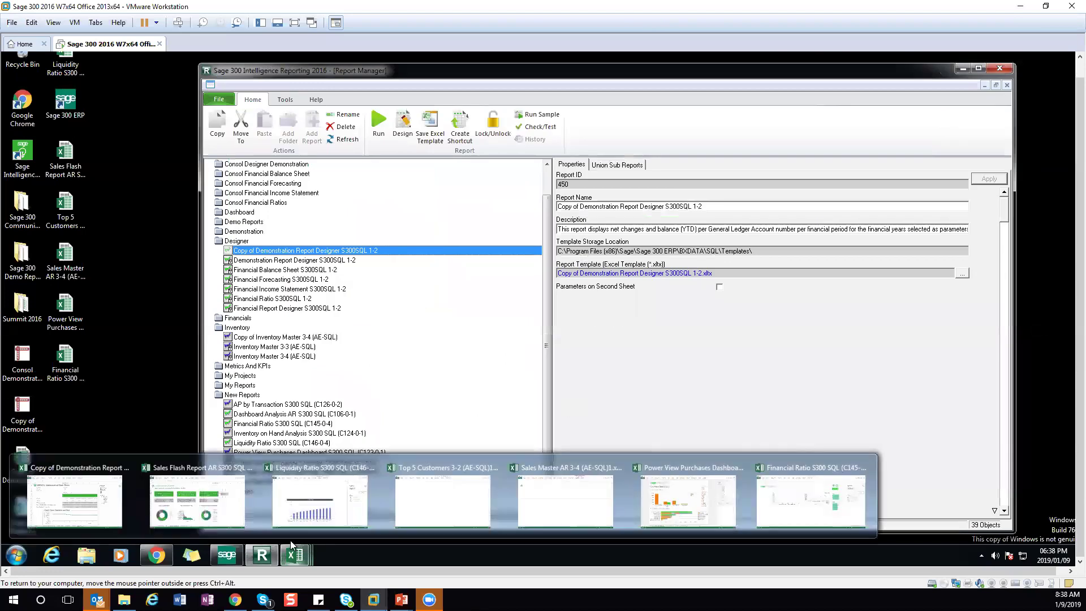
click(317, 517)
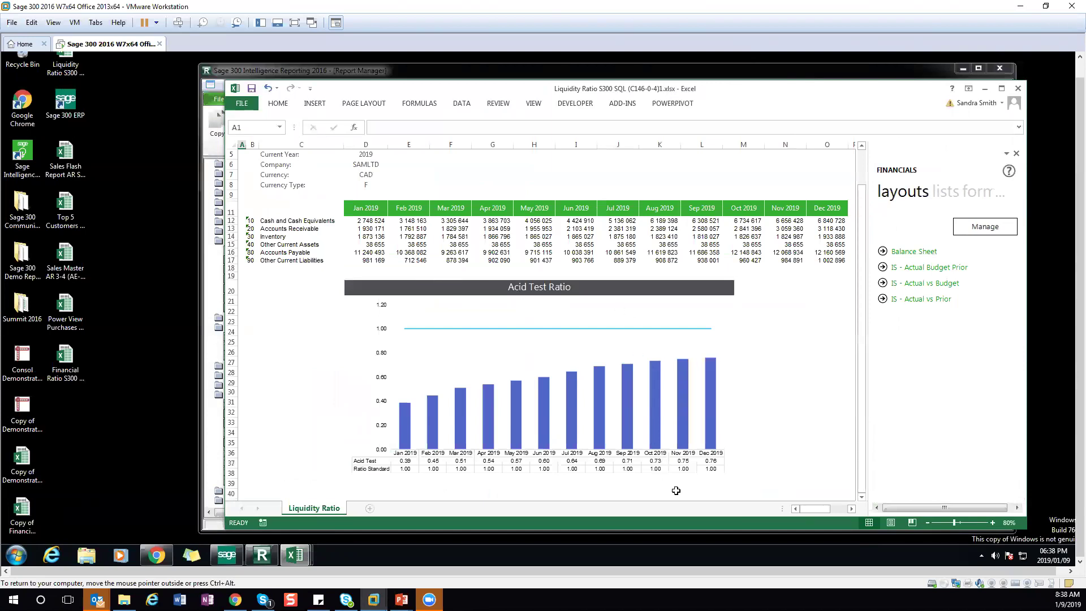
mouse_move(823, 511)
mouse_down()
mouse_move(836, 510)
mouse_move(821, 508)
mouse_up()
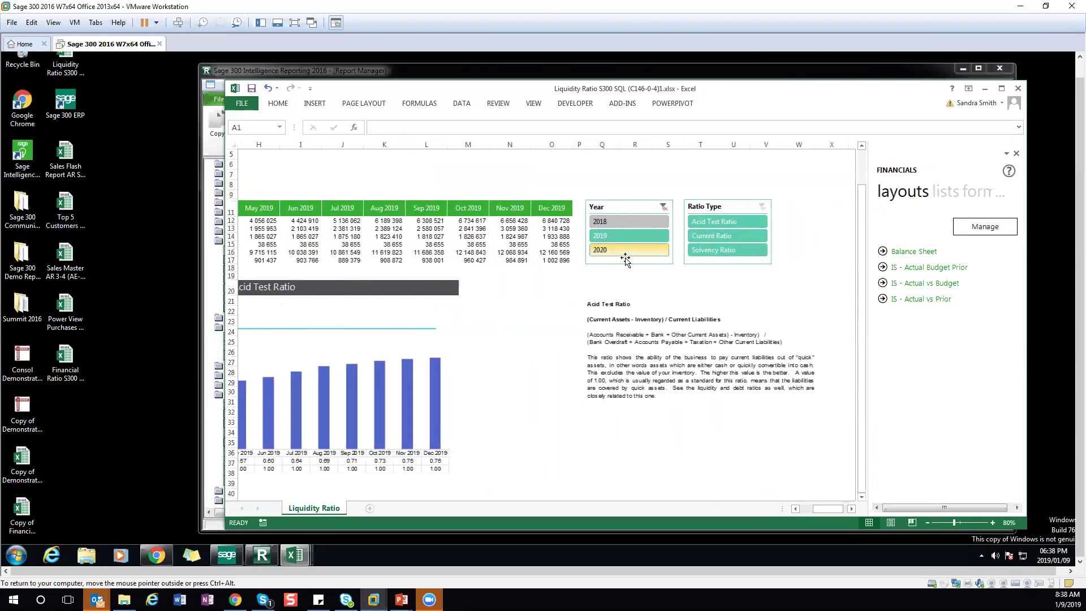
- Try to filter the liquidity ratio report to the year 2018
click(630, 222)
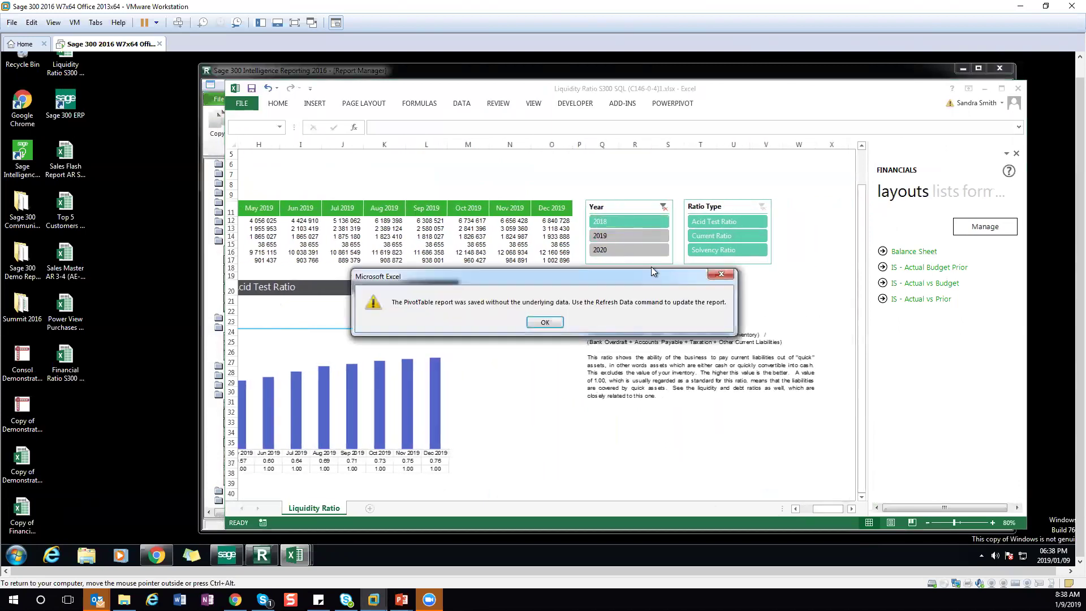
click(723, 276)
click(656, 234)
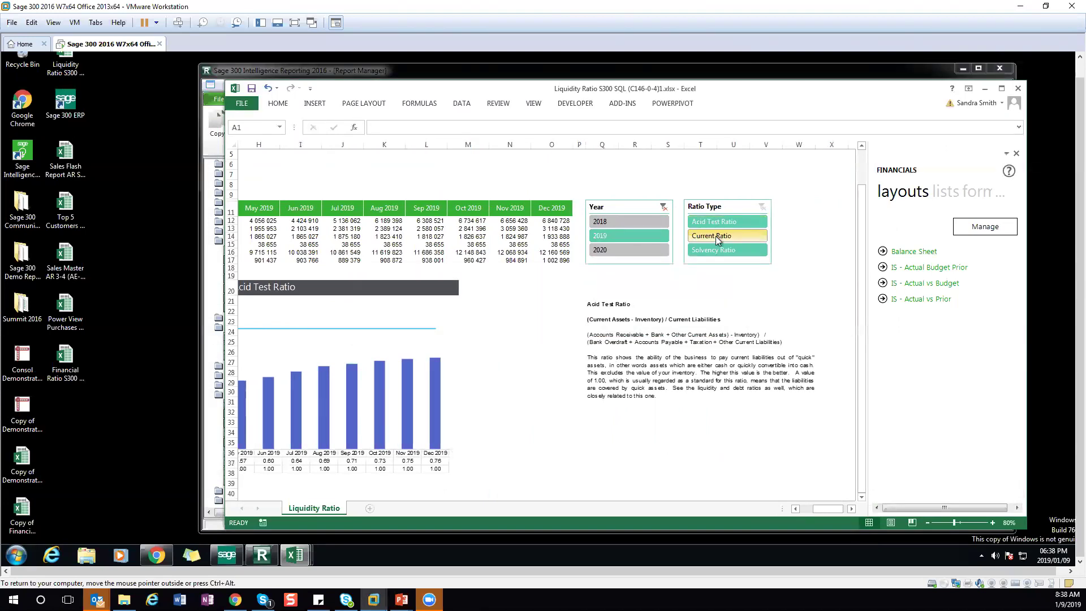
drag(830, 510, 809, 510)
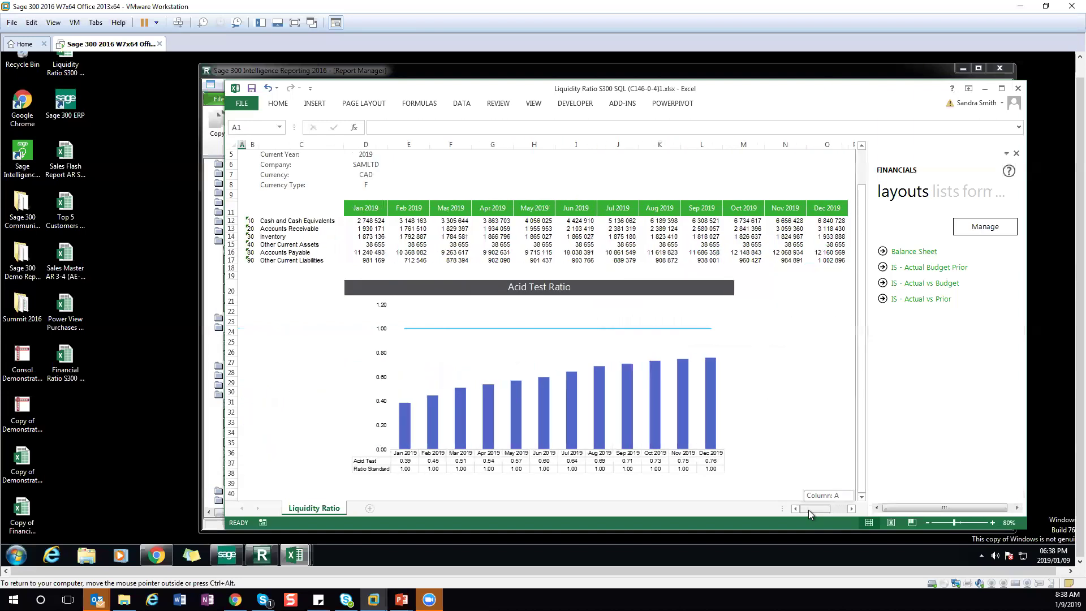
- Look through the list of hidden sheets in the Liquidity Ratio workbook without unhiding any
right_click(316, 510)
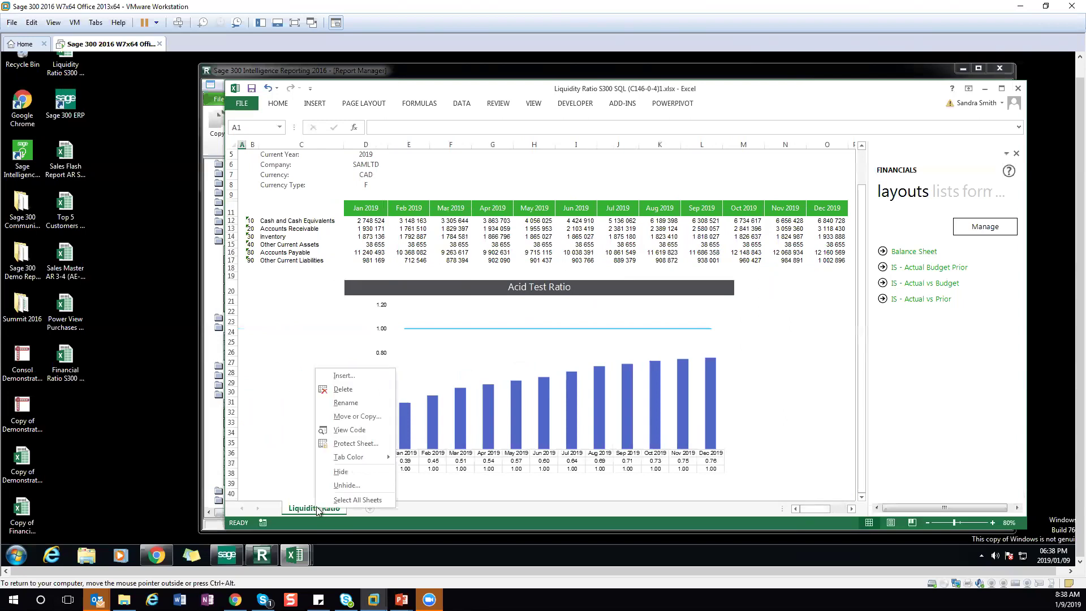
click(346, 485)
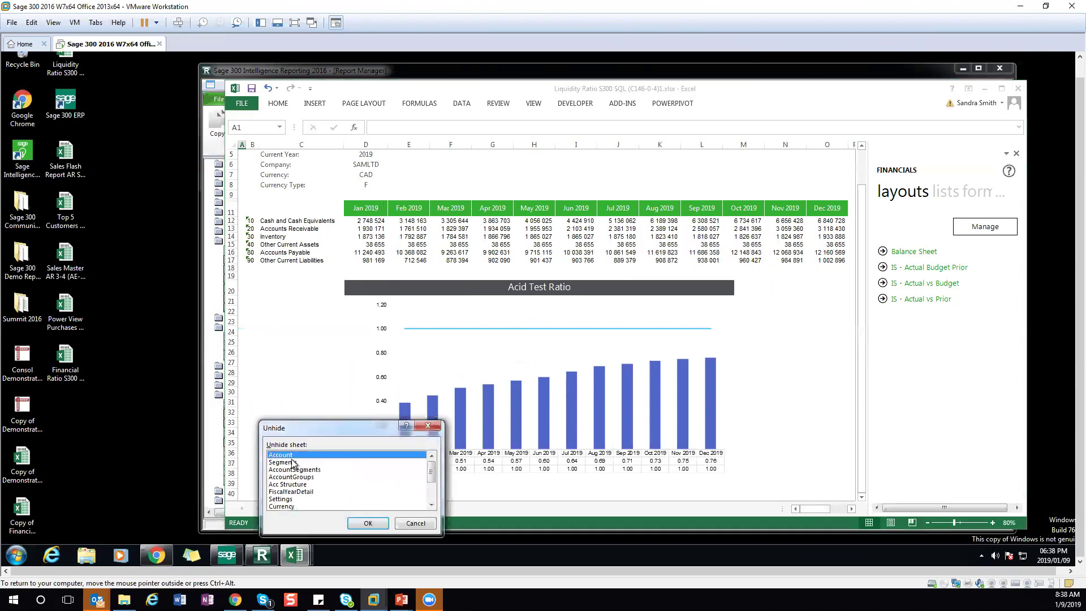
mouse_move(432, 479)
mouse_down()
mouse_move(432, 491)
mouse_move(433, 474)
mouse_up()
click(415, 523)
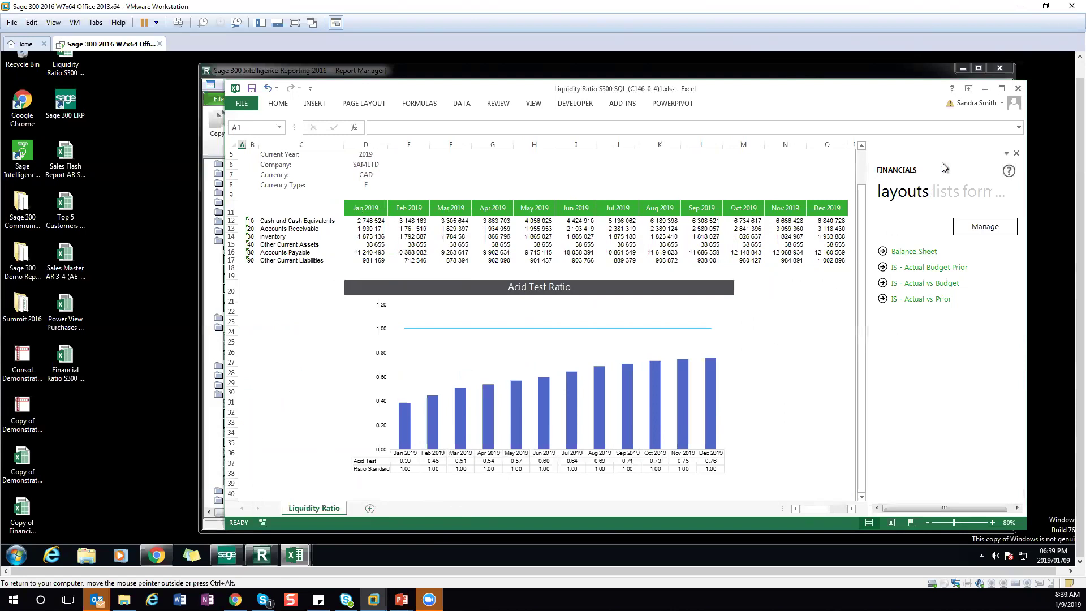
- Minimize the Liquidity Ratio workbook and switch to the Top 5 Customers workbook
click(985, 88)
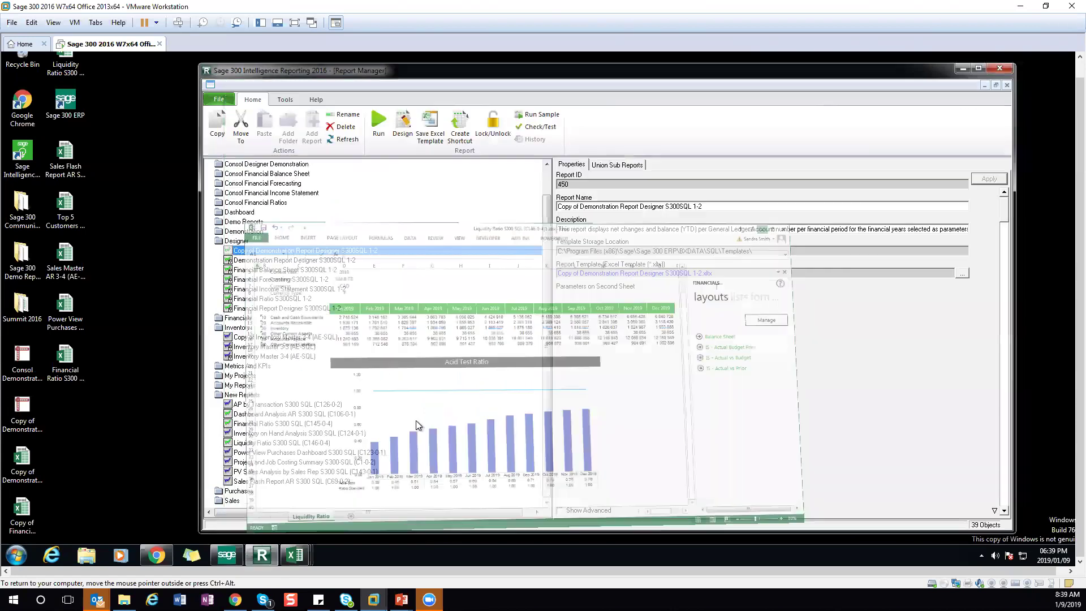
mouse_move(295, 556)
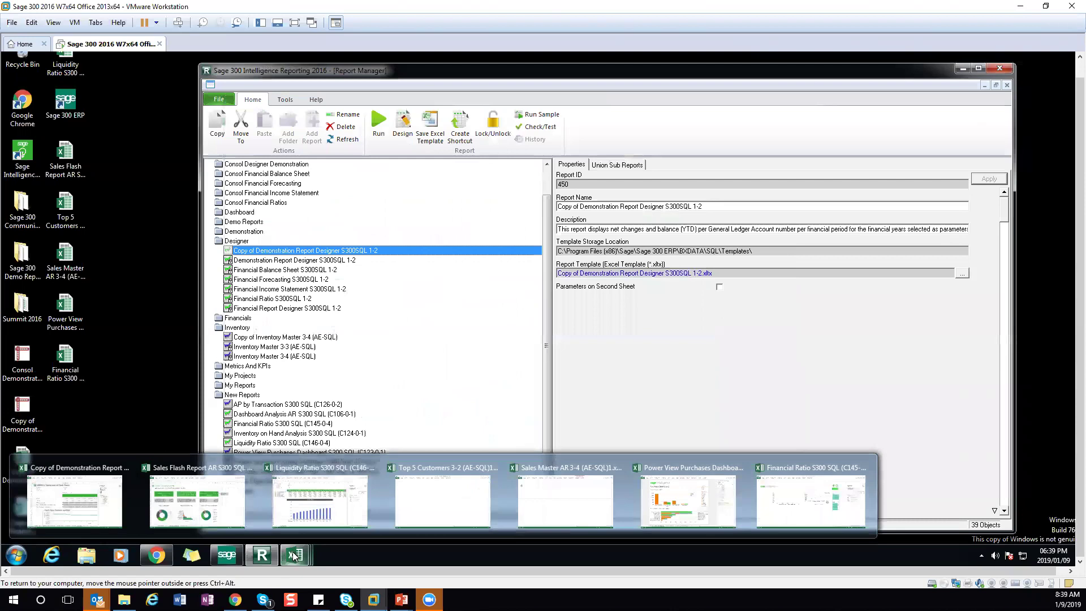
mouse_move(372, 530)
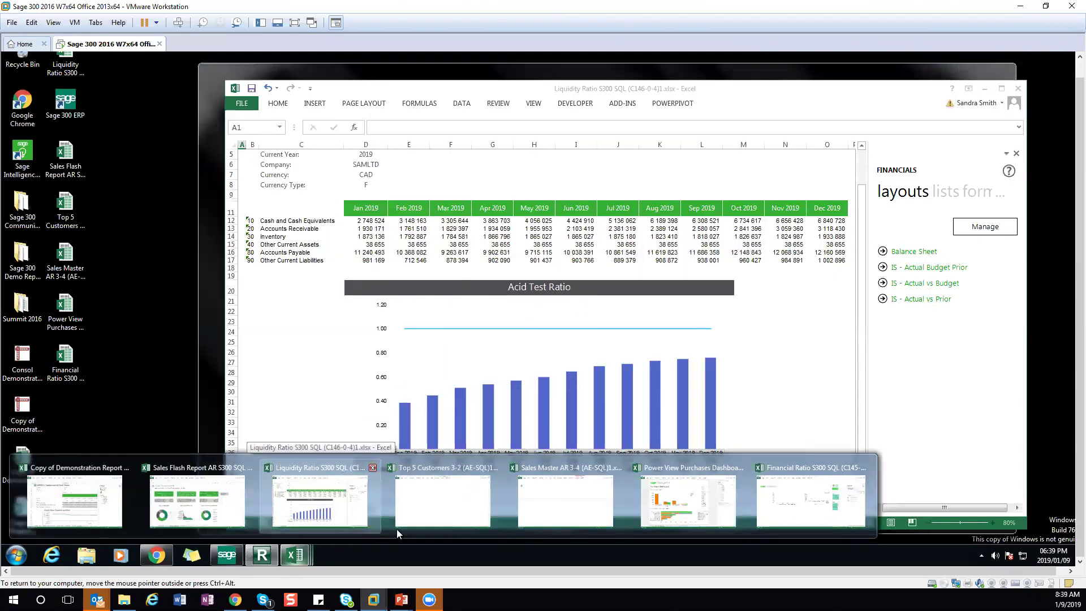
click(422, 521)
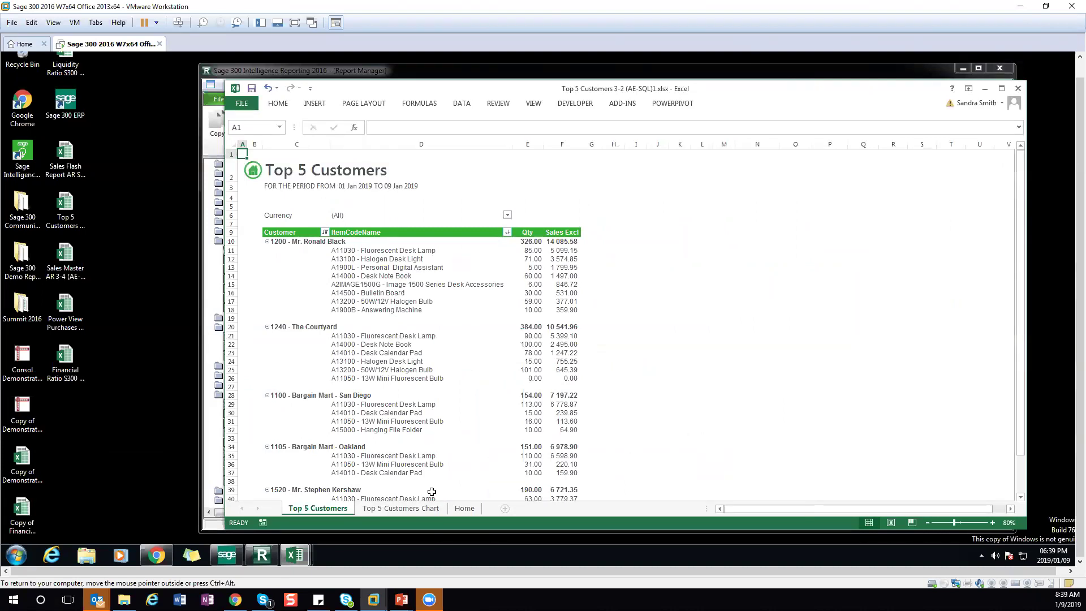
- View the Top 5 Customers Chart sheet, minimize that workbook and switch to the Sales Master AR workbook
click(425, 508)
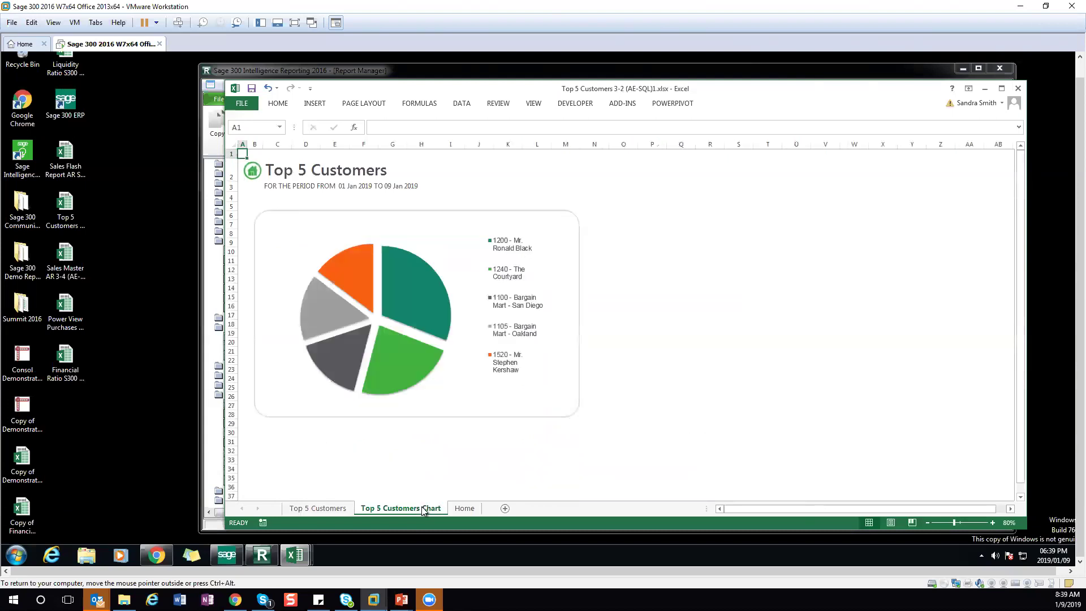
click(986, 88)
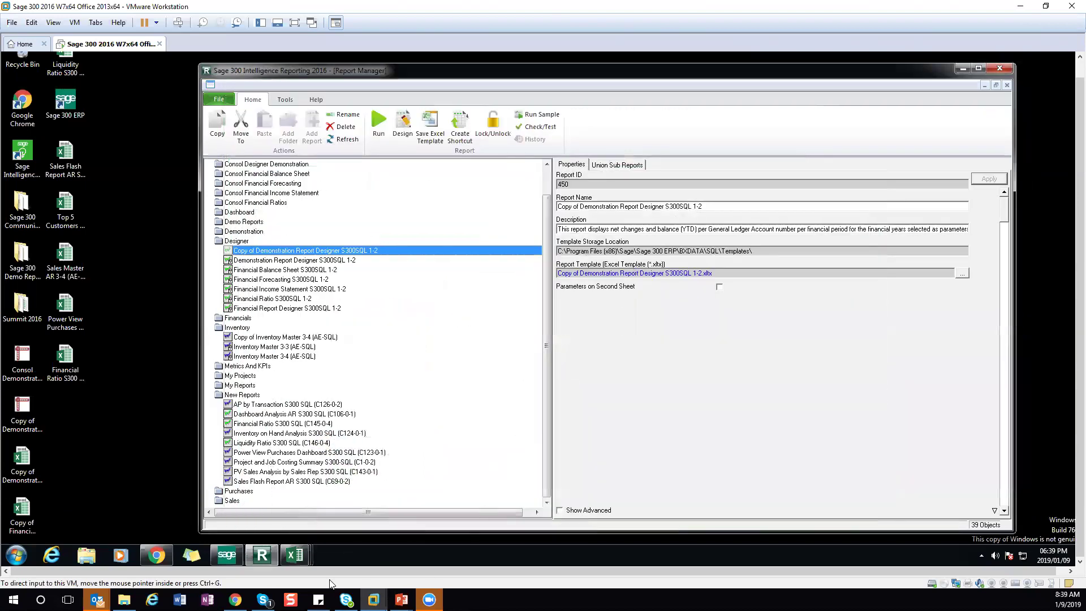
mouse_move(292, 560)
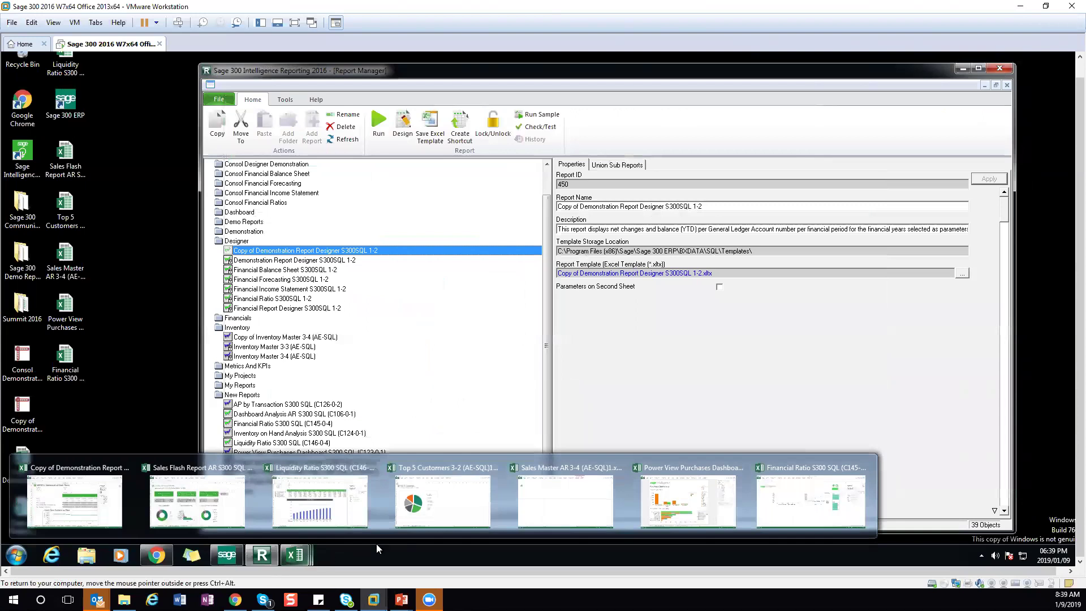
click(569, 505)
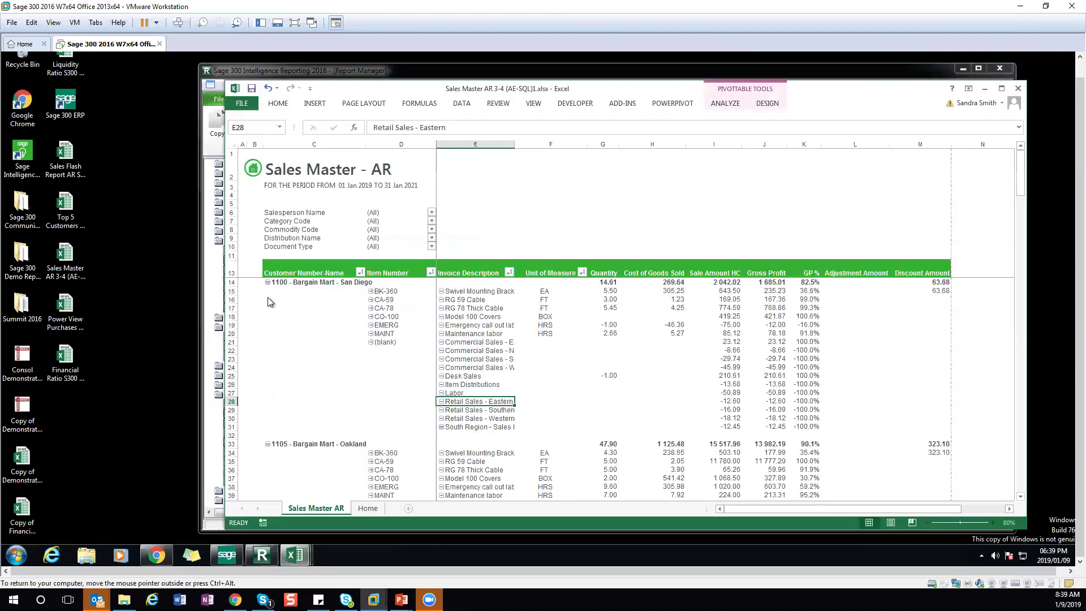
- Widen the Sales Master AR workbook window and show the PivotTable field list for its report
drag(222, 293, 172, 294)
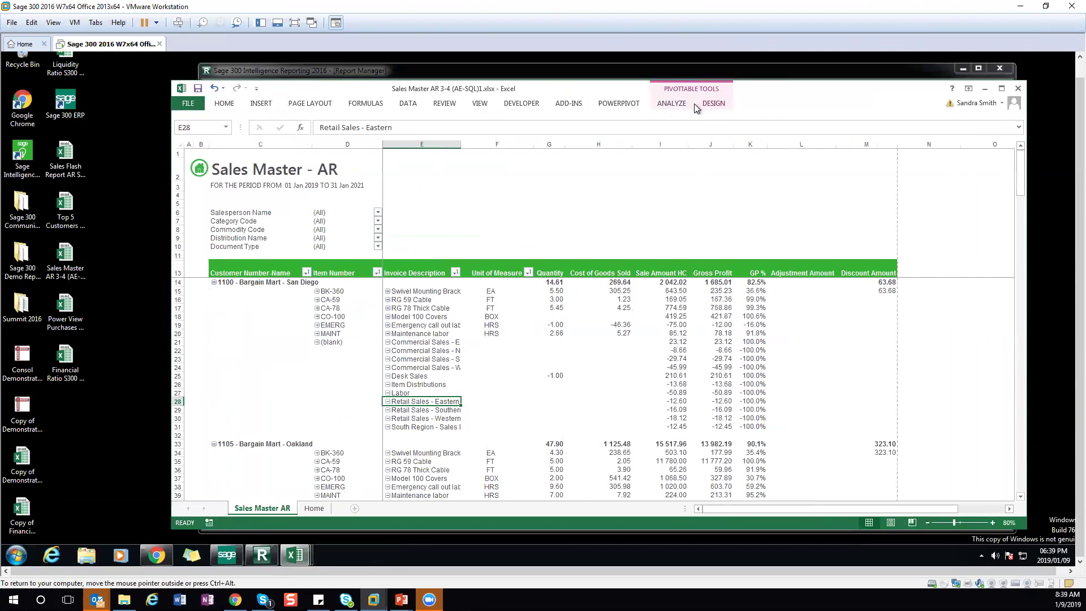
click(645, 359)
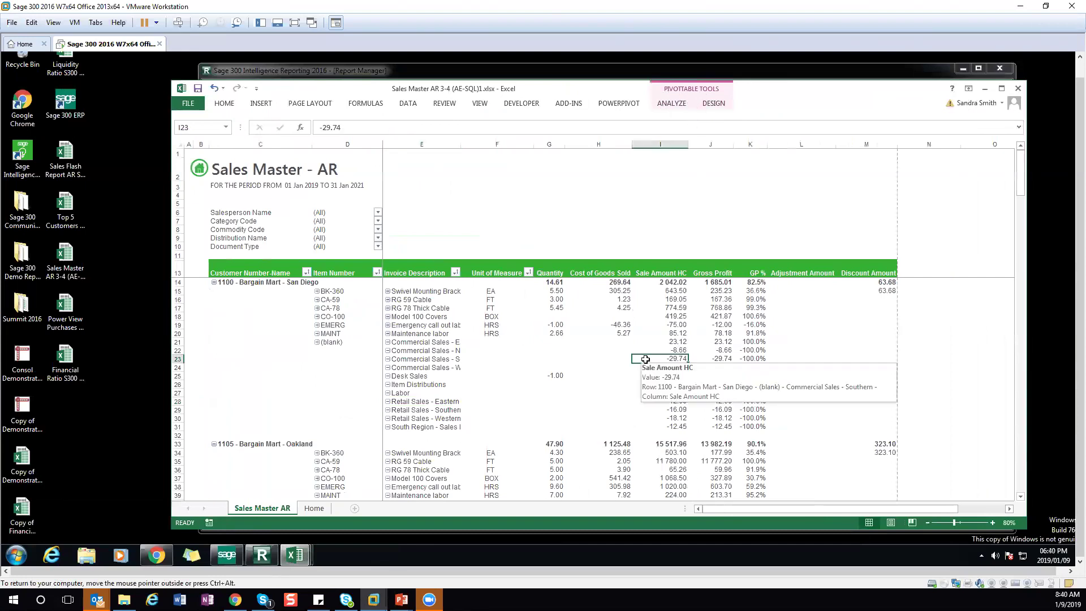
click(672, 104)
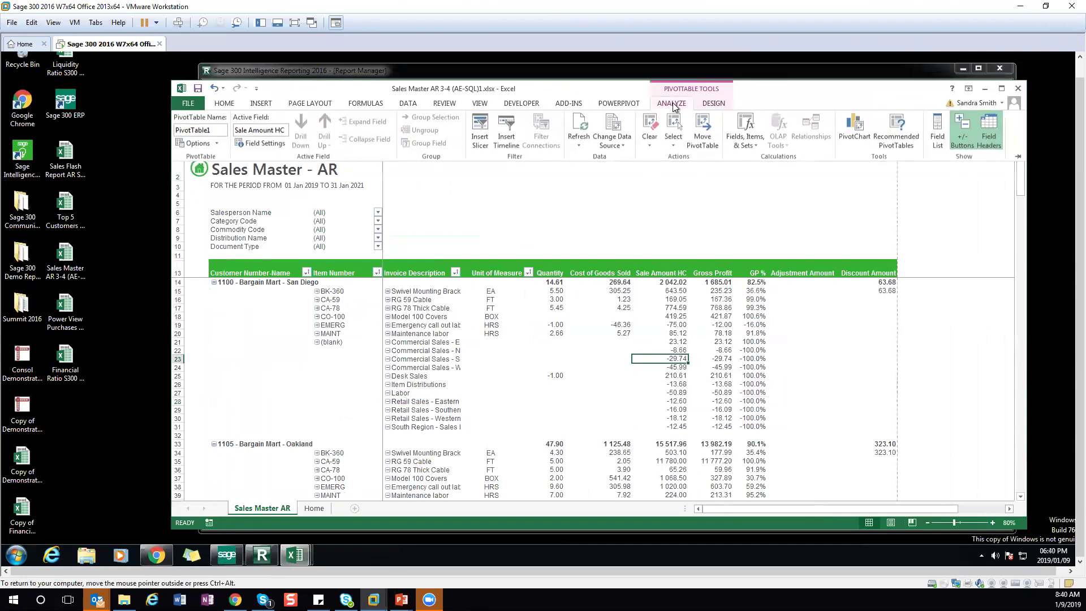
click(931, 128)
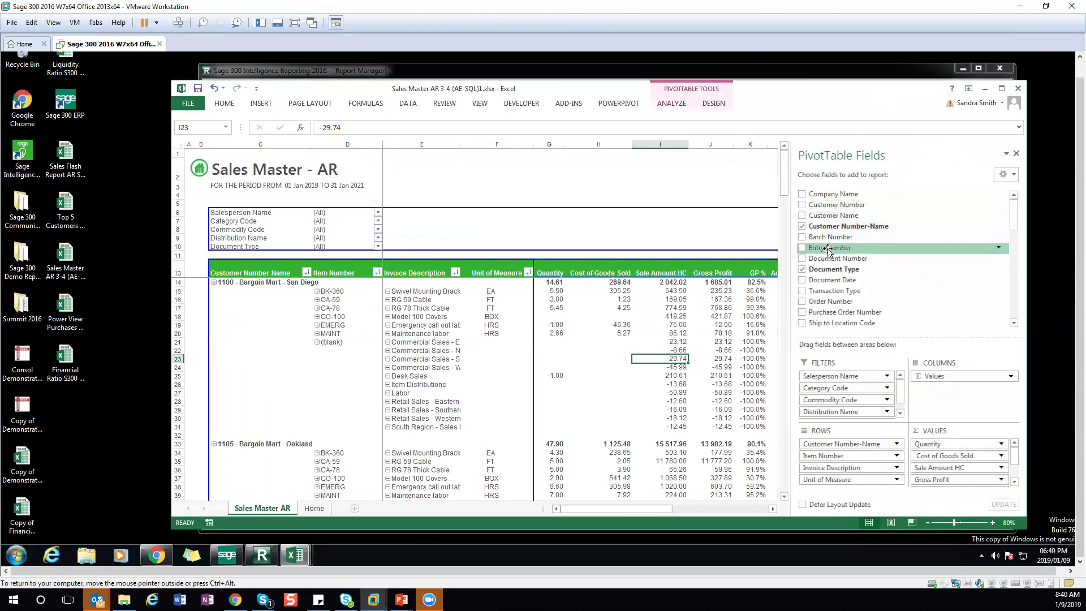
- Try adding the Transaction Type field to the Sales Master PivotTable, undo the addition and select a cell outside the table
click(803, 292)
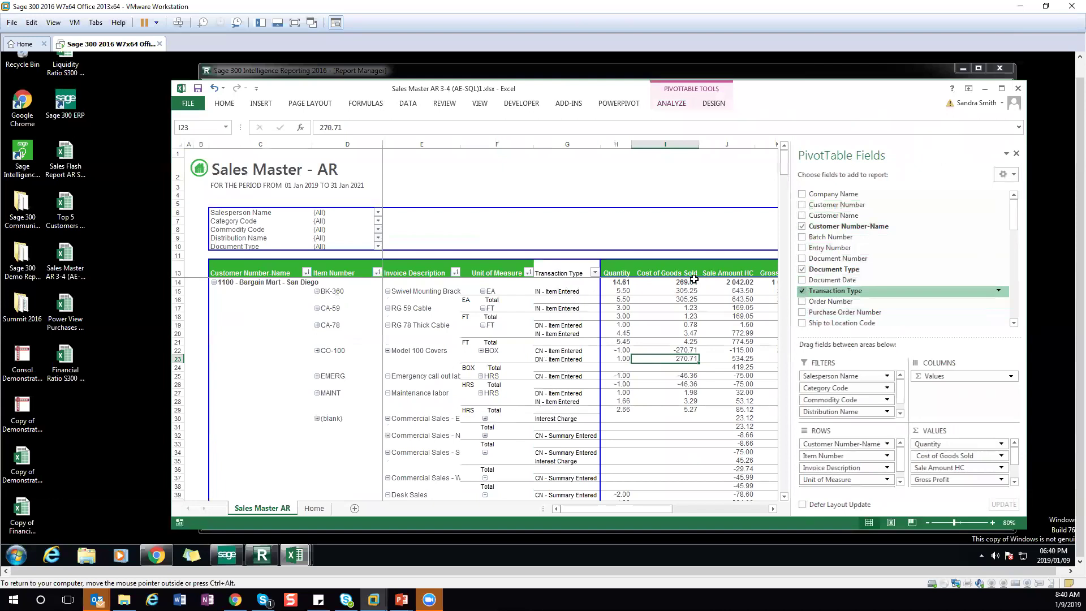
key(ctrl+z)
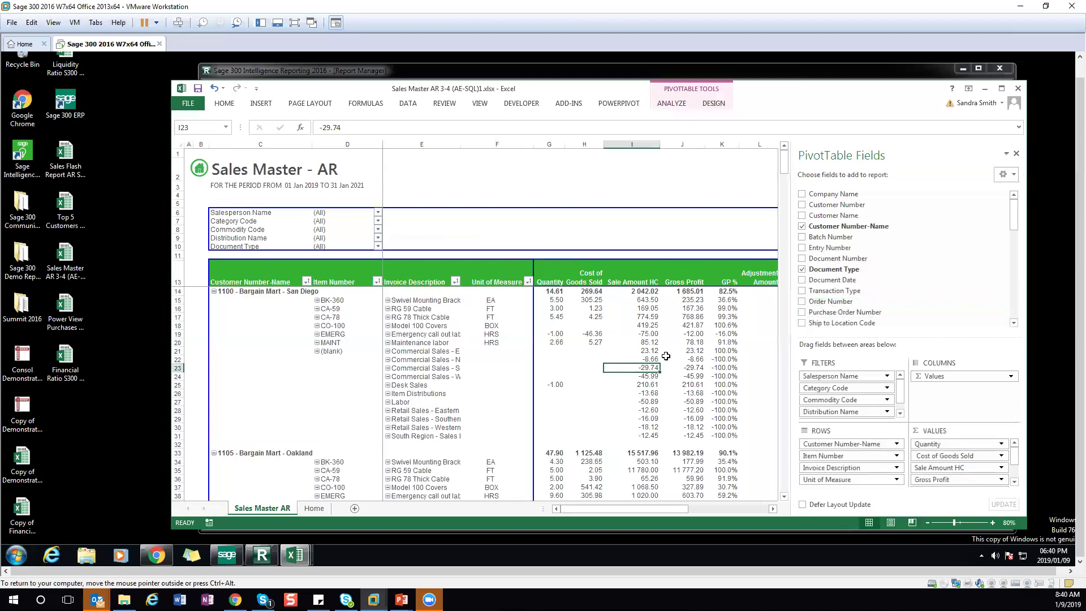
mouse_move(675, 359)
click(640, 184)
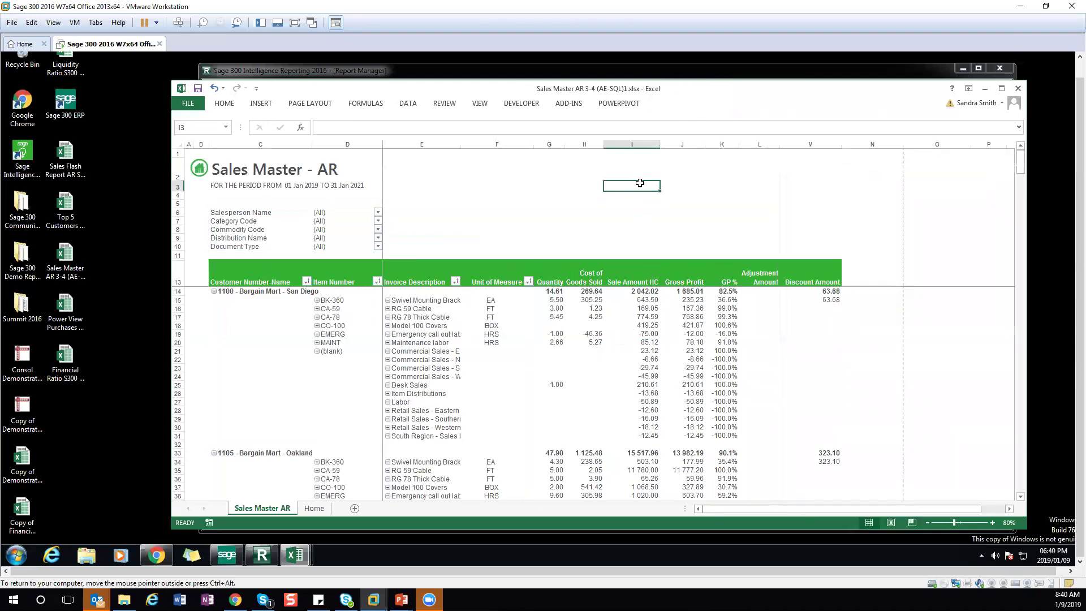
- Switch to the Power View Purchases Dashboard workbook and review its dashboard, Purchases by Period and Purchases by Country and City sheets
click(985, 89)
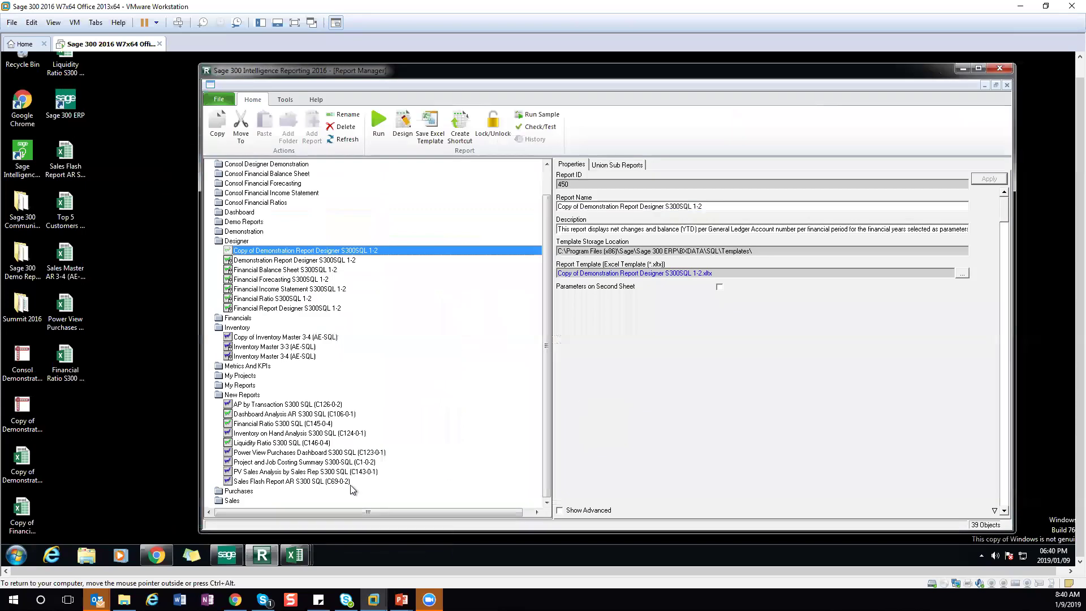
mouse_move(294, 555)
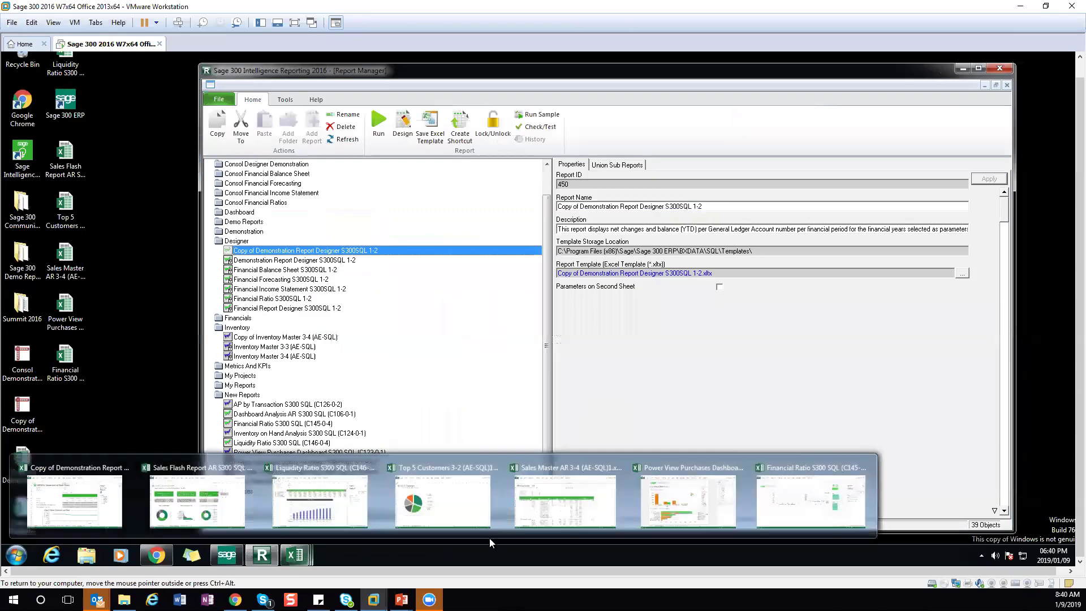
click(692, 523)
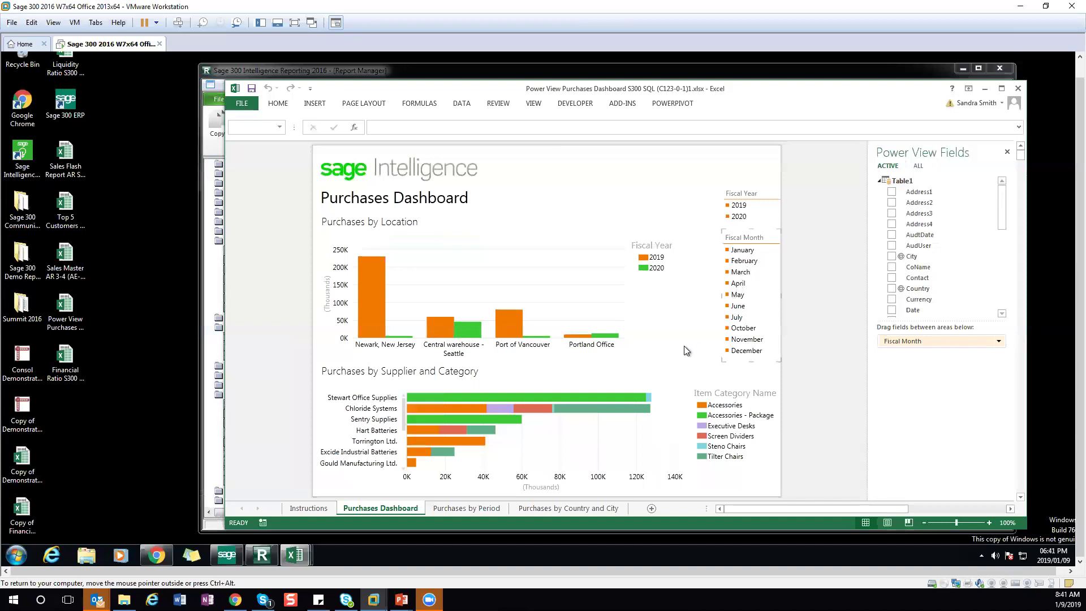
click(480, 508)
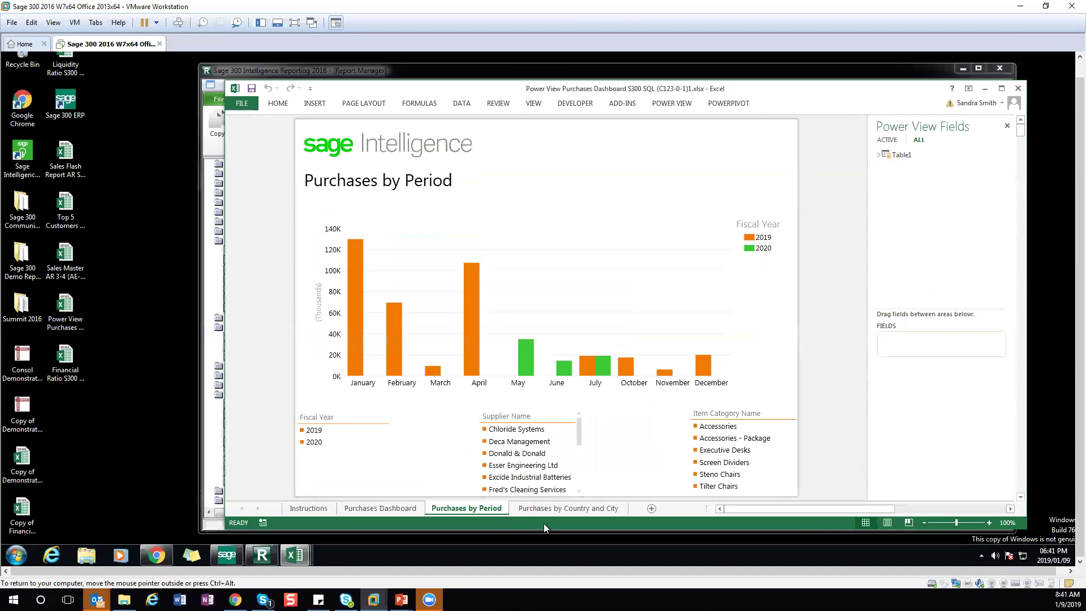
click(571, 511)
click(571, 511)
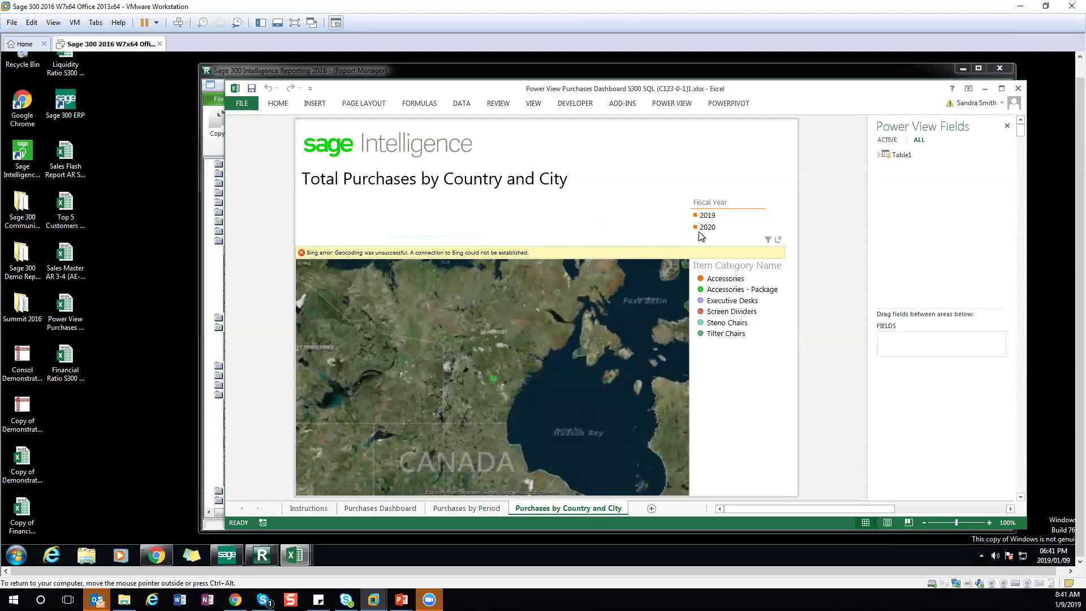
- Minimize the Power View Purchases Dashboard workbook and switch to the Financial Ratio workbook
click(984, 91)
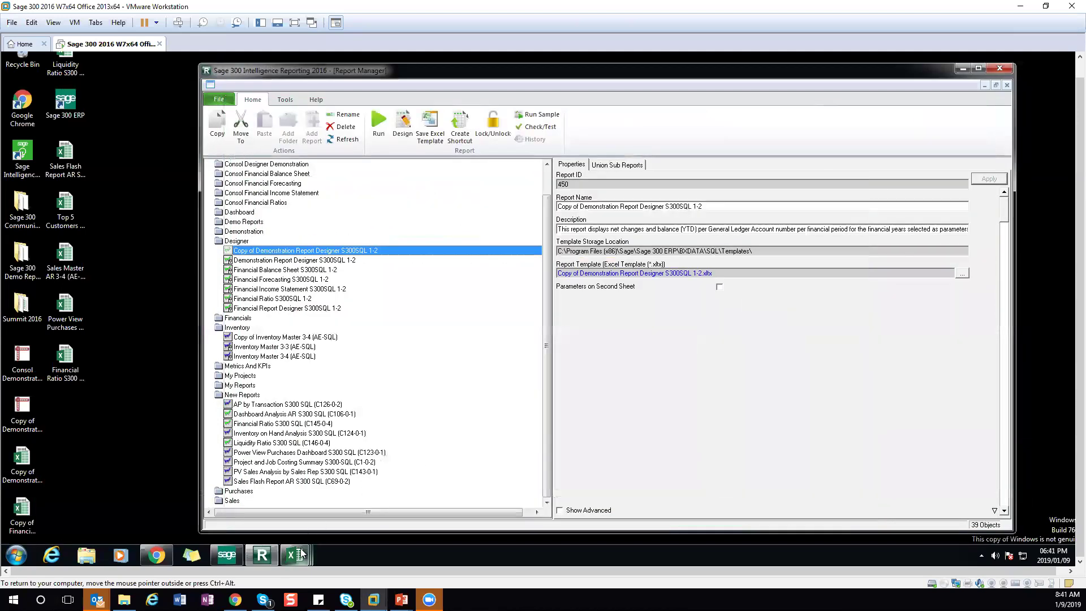
mouse_move(301, 554)
click(820, 523)
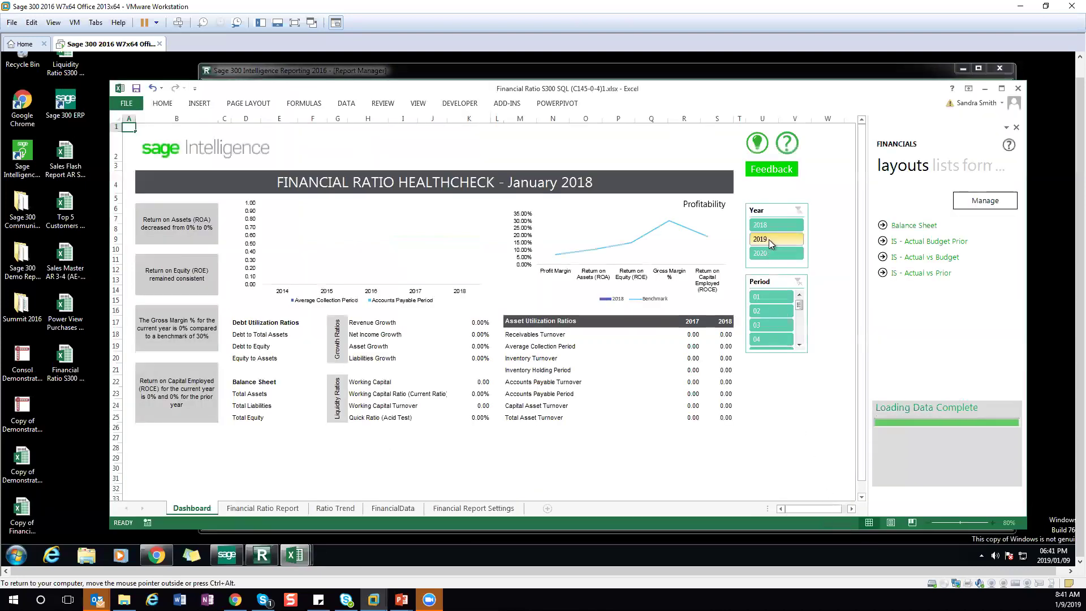
- Filter the financial ratio dashboard to the year 2019, change the year to 2020, dismiss the error notice and filter to period 01
click(769, 239)
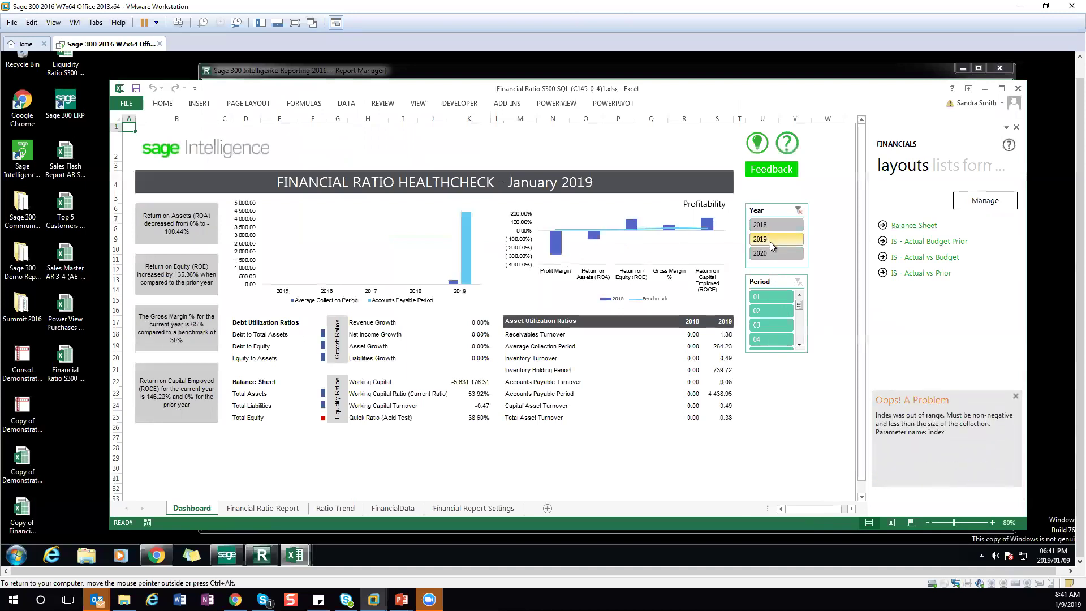
click(779, 252)
click(1017, 398)
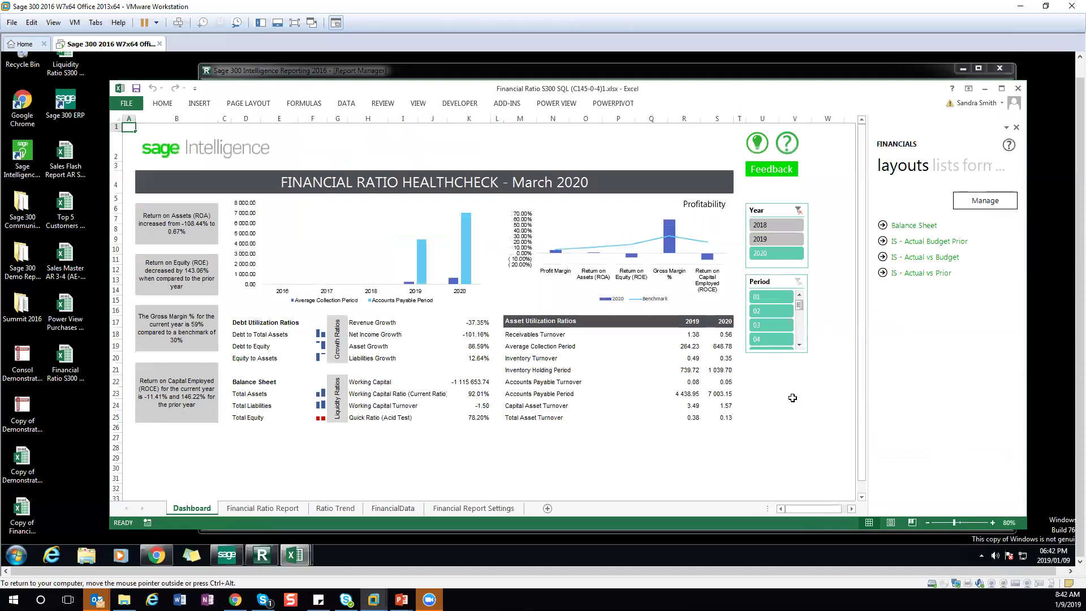
click(758, 298)
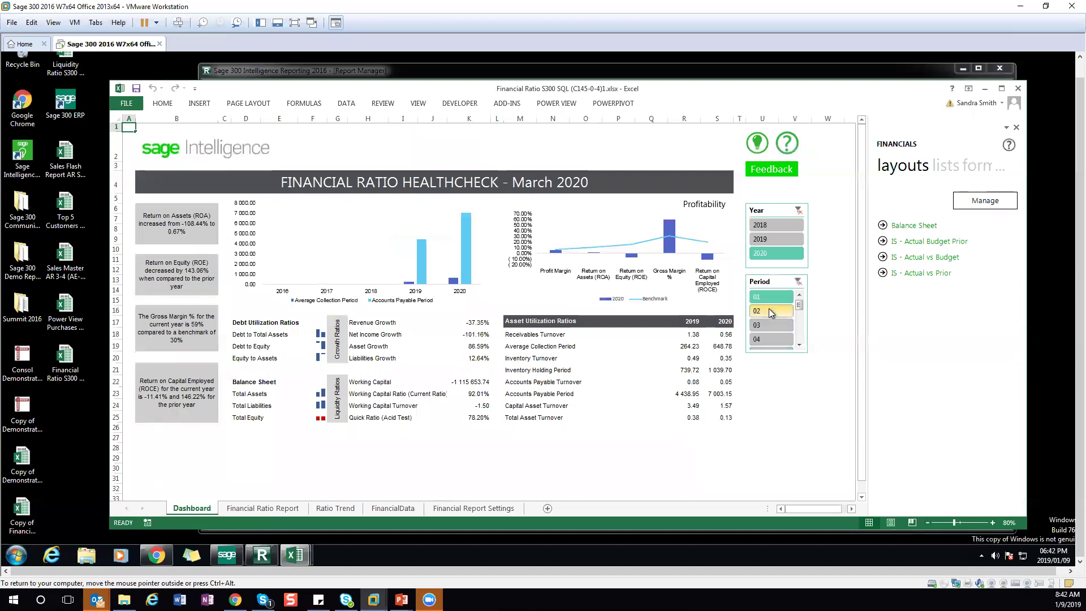
- Review the Financial Ratio Report, Ratio Trend, FinancialData and Financial Report Settings sheets, then return to the Financial Ratio Report
click(260, 510)
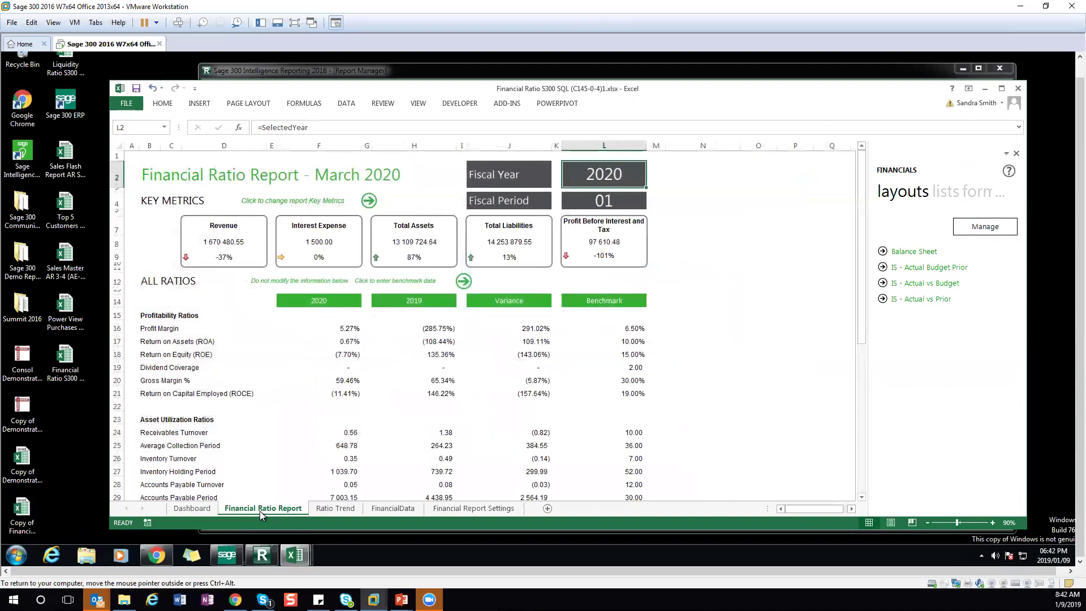
click(320, 509)
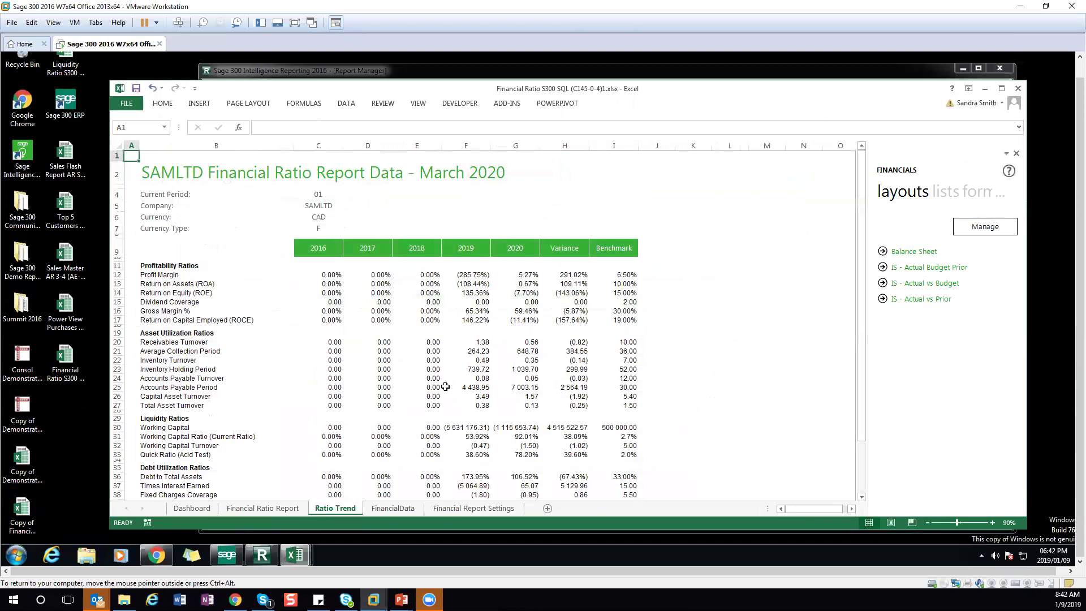
scroll(446, 387, down, 2)
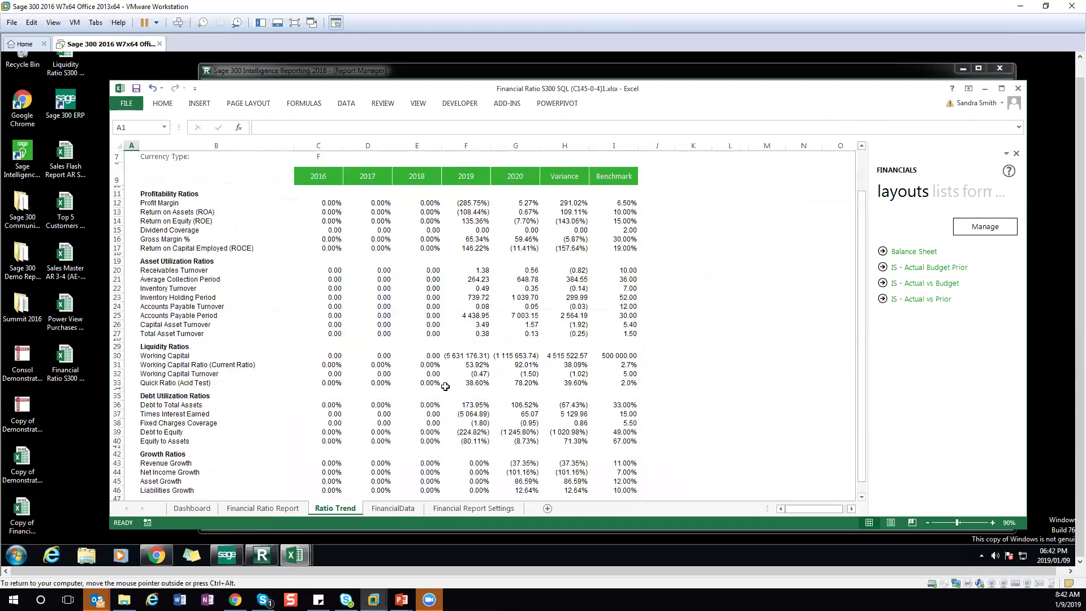
click(407, 512)
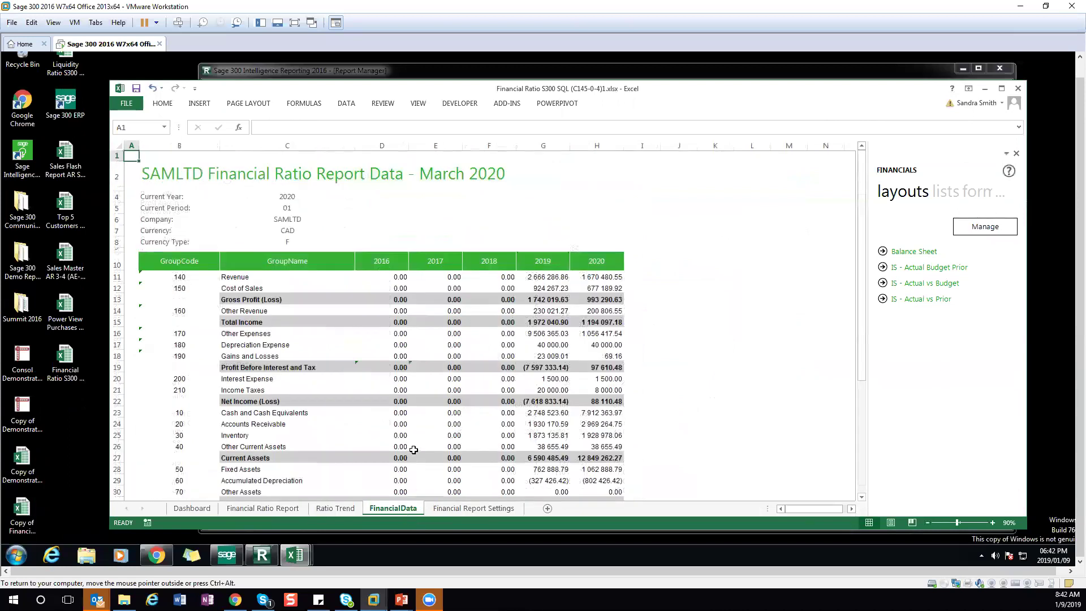
click(459, 511)
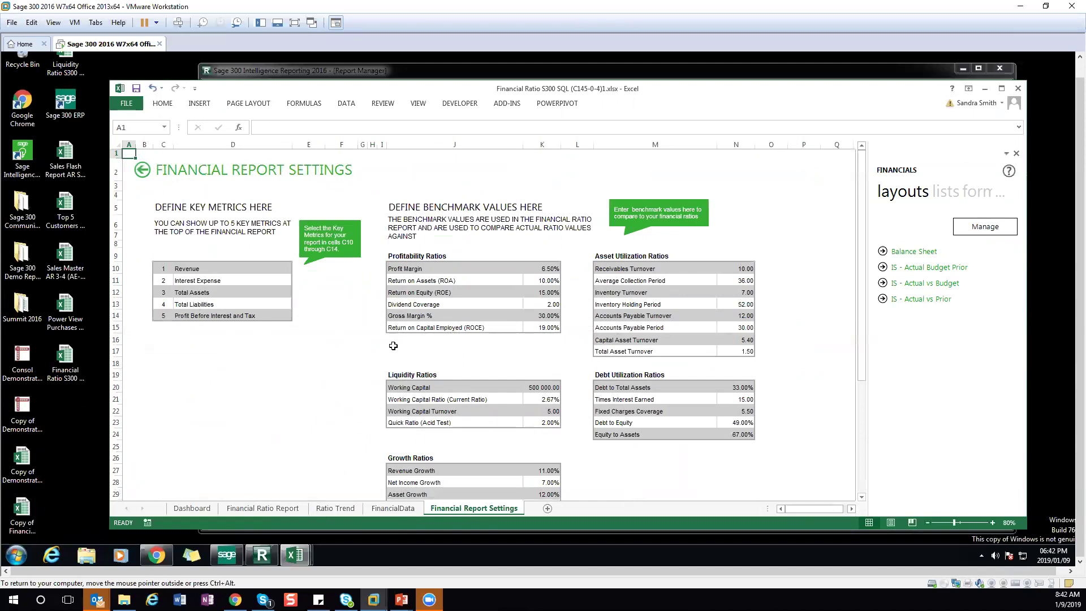
scroll(393, 345, down, 2)
scroll(393, 346, up, 2)
click(287, 508)
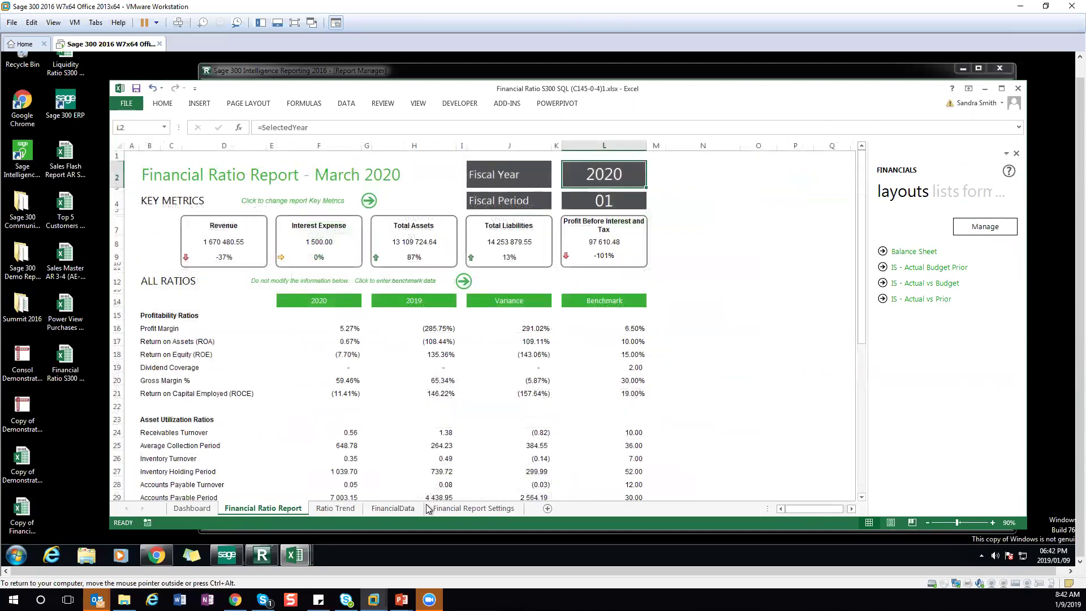
- Minimize the Financial Ratio workbook and collapse the Designer, Inventory and New Reports folders in Report Manager
click(983, 89)
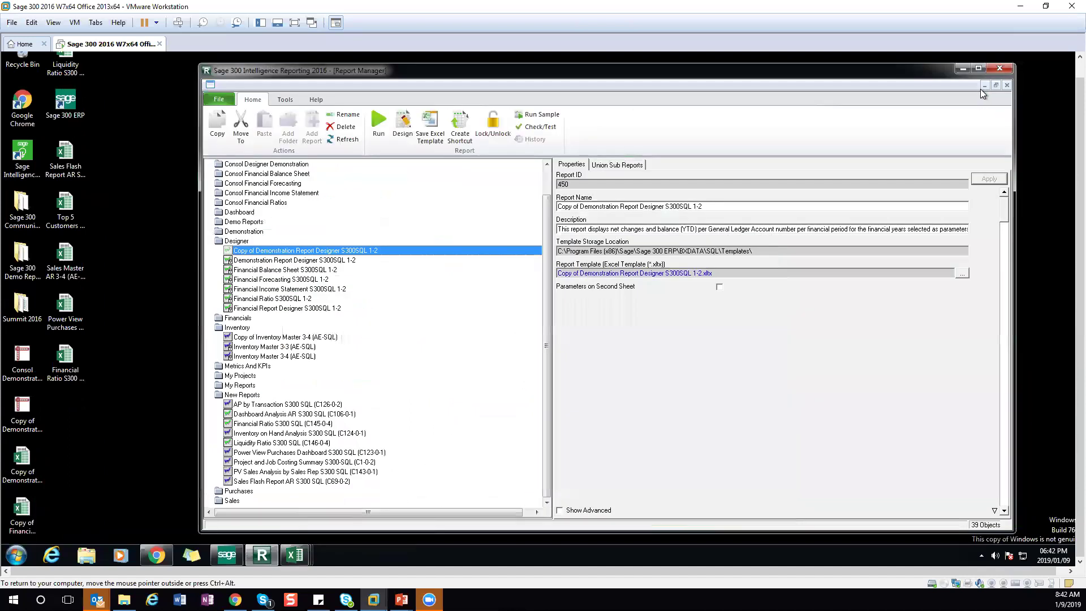
double_click(247, 243)
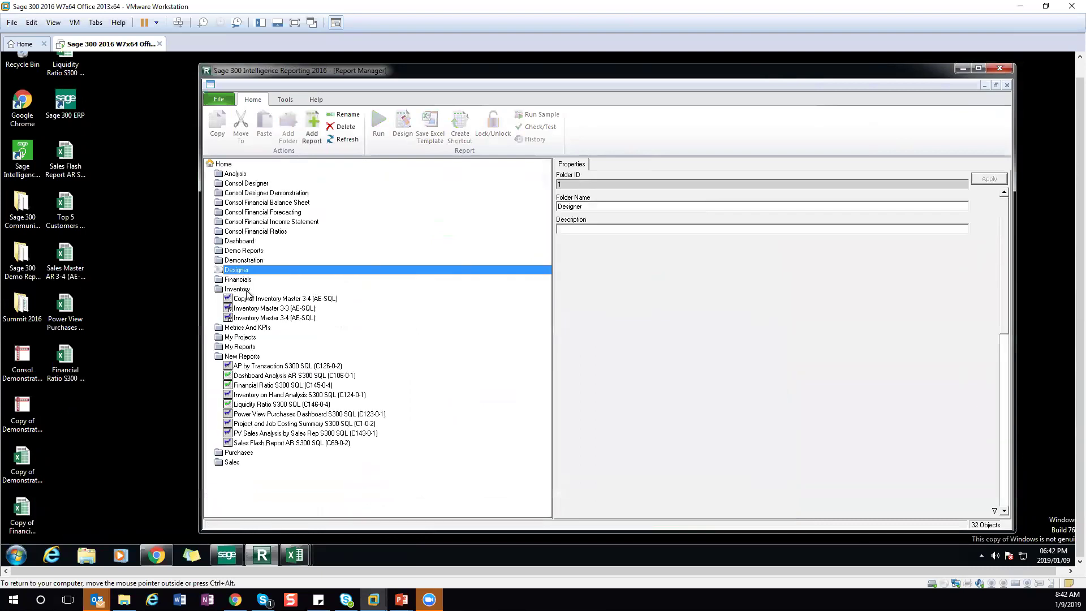
double_click(247, 290)
double_click(249, 328)
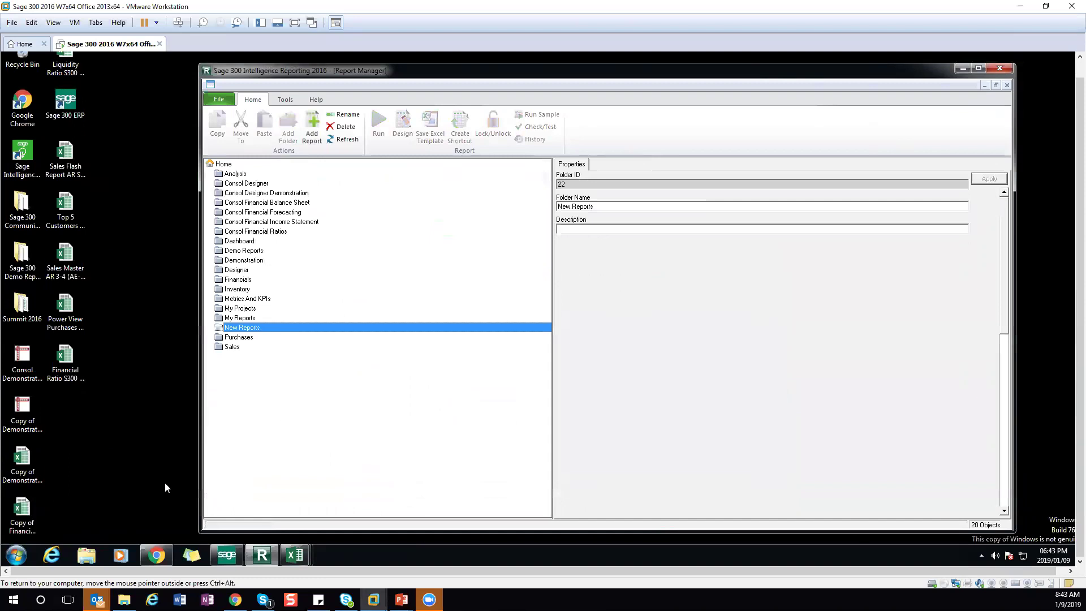
- Switch to the Sage Intelligence website in Chrome, then reposition and enlarge the browser window
click(154, 556)
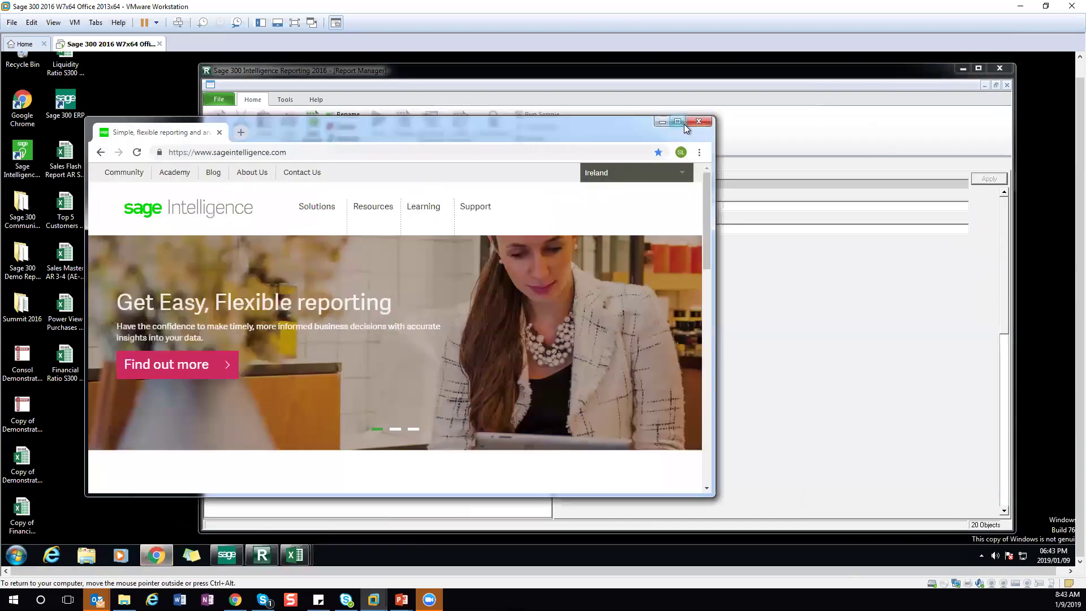
drag(453, 129, 503, 75)
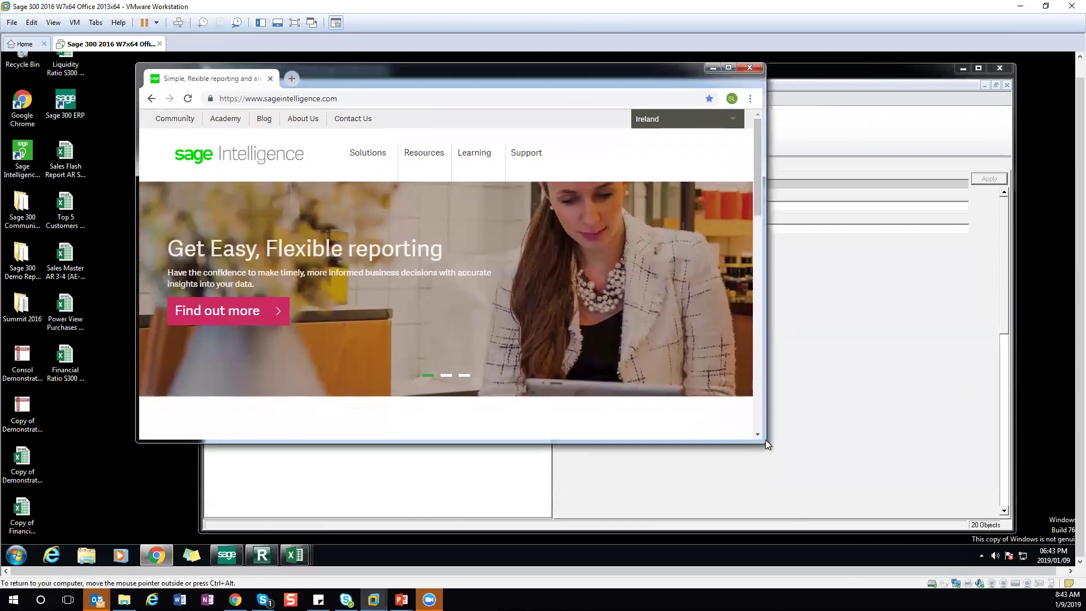
drag(765, 440, 1067, 539)
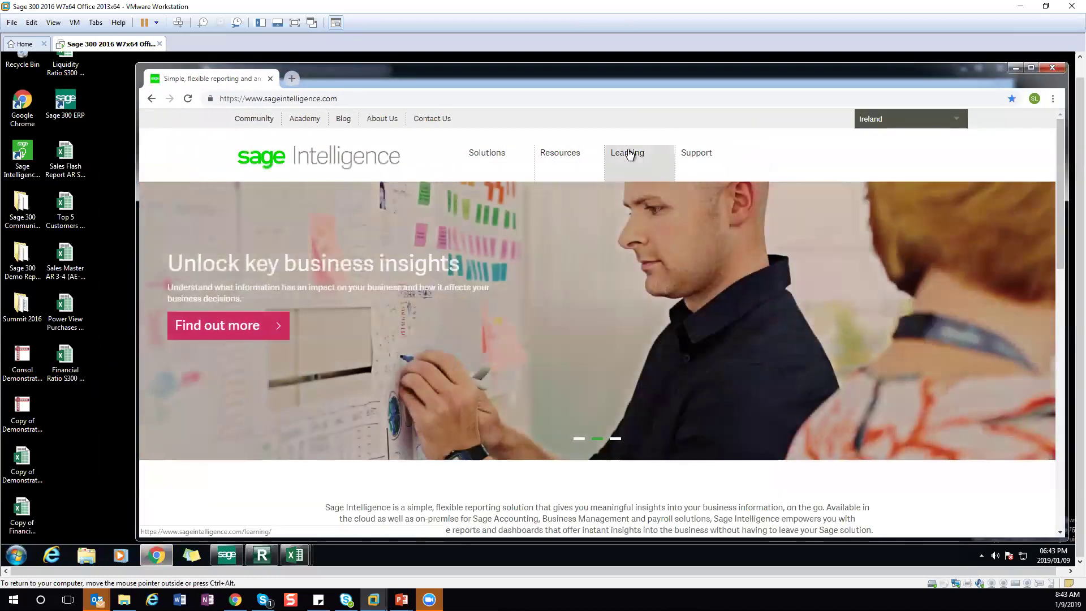
- Open the Learning Portal from the Learning section of the Sage Intelligence website
mouse_move(629, 154)
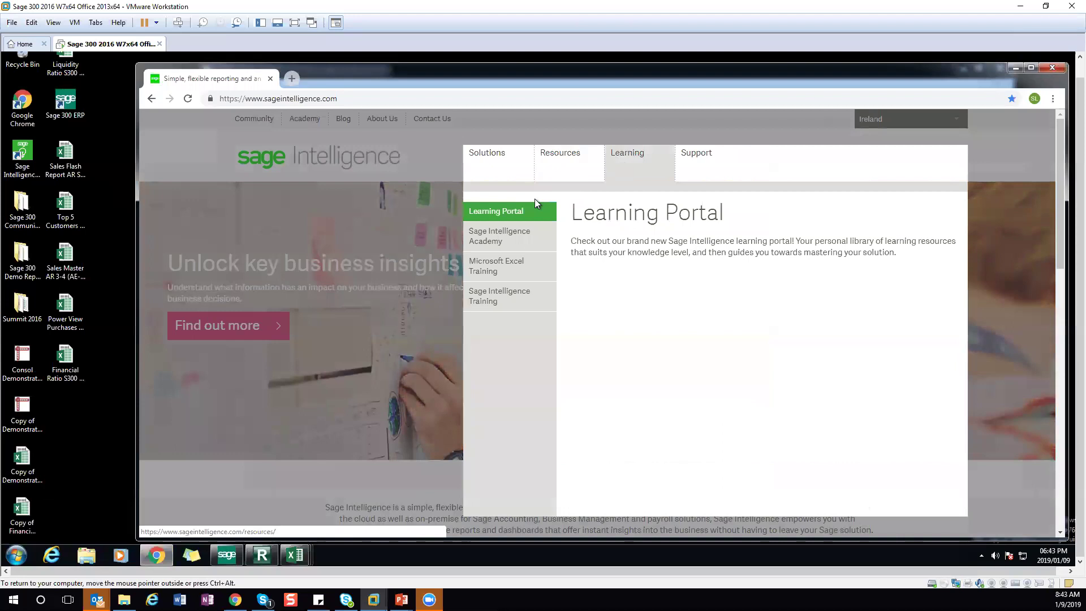
click(524, 215)
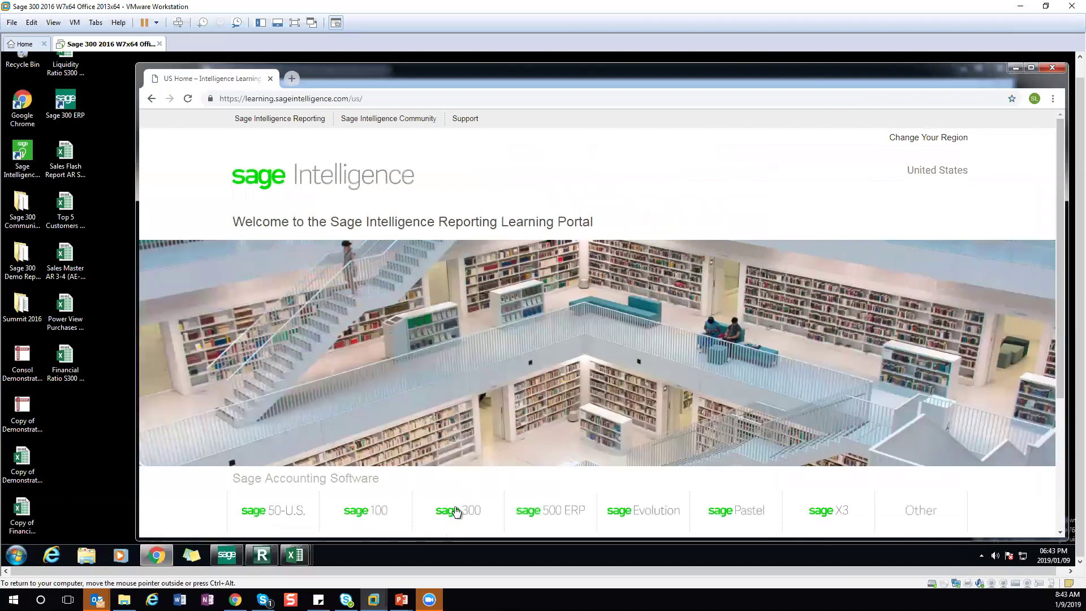
- Open the Sage 300 beginner documents in the Learning Portal and look over the Sage 300 2016 guides
click(461, 511)
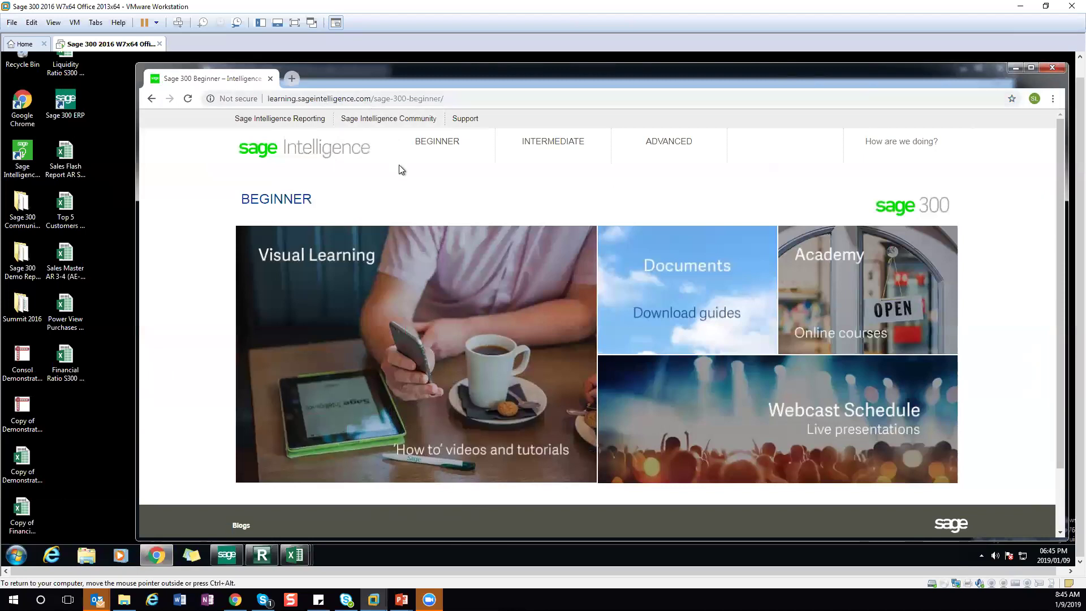
click(672, 282)
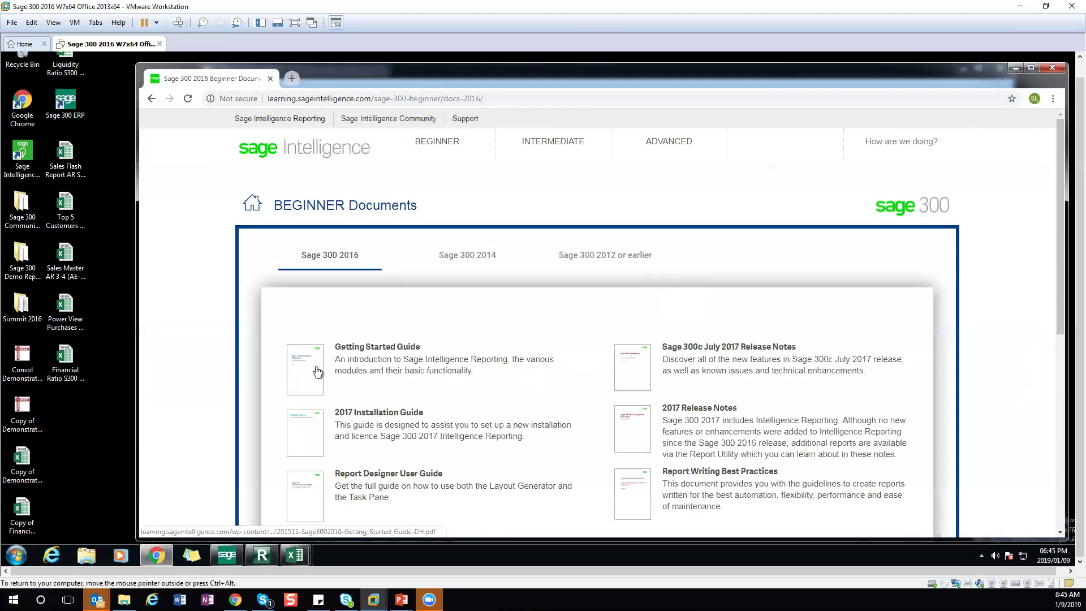
scroll(366, 382, down, 2)
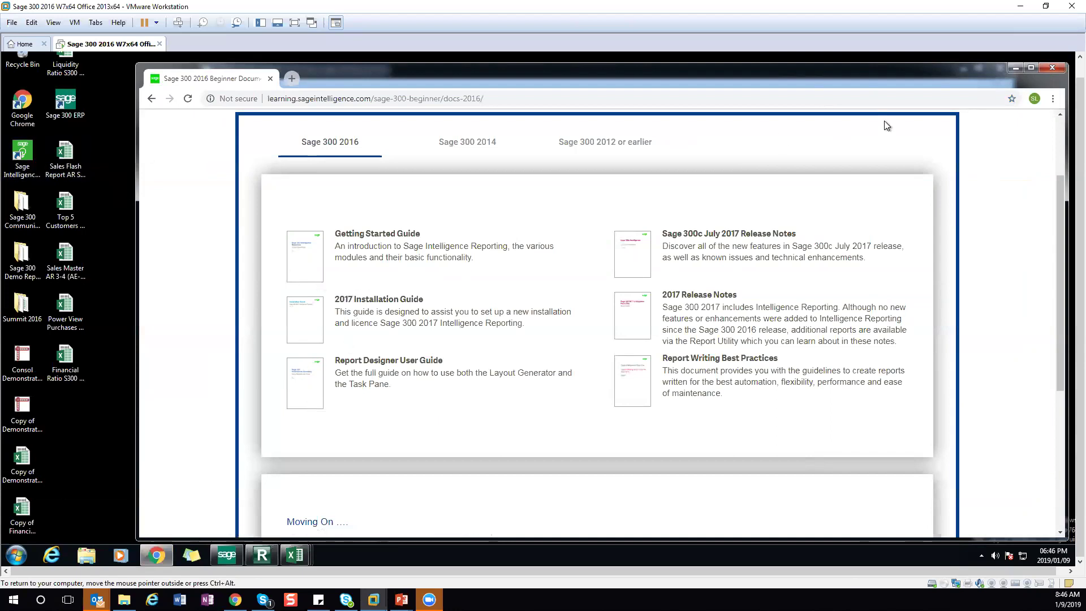
- Minimize the browser, launch the Sage Intelligence Report Utility, try clearing all selections and marking a single report, and close it without downloading
click(1017, 69)
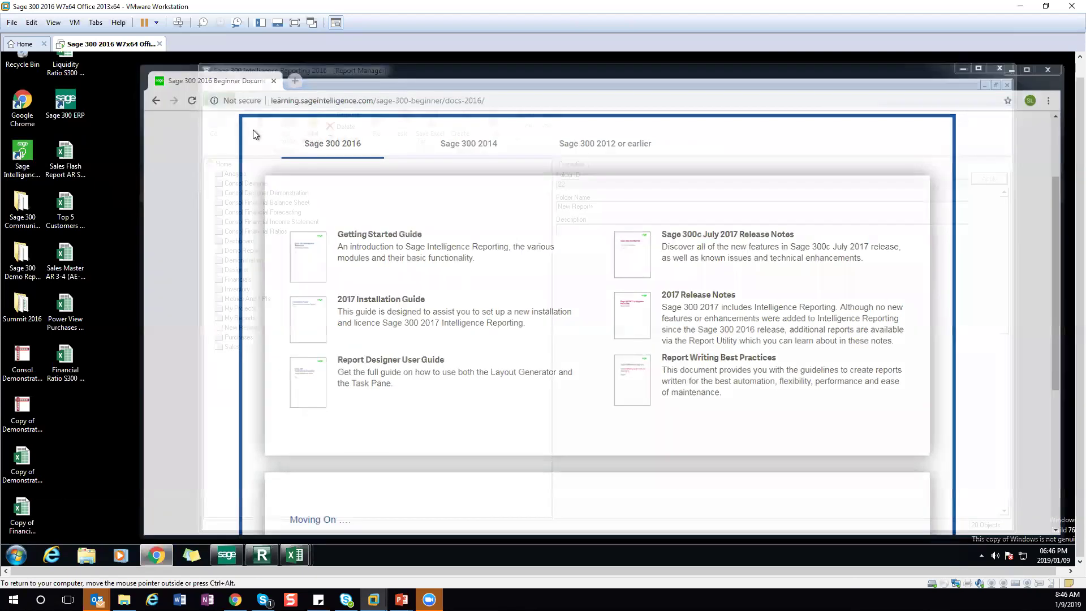
double_click(21, 160)
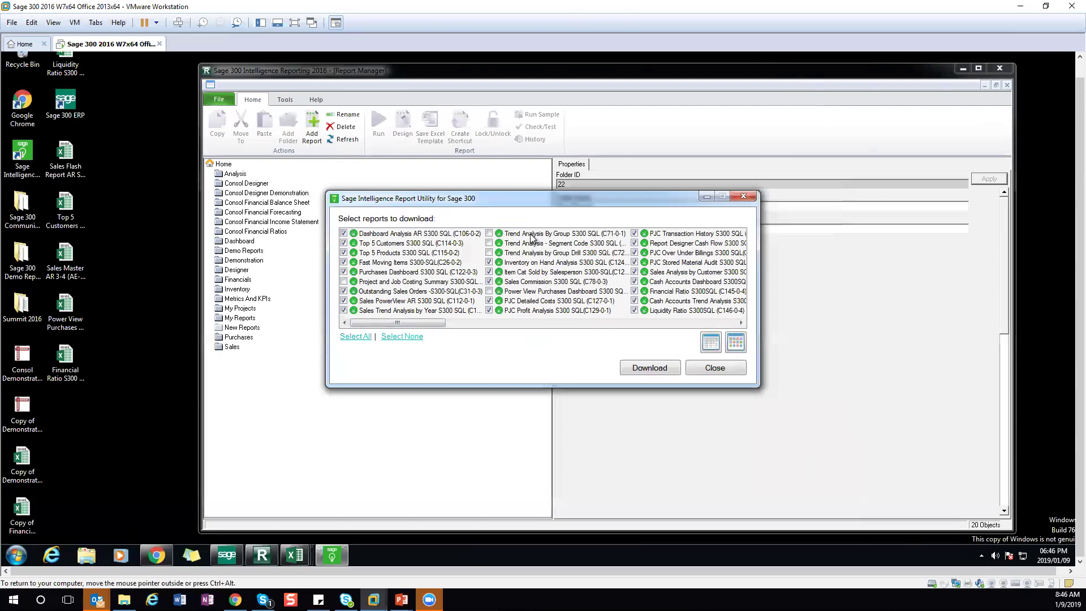
drag(374, 324, 446, 335)
click(397, 336)
click(344, 272)
click(711, 369)
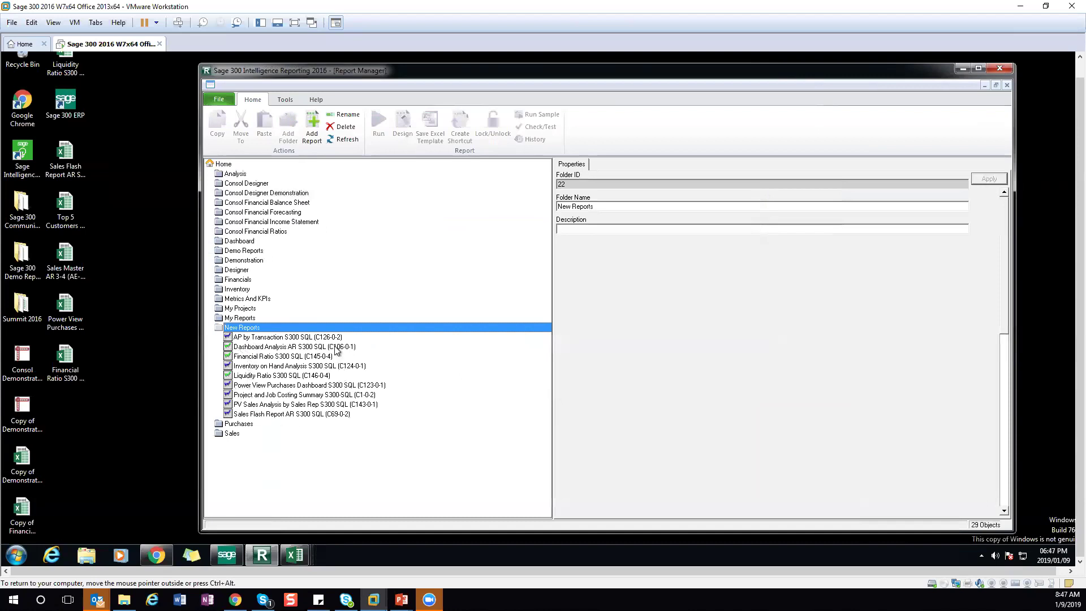
- View the properties of the Liquidity Ratio S300 SQL (C146-0-4) report, then reselect the New Reports folder
click(322, 375)
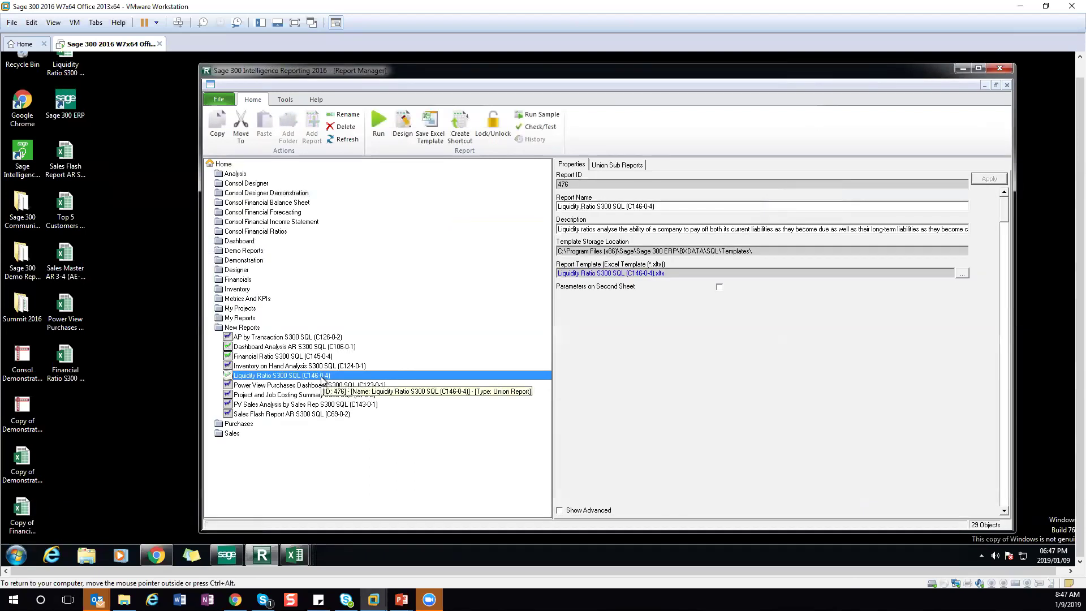
click(236, 329)
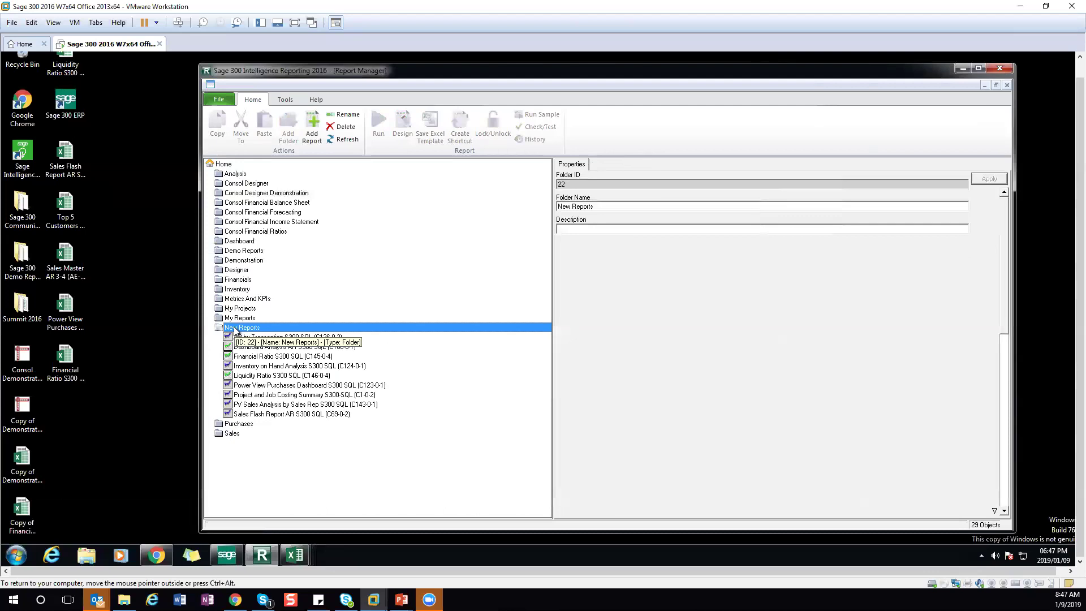
- Switch to Chrome and return from the beginner documents to the Sage Intelligence website's home page
click(152, 553)
click(151, 99)
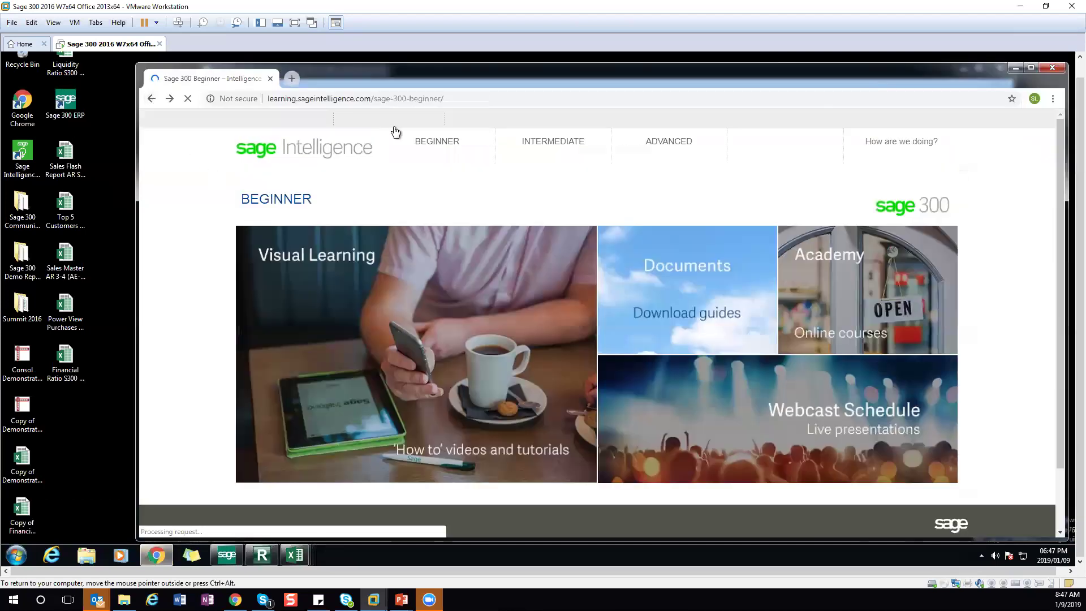
click(151, 99)
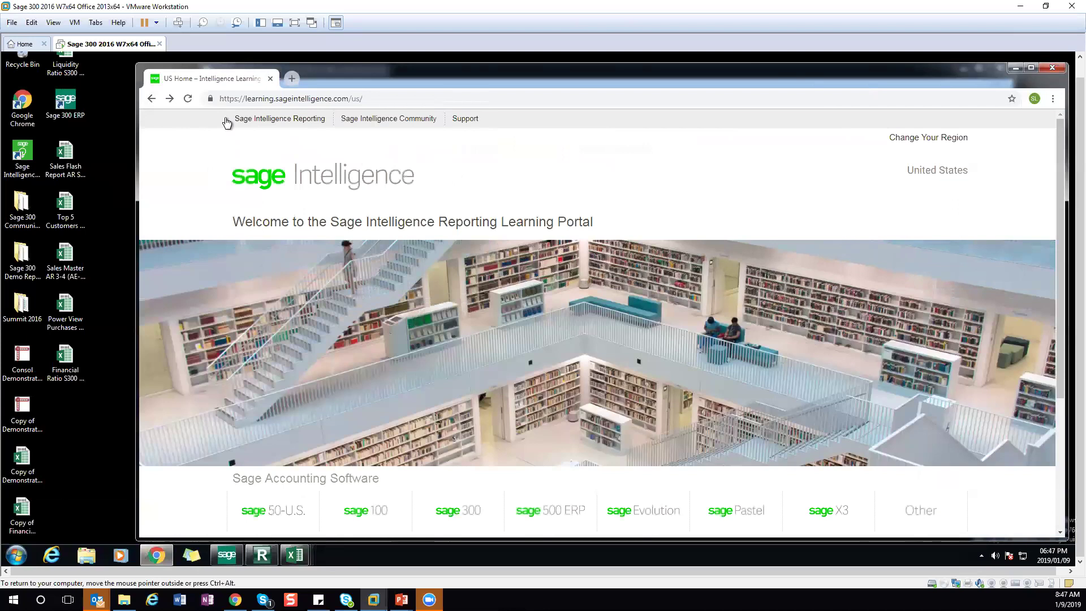
click(335, 164)
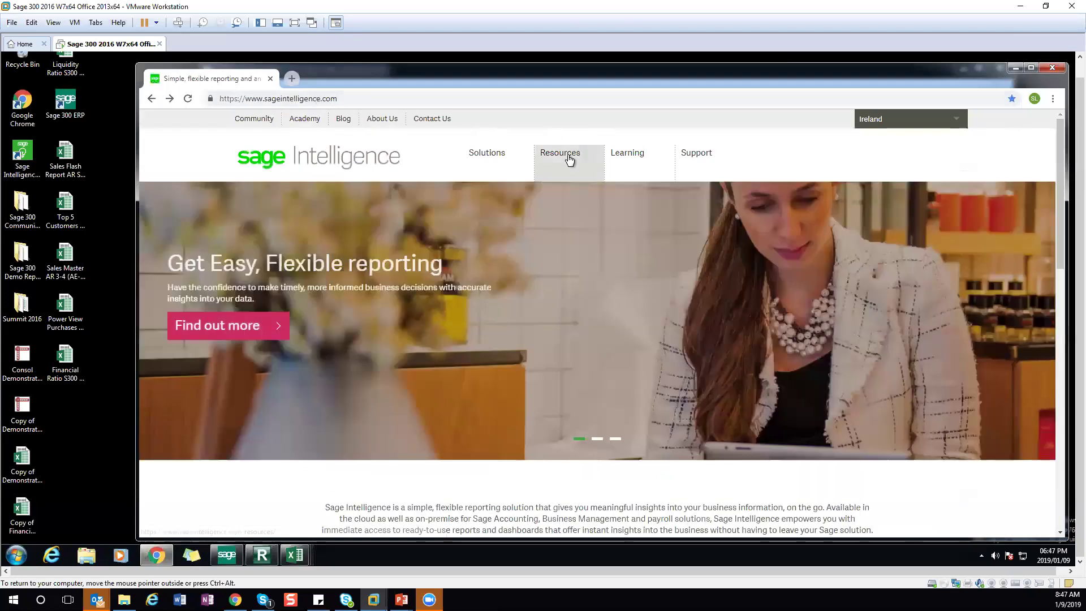
- Open Additional Reports from the website's Resources section and choose the Sage 300 Intelligence Reporting solution
mouse_move(570, 160)
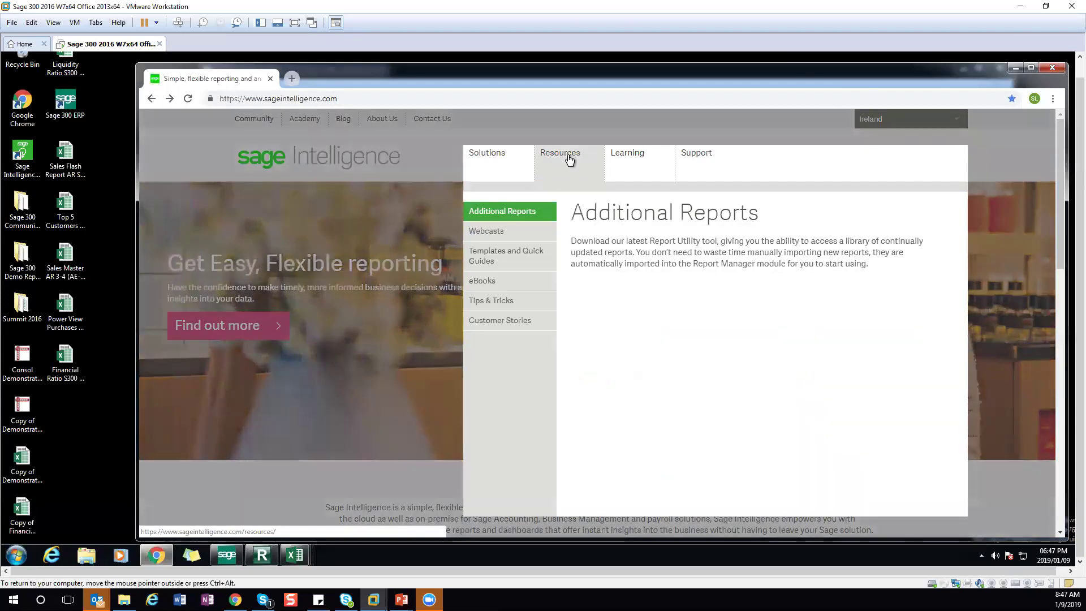
click(526, 214)
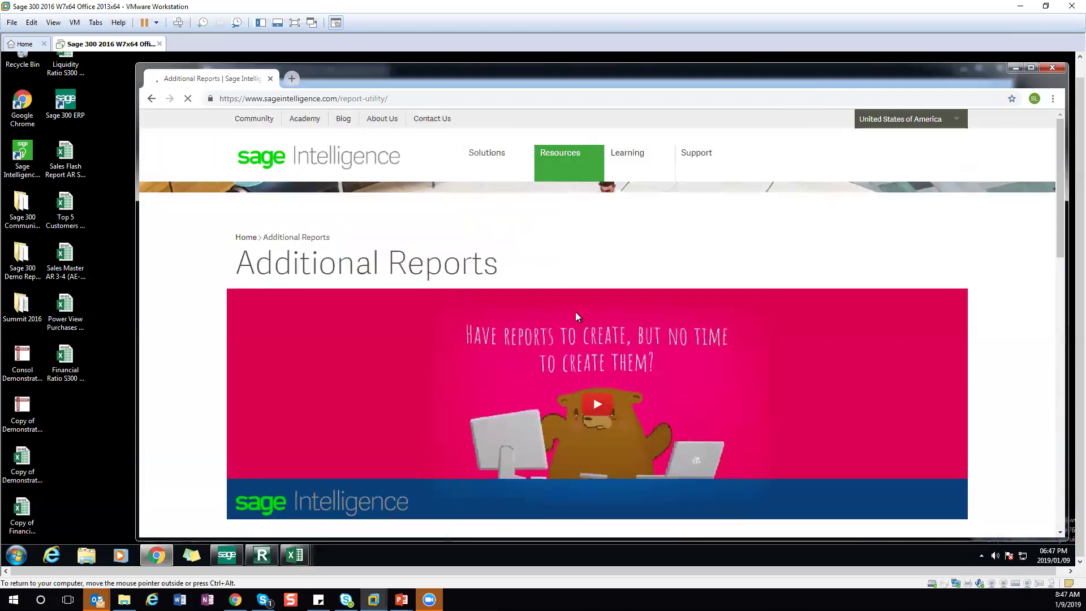
scroll(577, 323, down, 6)
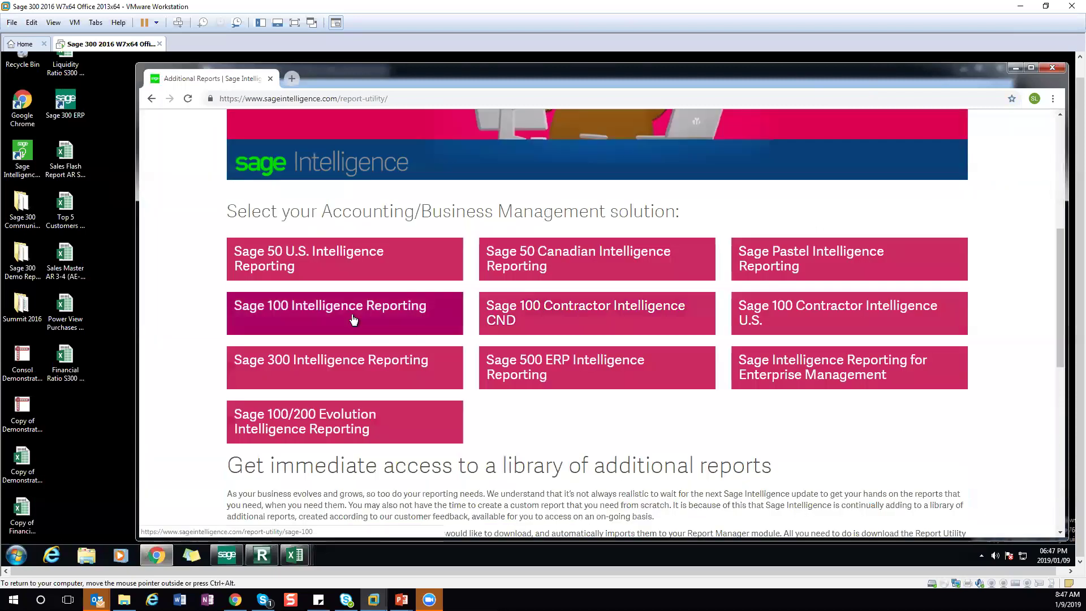
click(315, 364)
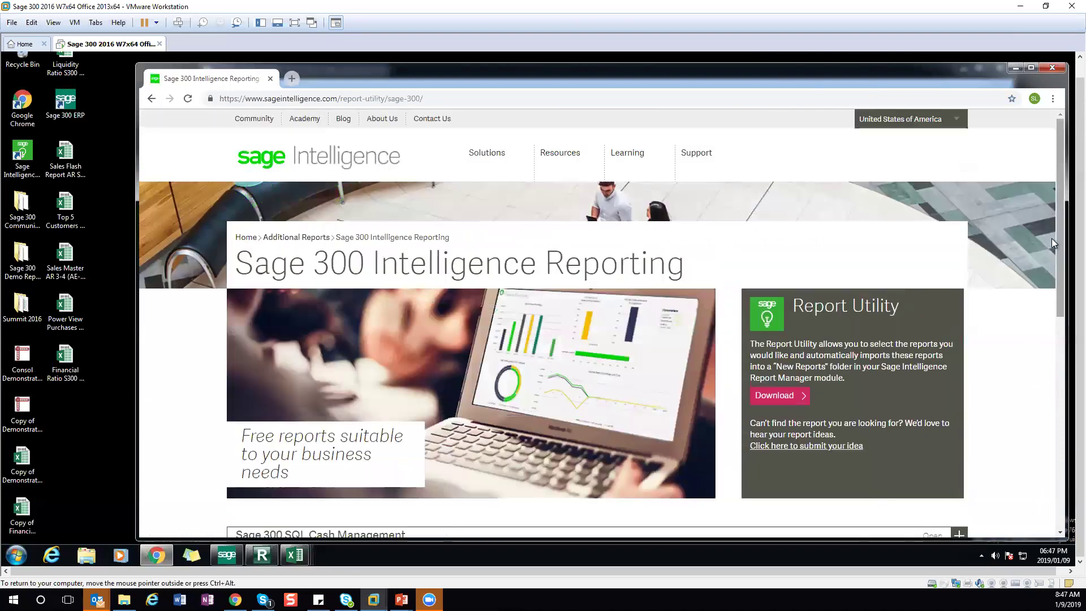
- Expand the Sage 300 SQL Cash Management reports, preview the quick info for Cash Accounts Dashboard (C139-0-2), and dismiss it
scroll(764, 294, down, 1)
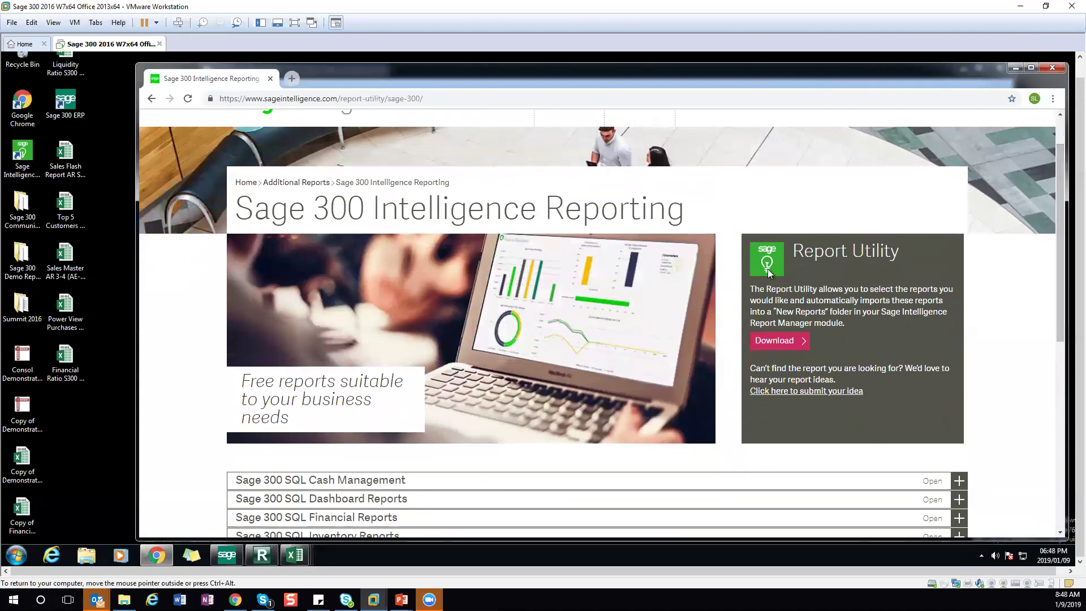
scroll(1051, 349, down, 2)
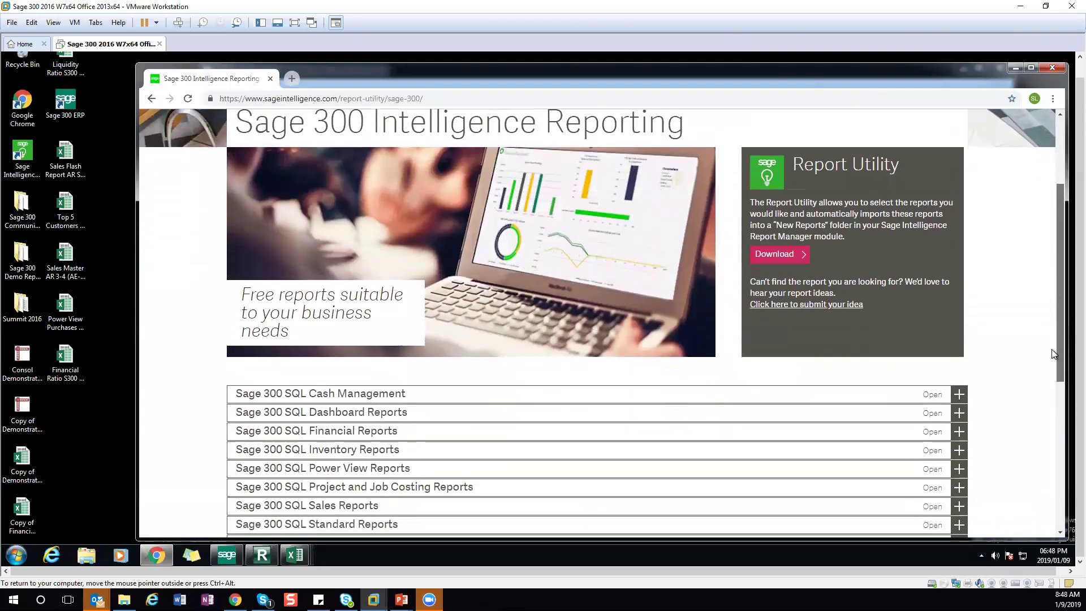
scroll(939, 300, down, 1)
click(939, 300)
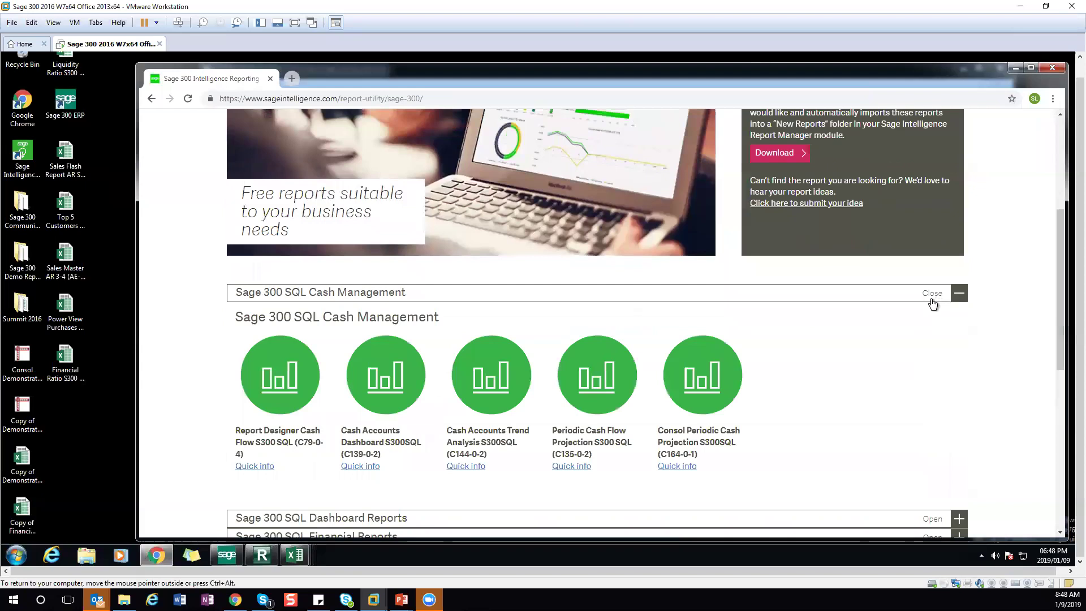
scroll(901, 378, down, 2)
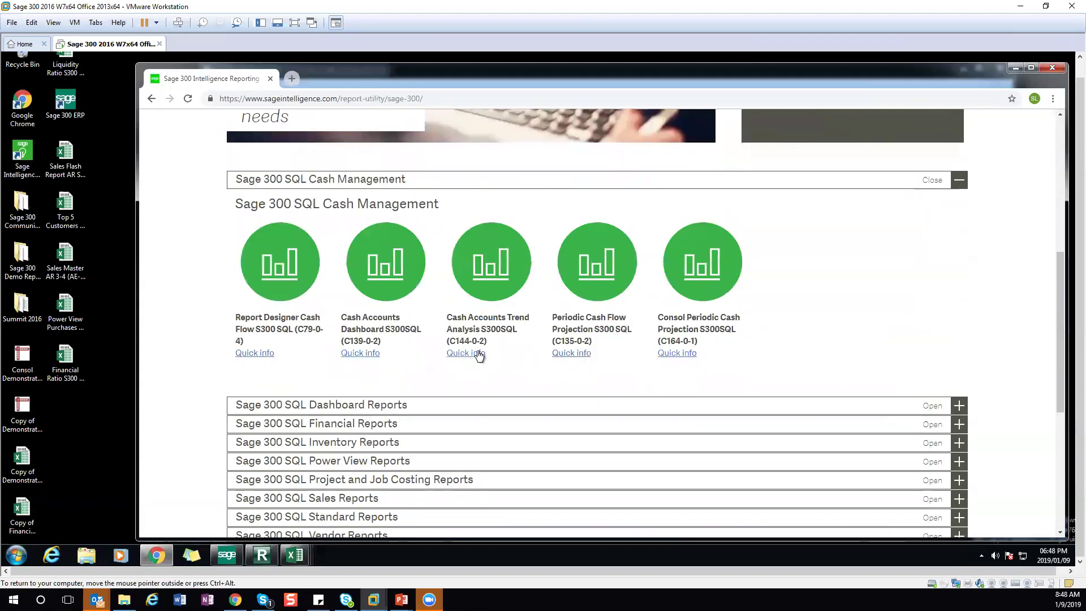
click(359, 353)
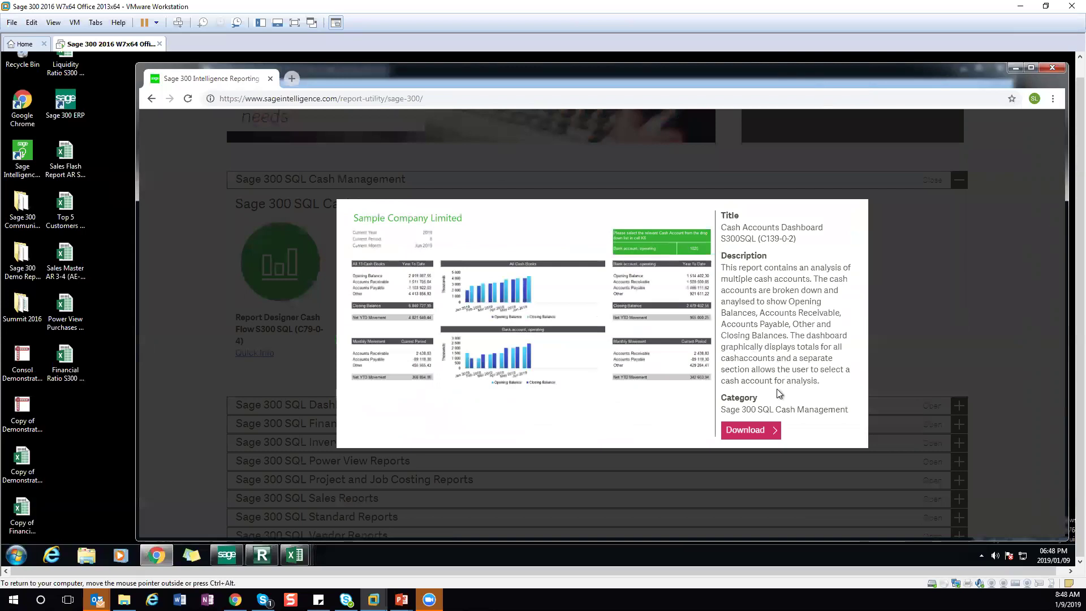
click(1024, 281)
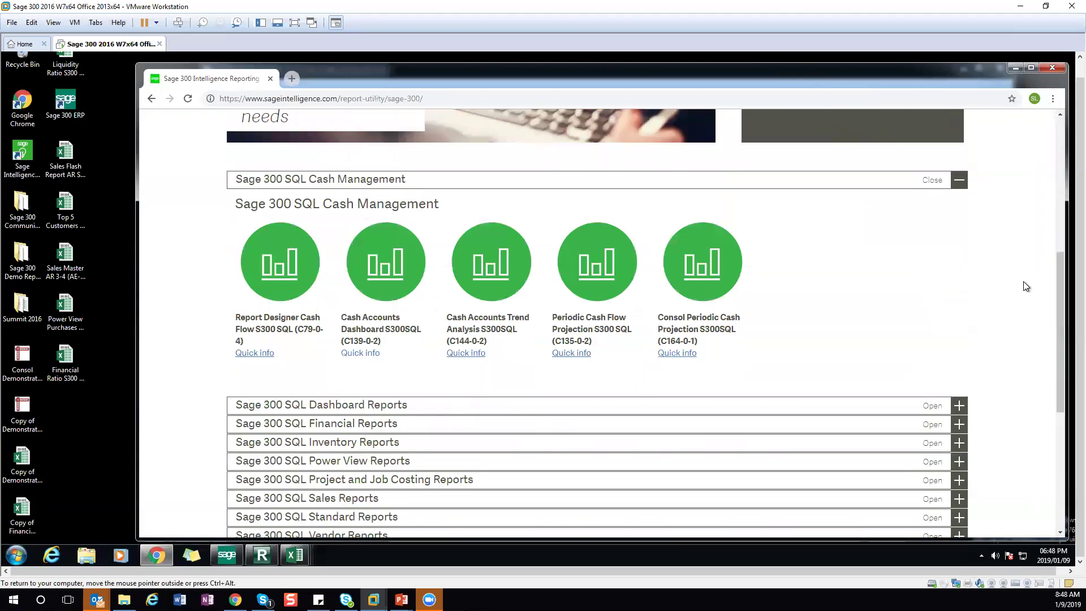
- Expand the Sage 300 SQL Dashboard Reports and Sales Reports categories and look over their available reports
scroll(1024, 286, down, 1)
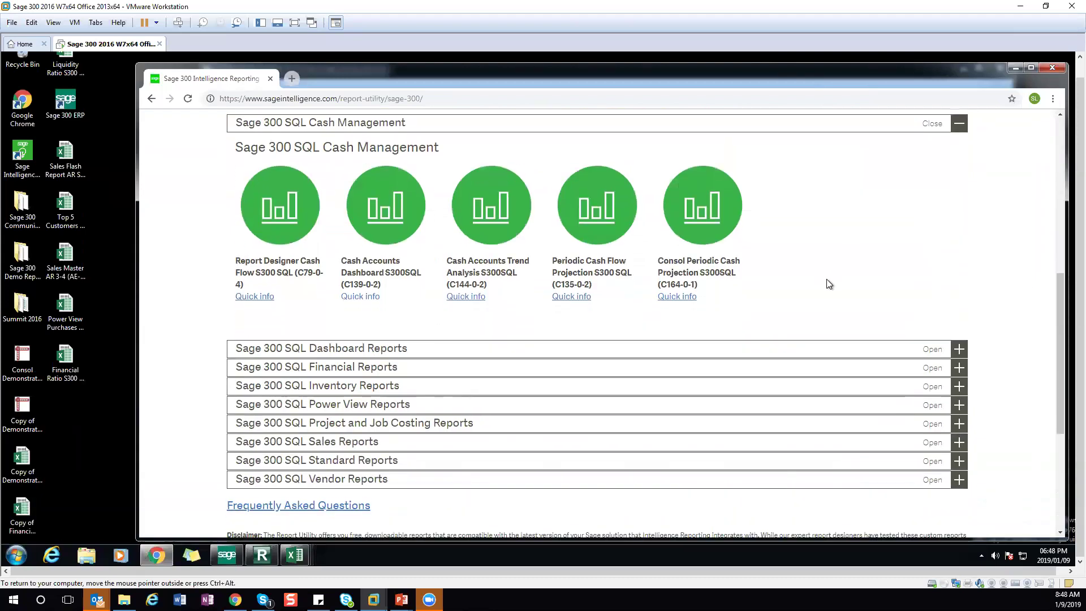
scroll(826, 279, down, 3)
click(908, 180)
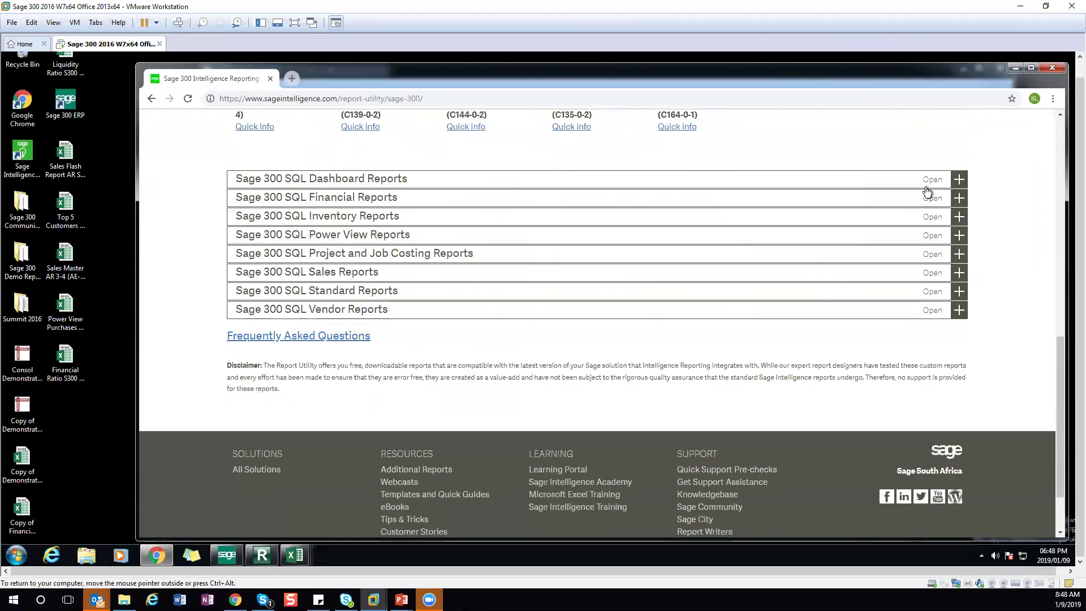
scroll(847, 294, down, 3)
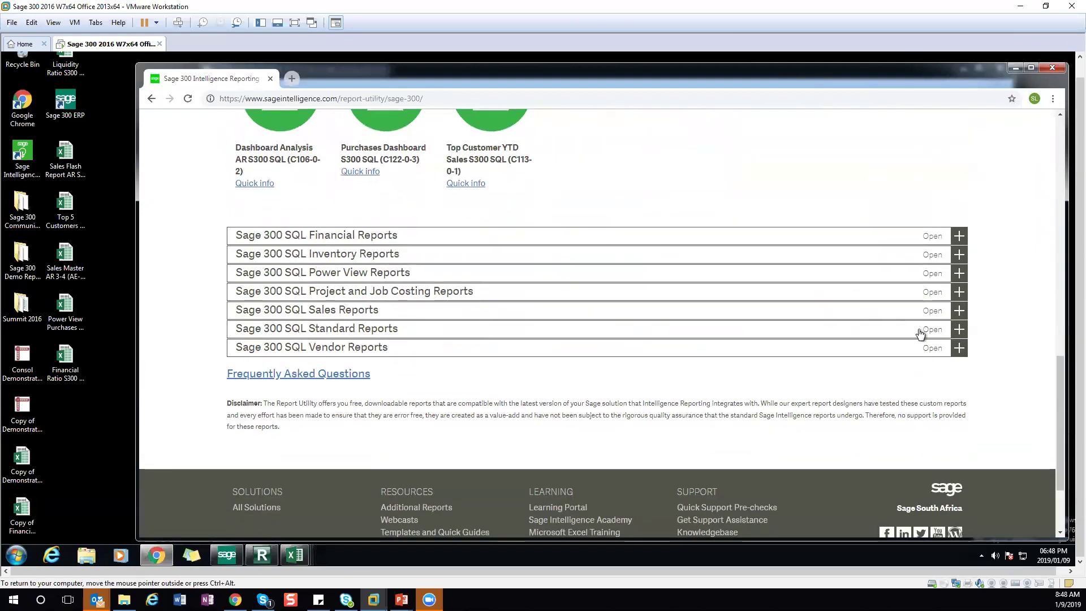
click(933, 312)
scroll(800, 317, down, 6)
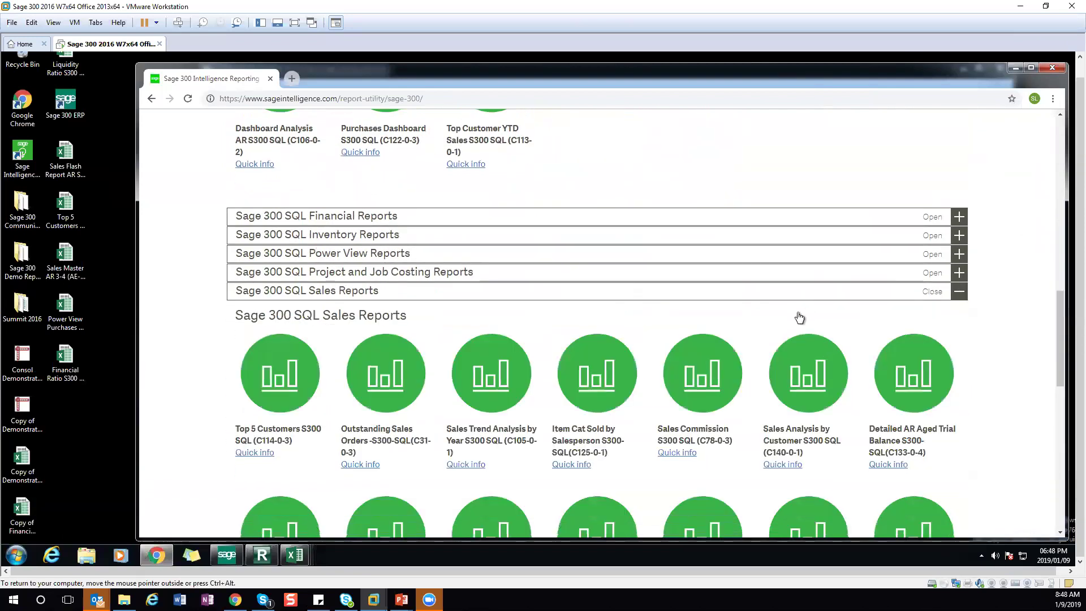
scroll(801, 319, down, 2)
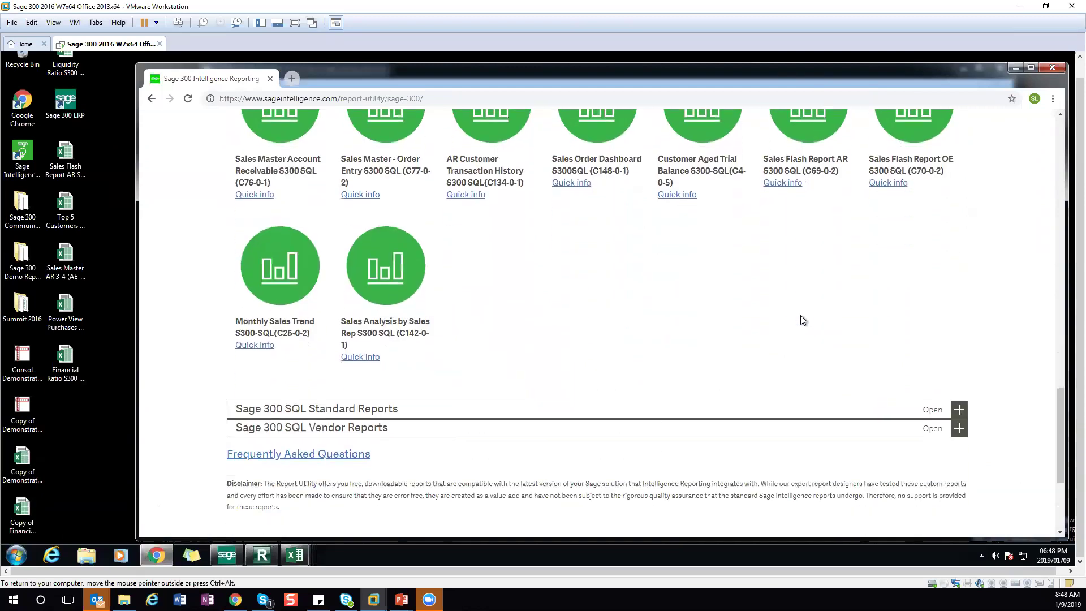
- Expand the Sage 300 SQL Standard Reports, preview the quick info for Financial Forecasting (C155-0-2), and dismiss it
click(929, 415)
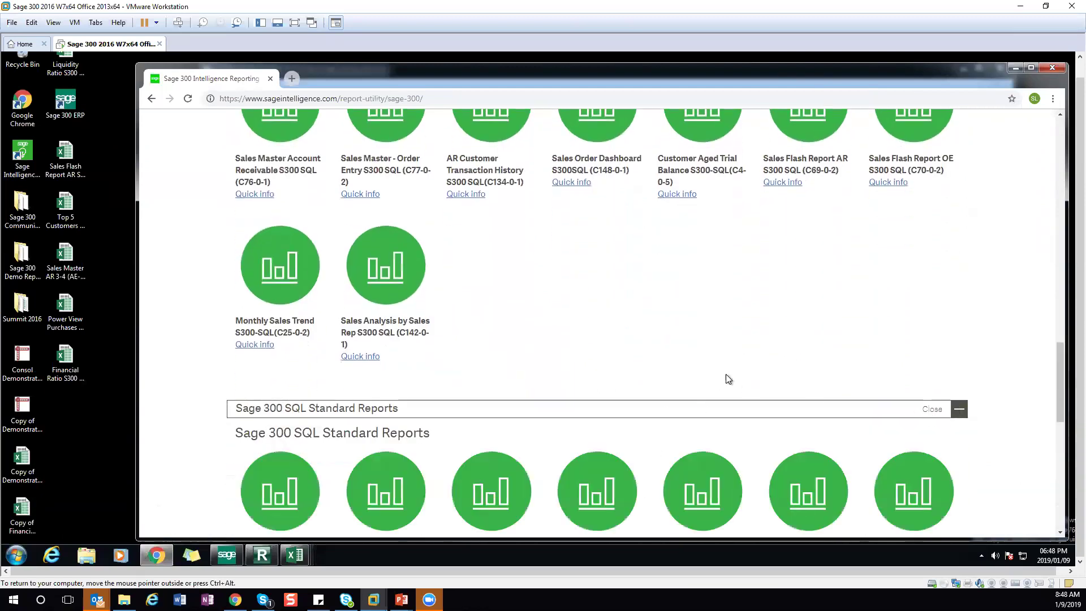
scroll(725, 374, down, 4)
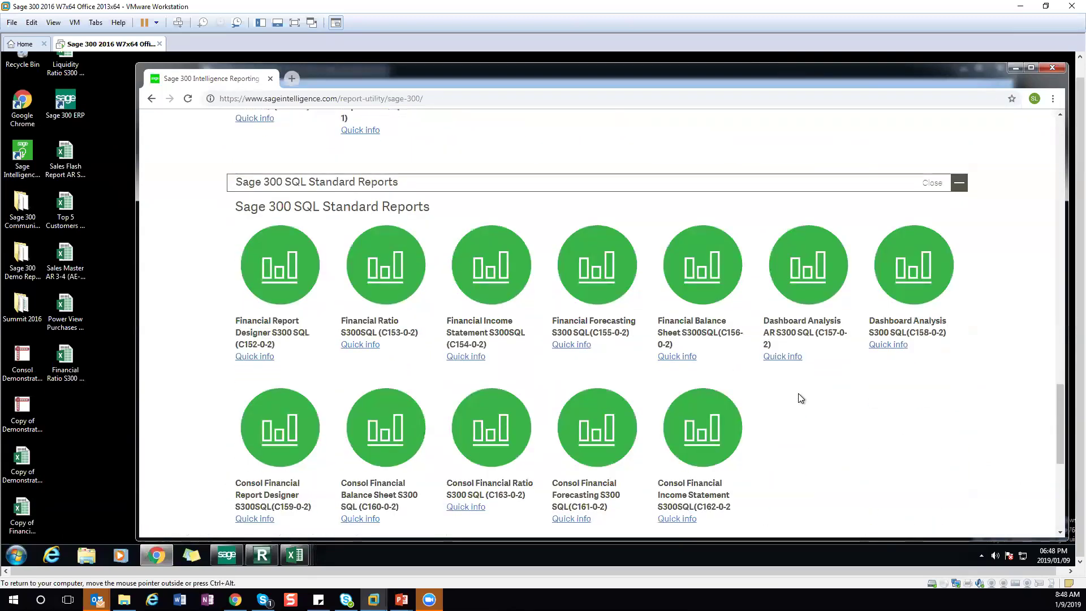
click(577, 345)
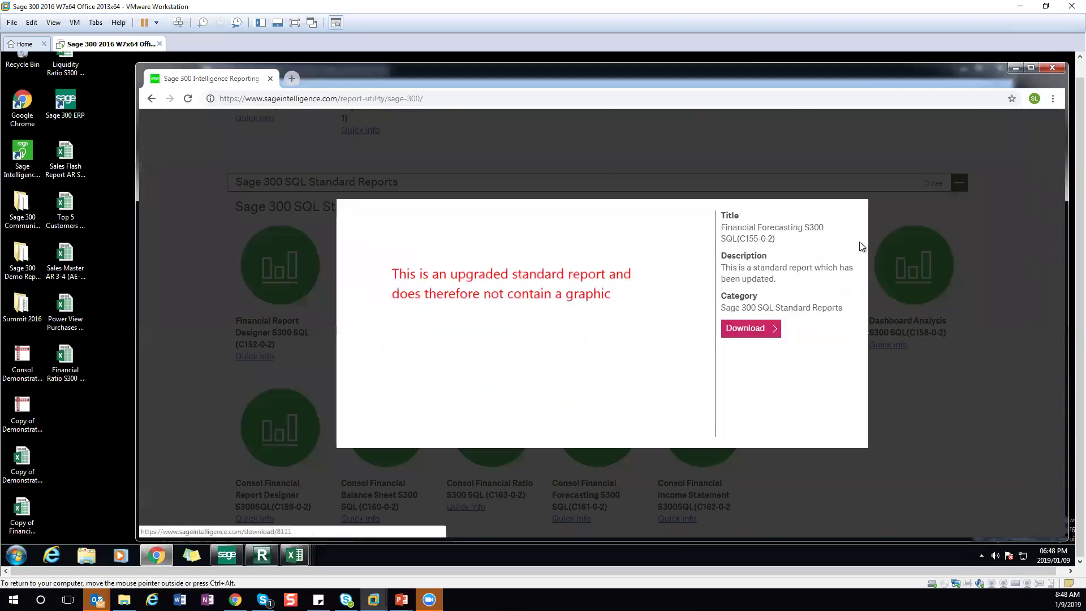
click(1020, 230)
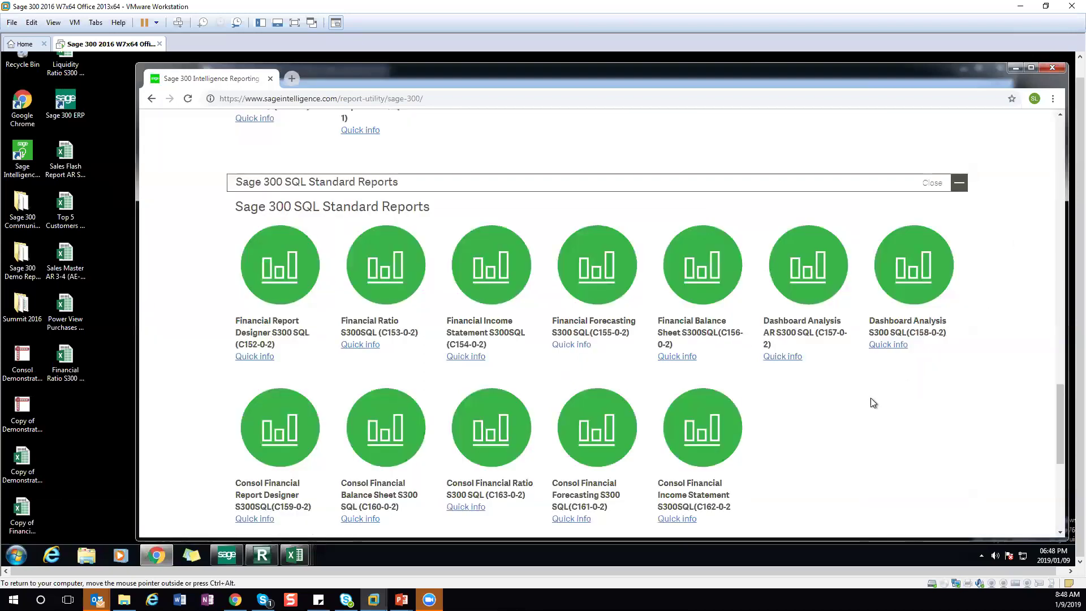
- Expand the Sage 300 SQL Vendor Reports category and look over its available reports
scroll(841, 407, down, 2)
scroll(842, 411, down, 1)
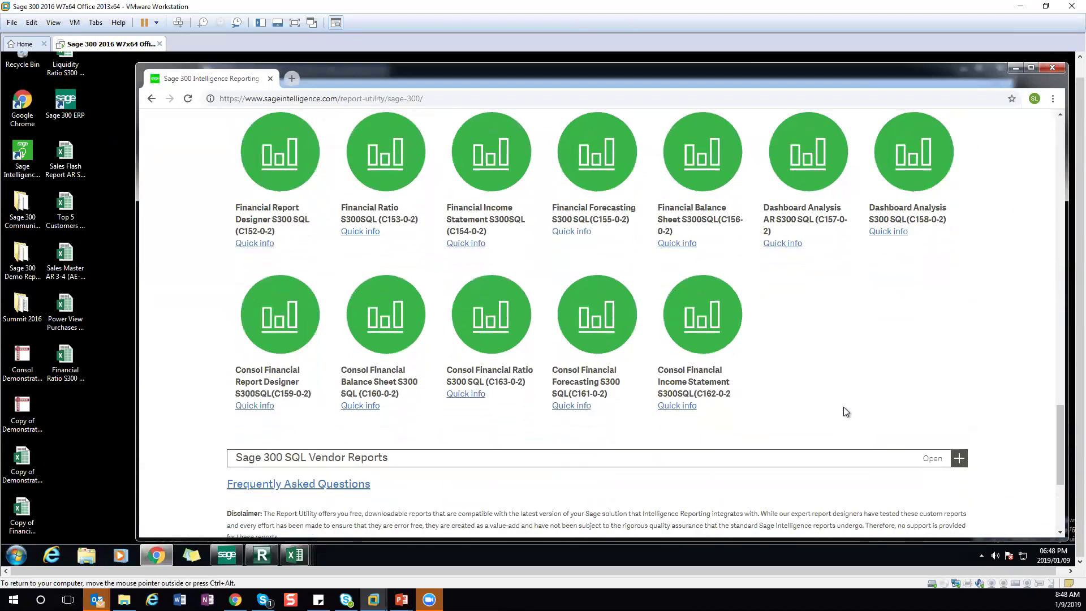
click(920, 458)
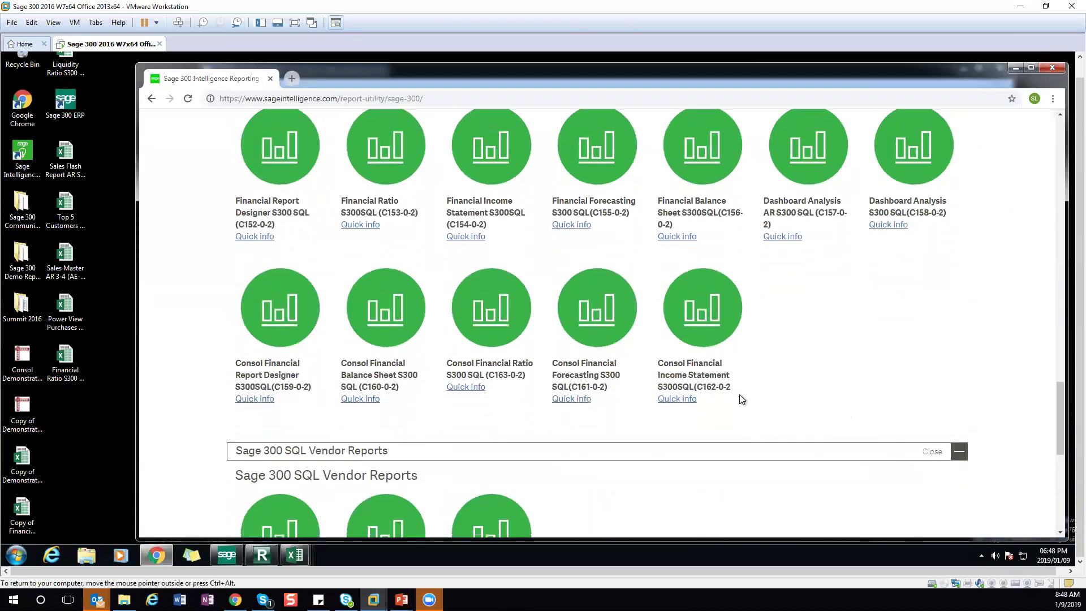
scroll(740, 396, down, 3)
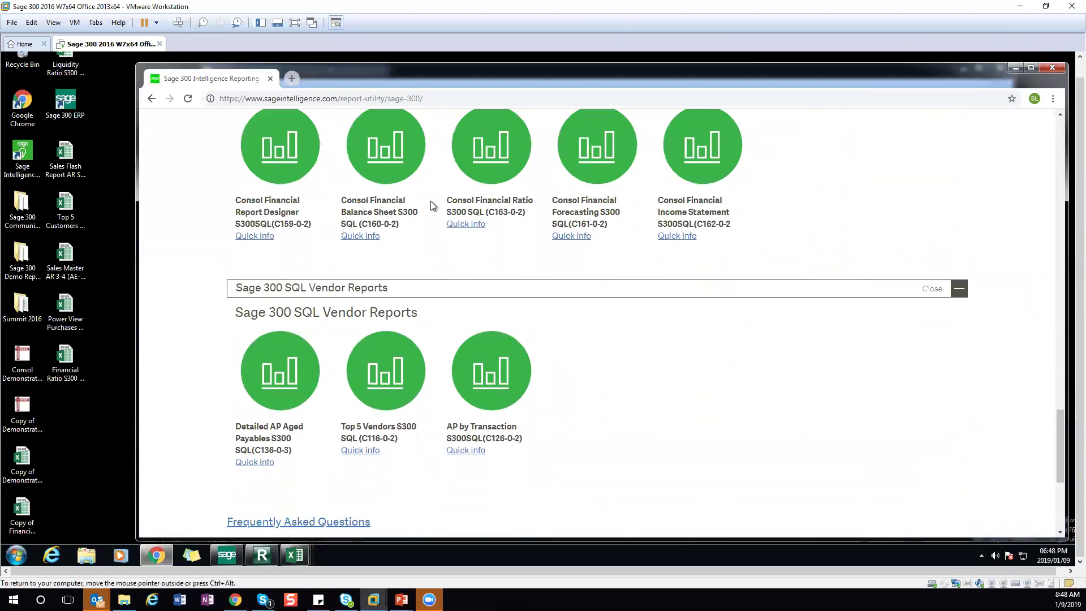
- Go back through the Additional Reports page to the Sage Intelligence home page
click(151, 99)
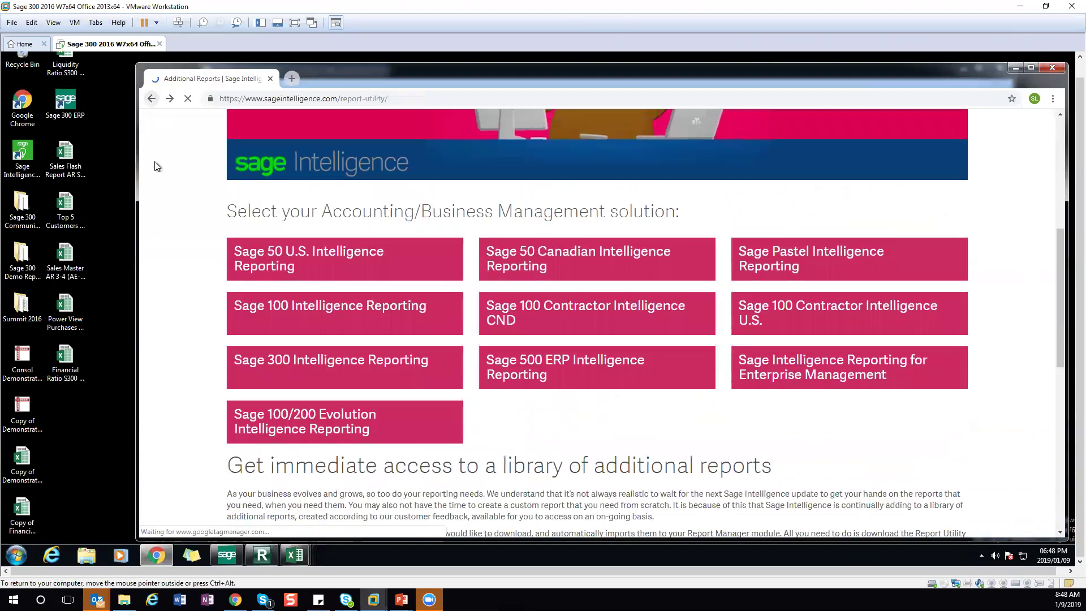
scroll(153, 177, up, 2)
click(150, 99)
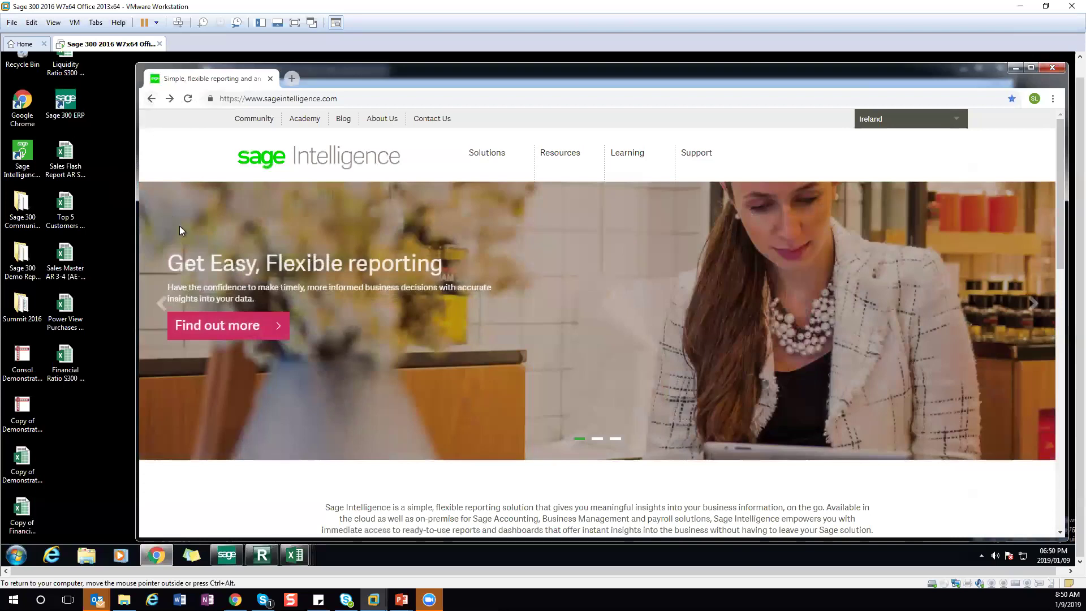
- Open the Sage 300 Intelligence Reporting page from the website's Additional Reports resources, where the Report Utility download is offered
mouse_move(563, 158)
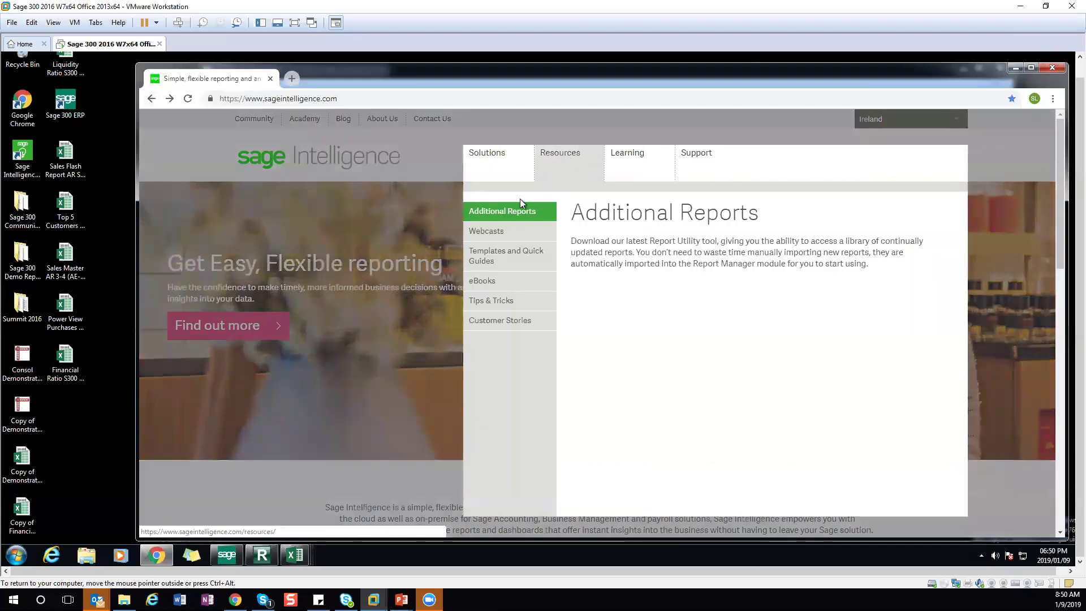
click(513, 217)
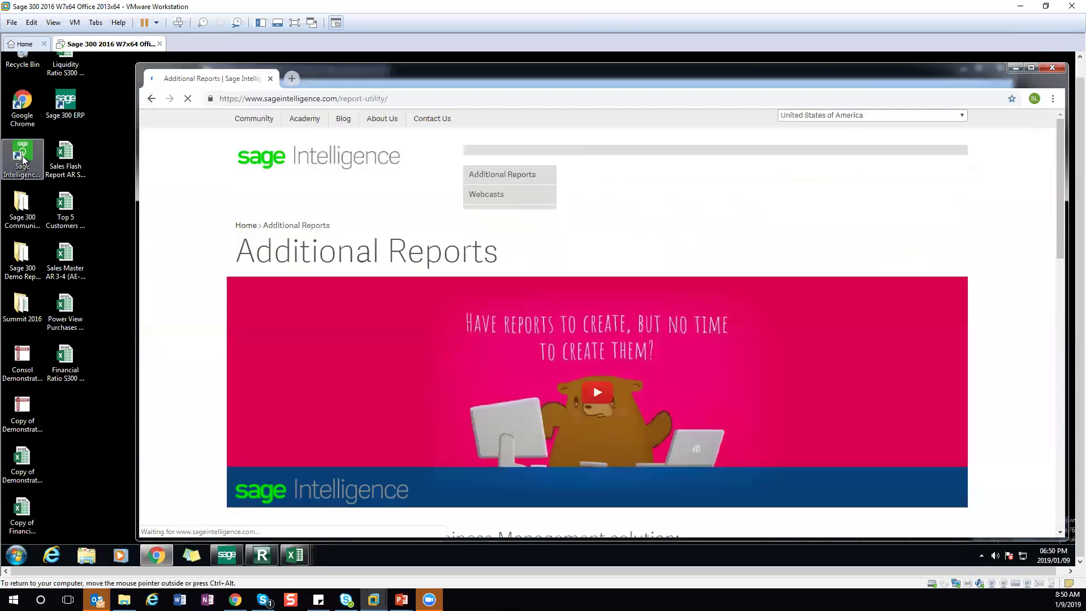
scroll(427, 332, down, 4)
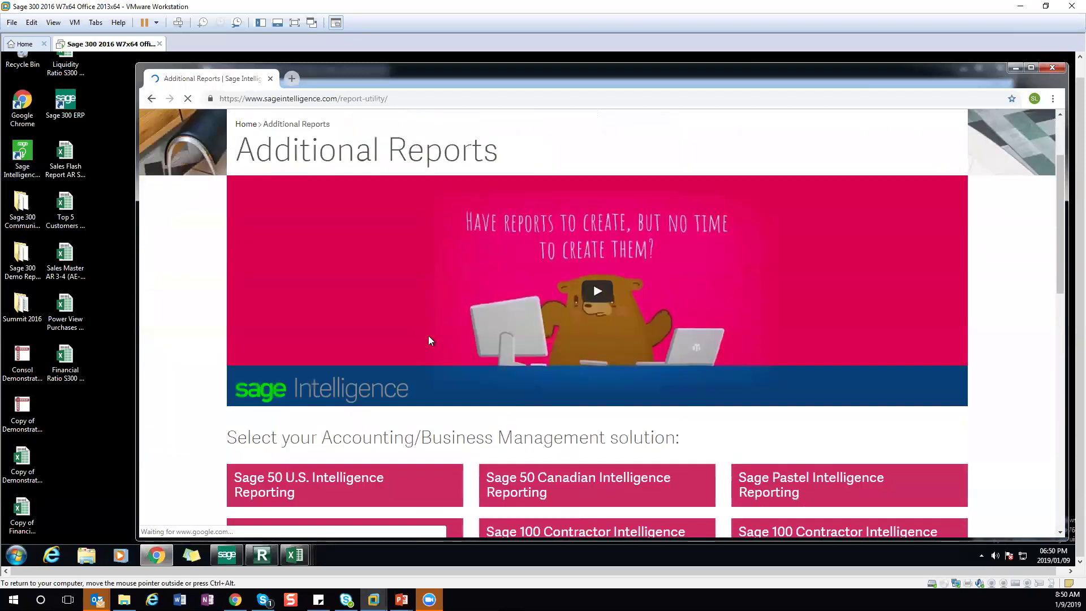
click(326, 474)
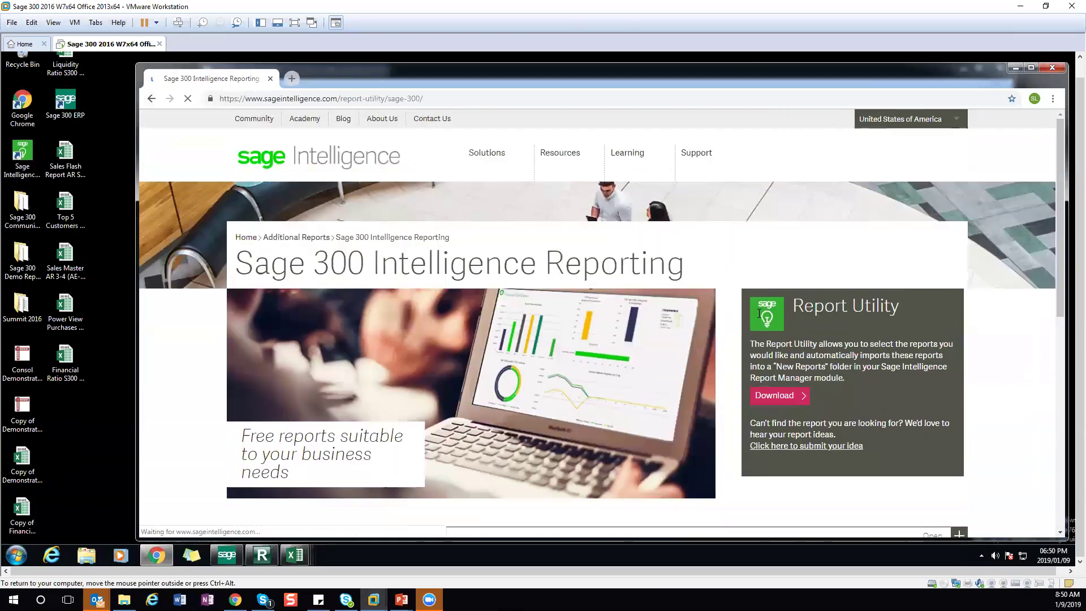
click(774, 397)
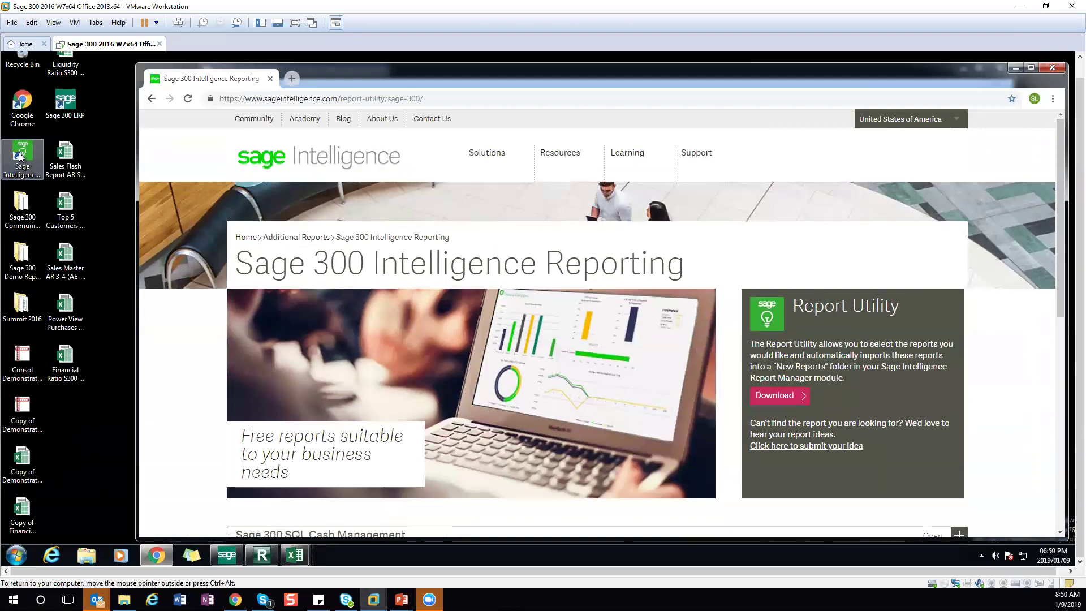
- Move the Sage Intelligence Report Utility shortcut to empty desktop space and run it briefly to view the downloadable Sage 300 reports
drag(19, 157, 95, 436)
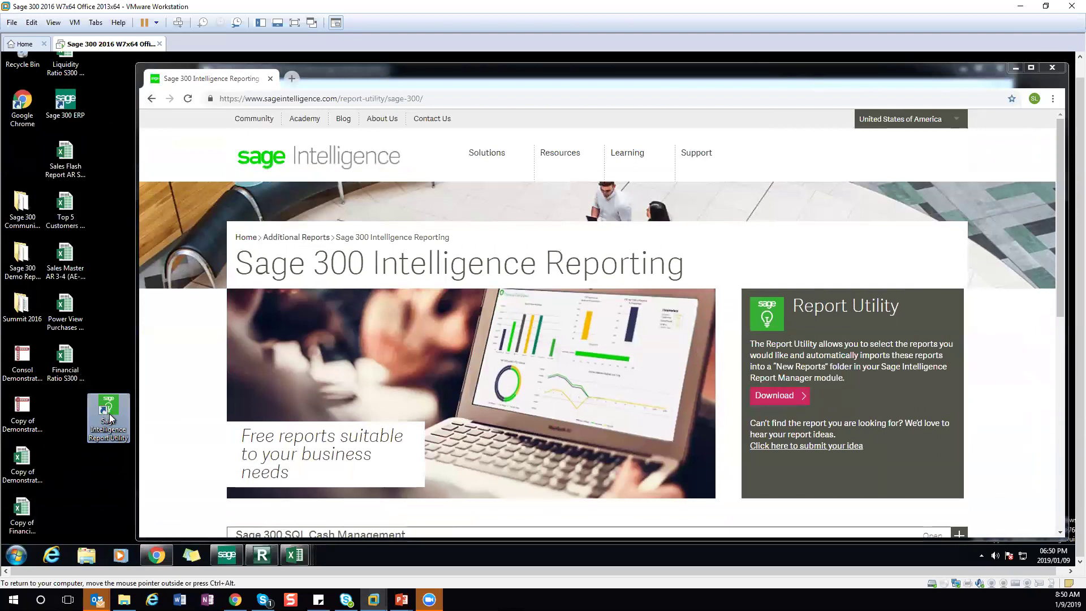
double_click(101, 437)
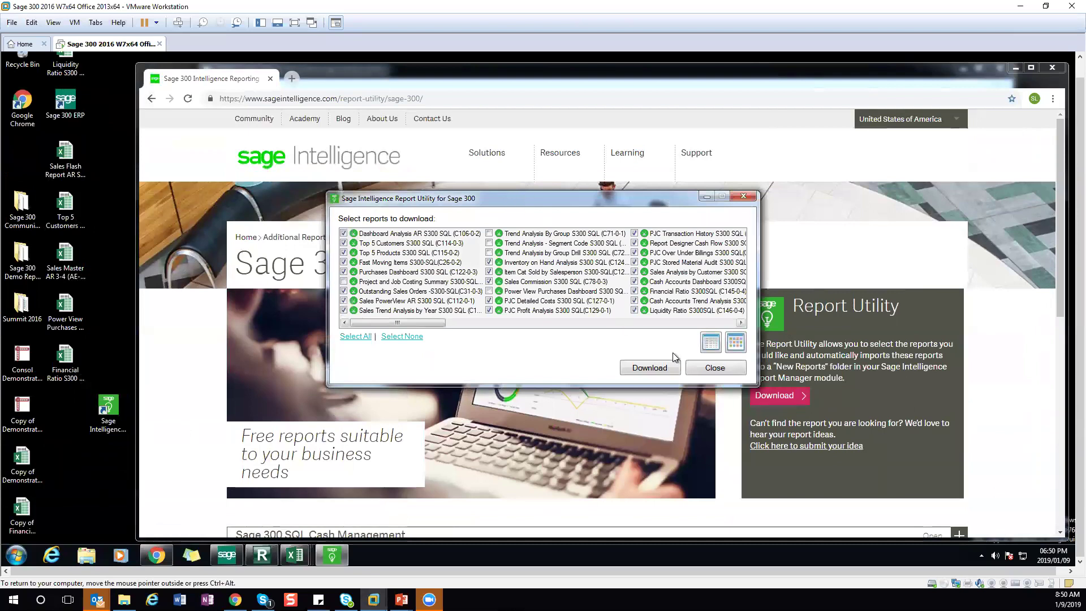
click(714, 368)
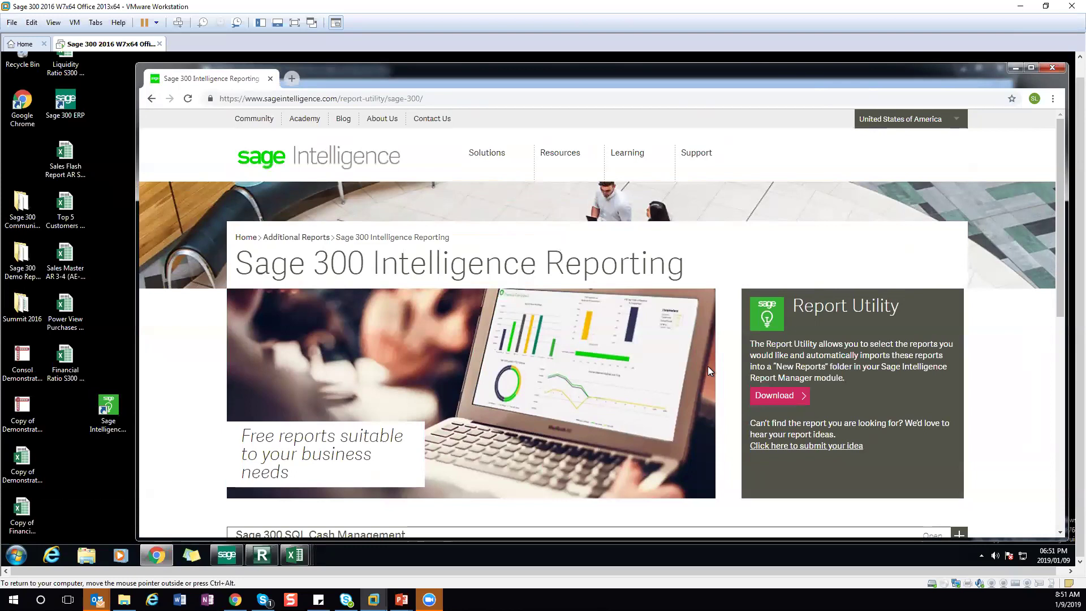
- Go to the website's Learning Portal and open the Beginner Visual Learning videos for Sage 300
mouse_move(636, 163)
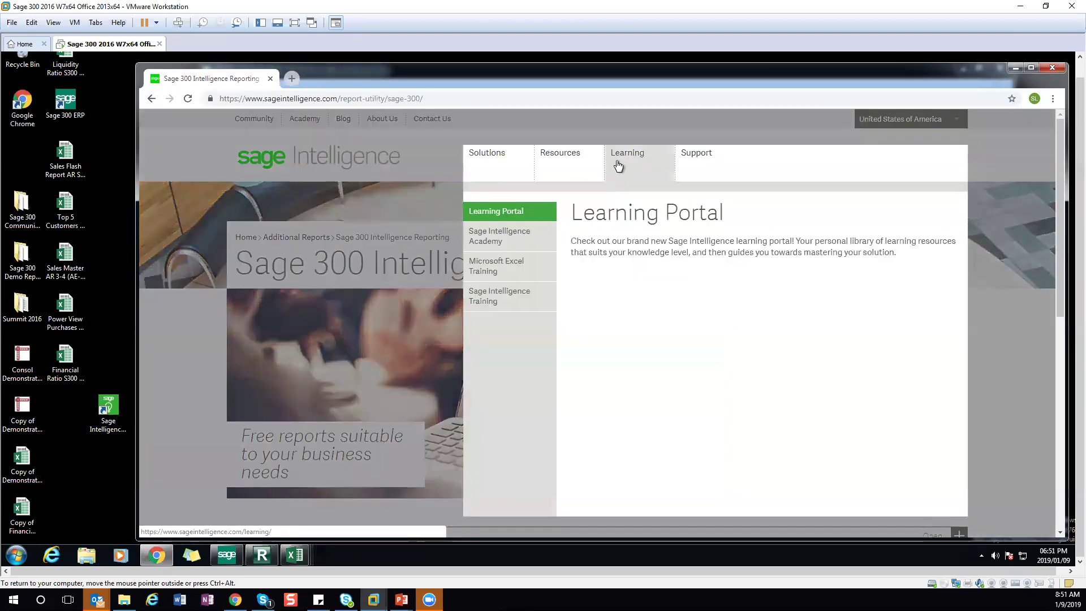
click(511, 212)
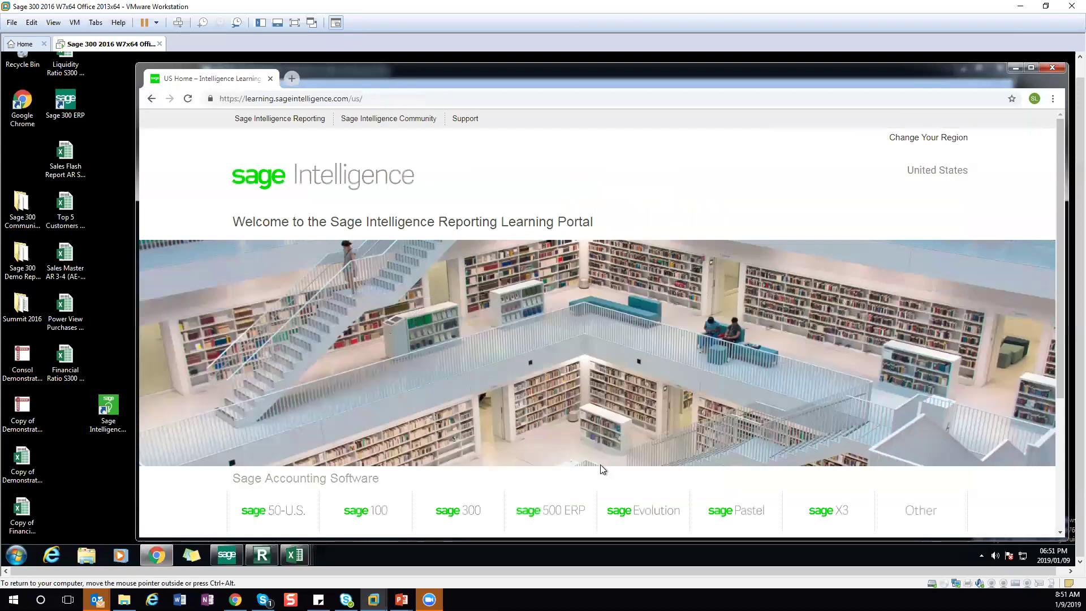
click(459, 512)
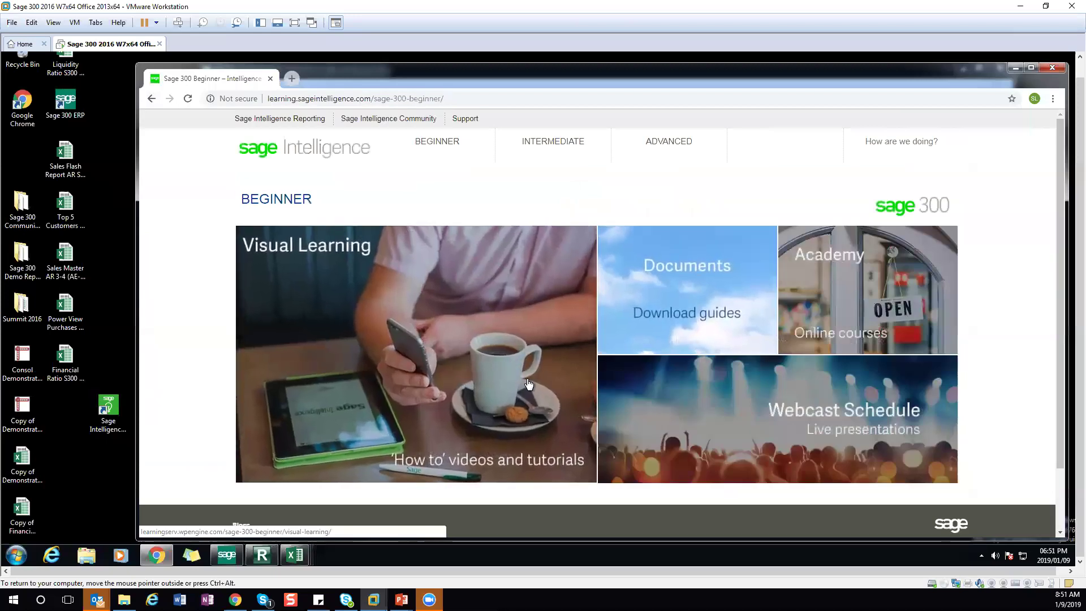
click(531, 416)
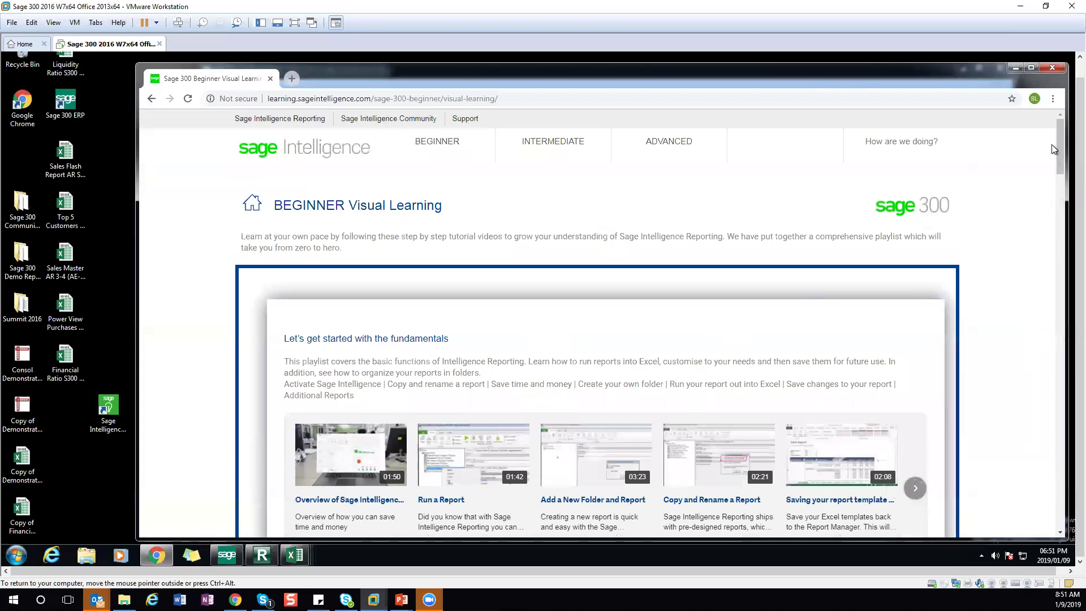
- Look through the video playlists on the Beginner Visual Learning page and return to the start of the page
scroll(1051, 148, down, 1)
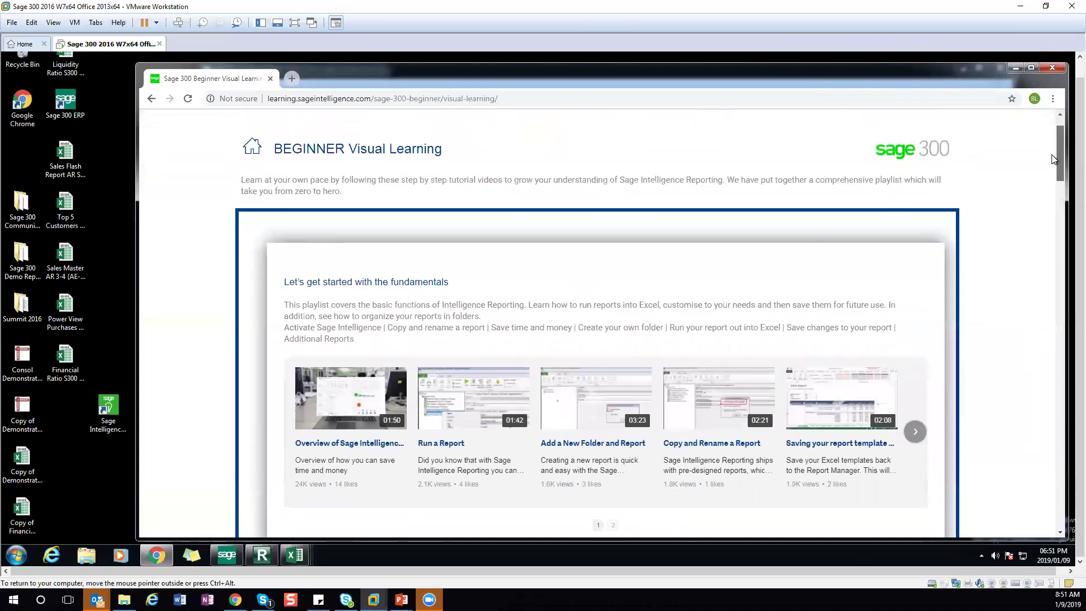
scroll(1051, 155, down, 1)
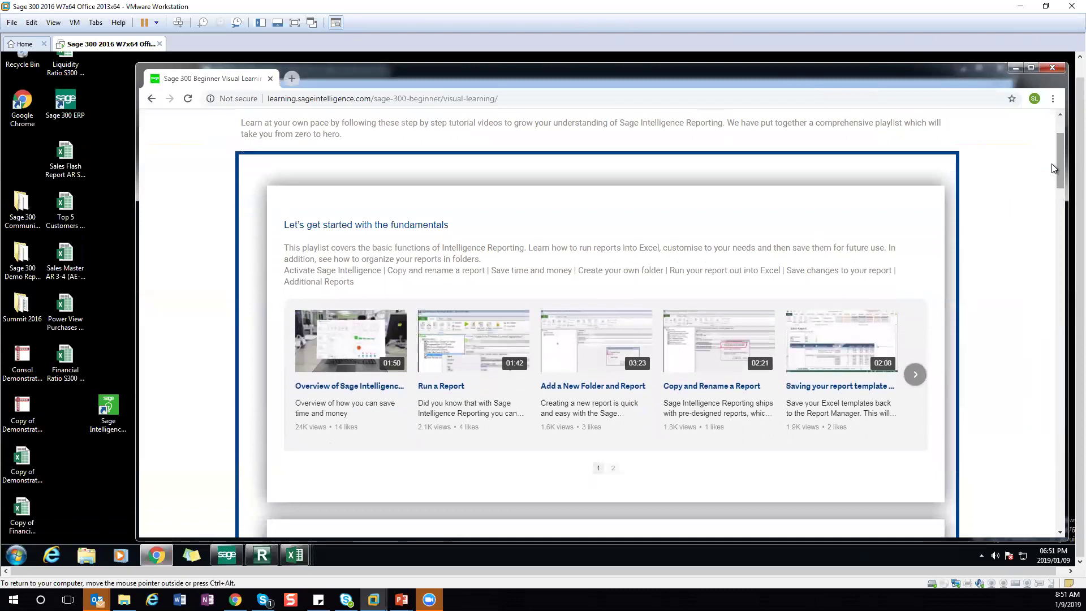
scroll(1052, 165, down, 1)
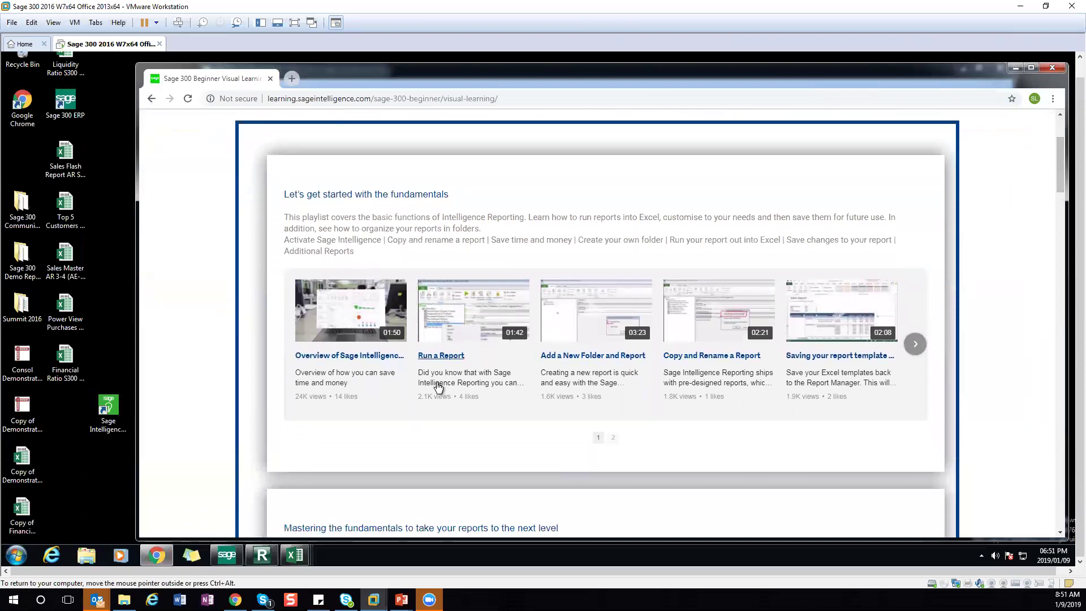
scroll(843, 399, down, 10)
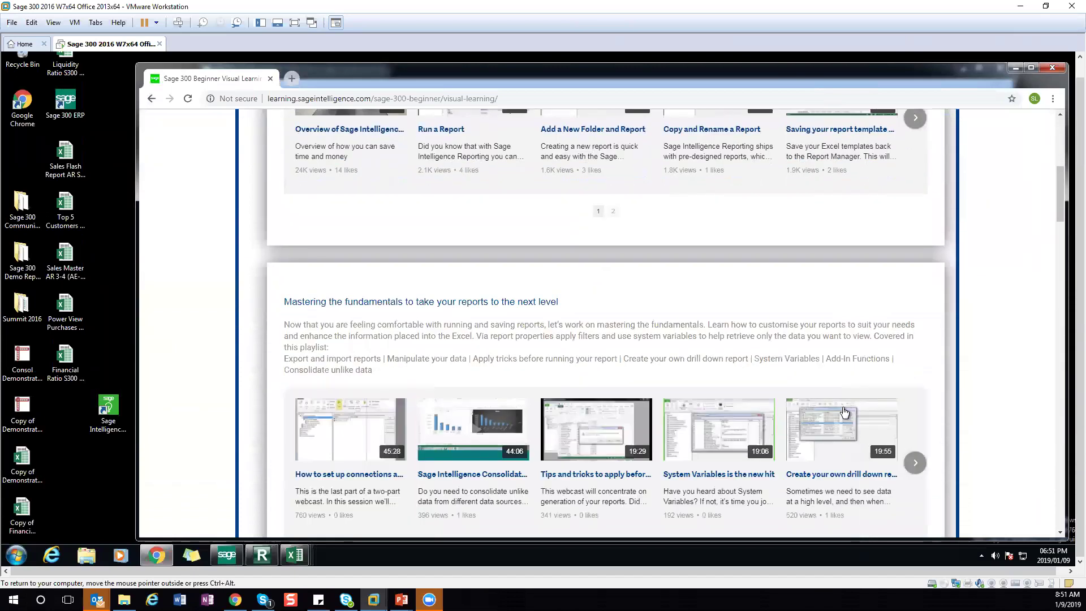
scroll(844, 419, down, 14)
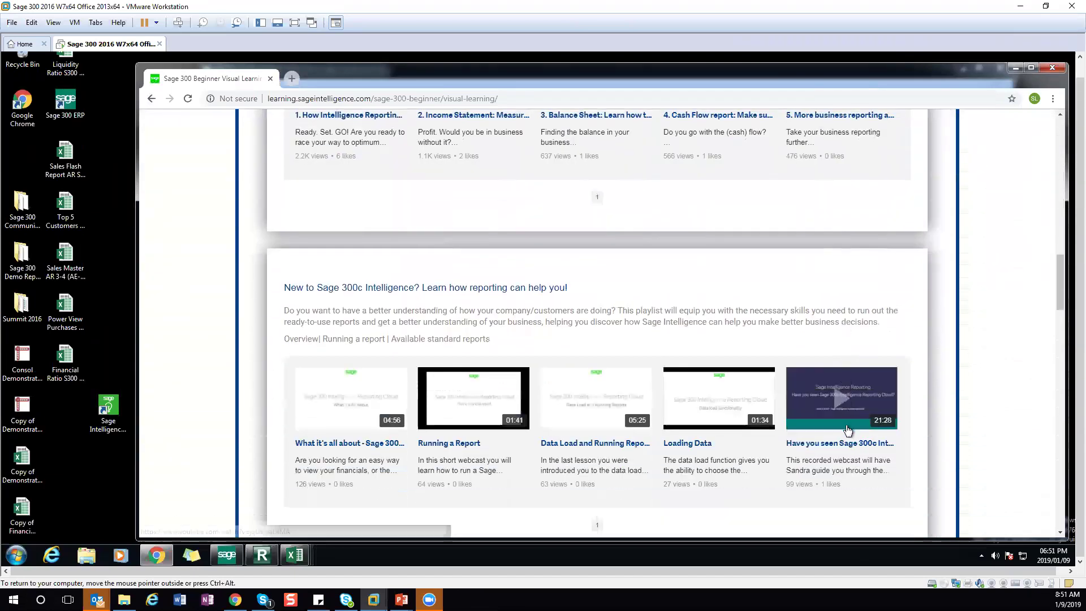
scroll(1020, 419, down, 3)
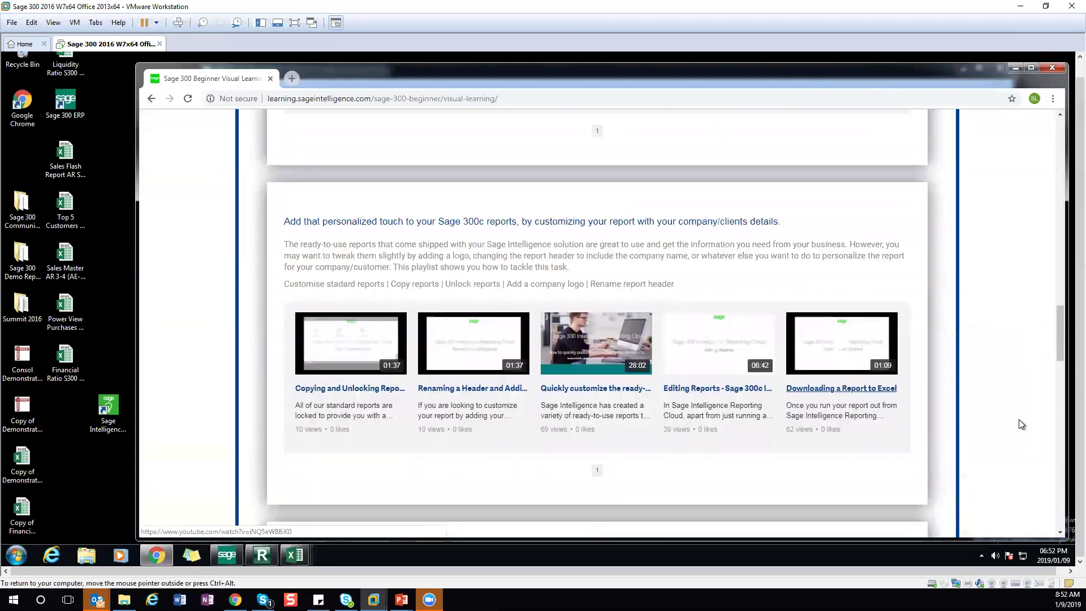
drag(1051, 339, 1047, 232)
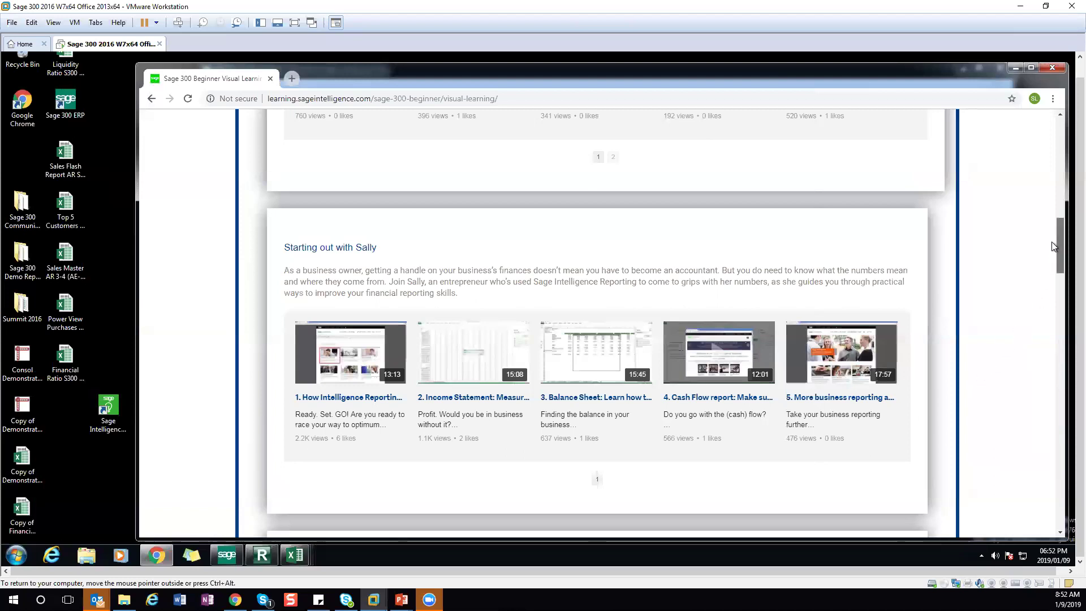
drag(1053, 244, 1052, 119)
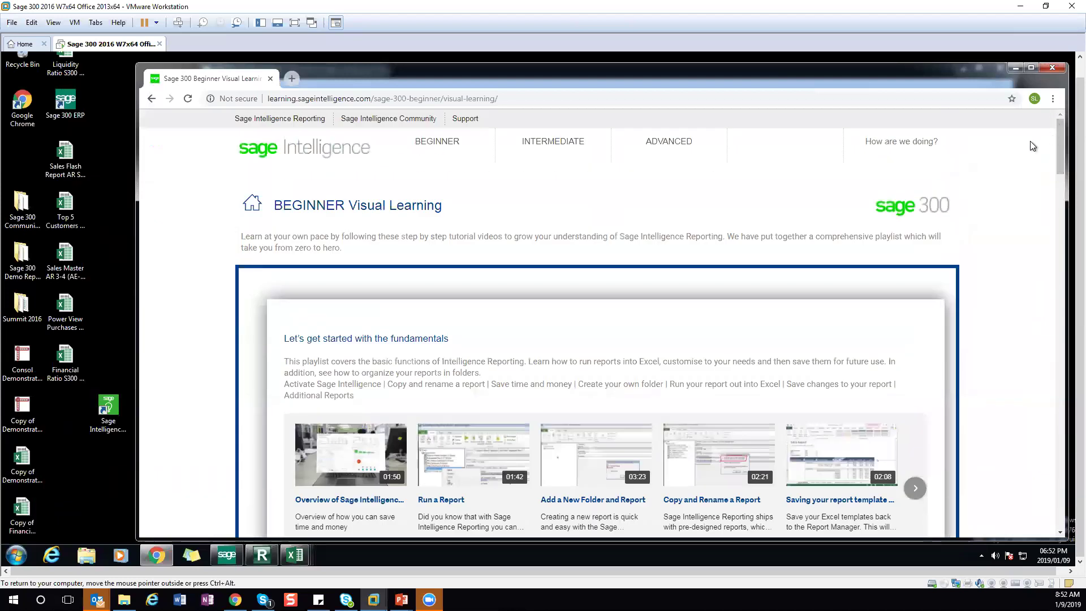